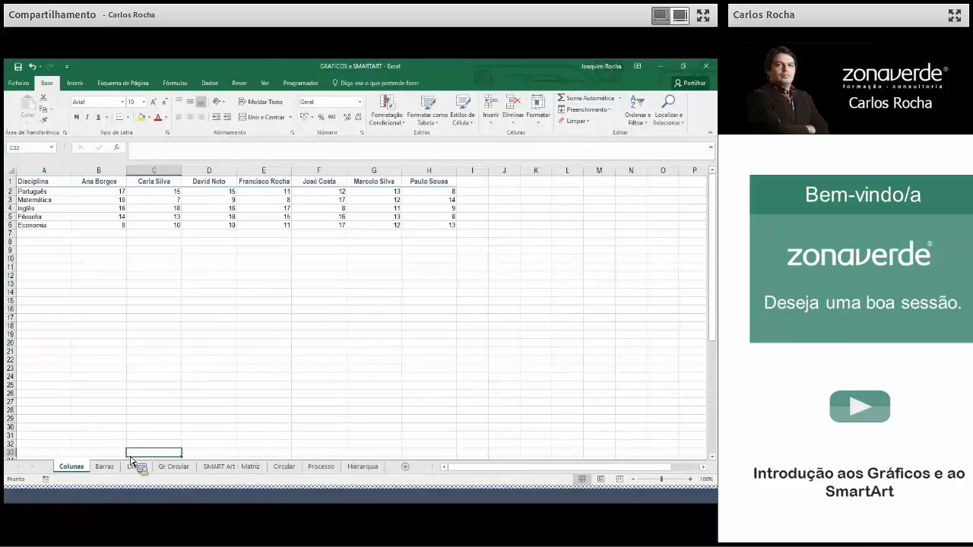
left_click_drag(130, 460, 50, 356)
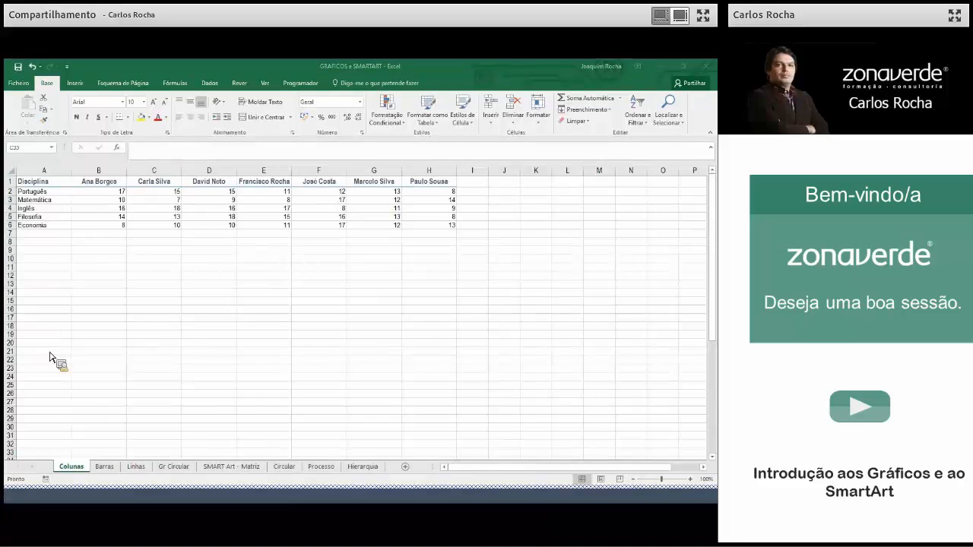
left_click_drag(50, 356, 231, 349)
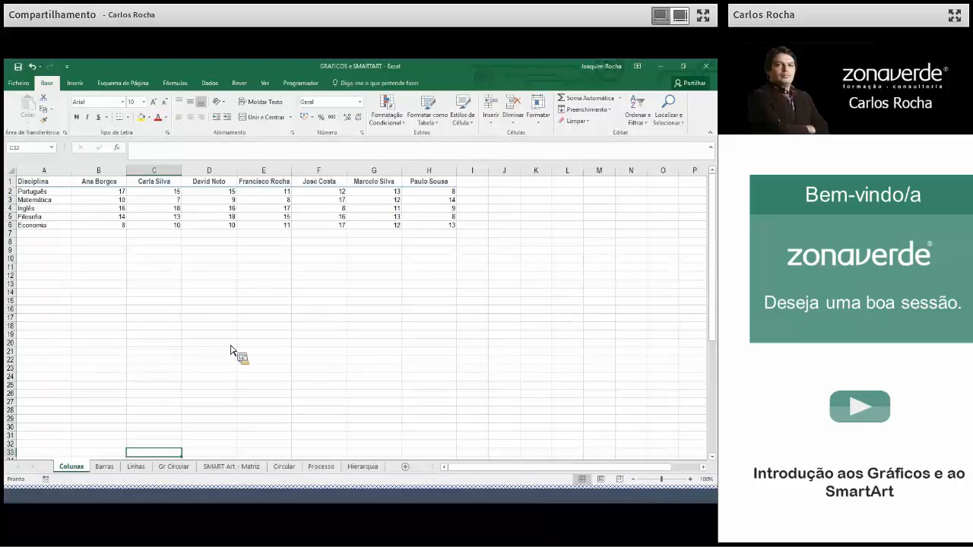
left_click_drag(231, 350, 427, 239)
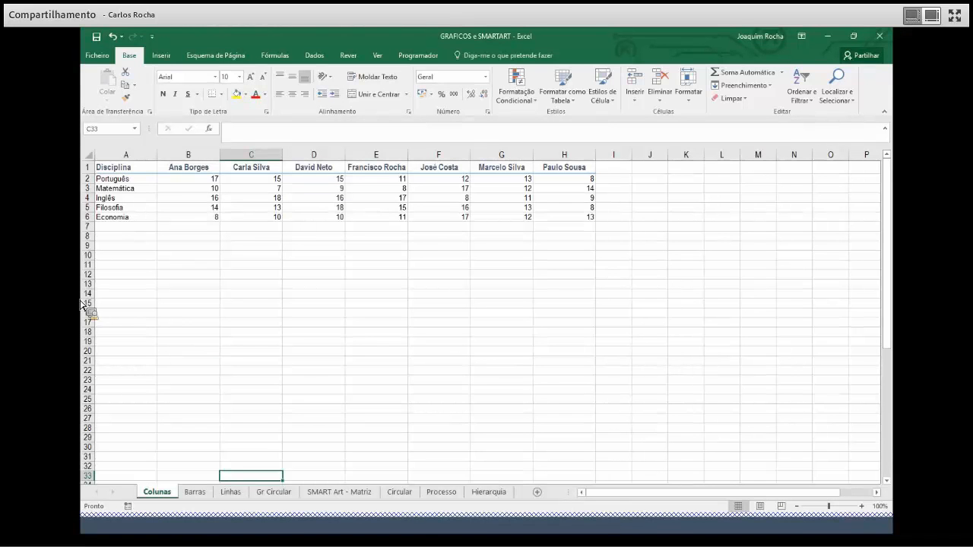
- Zoom the Colunas worksheet to 120% with the grades table in view
left_click(861, 507)
left_click(862, 506)
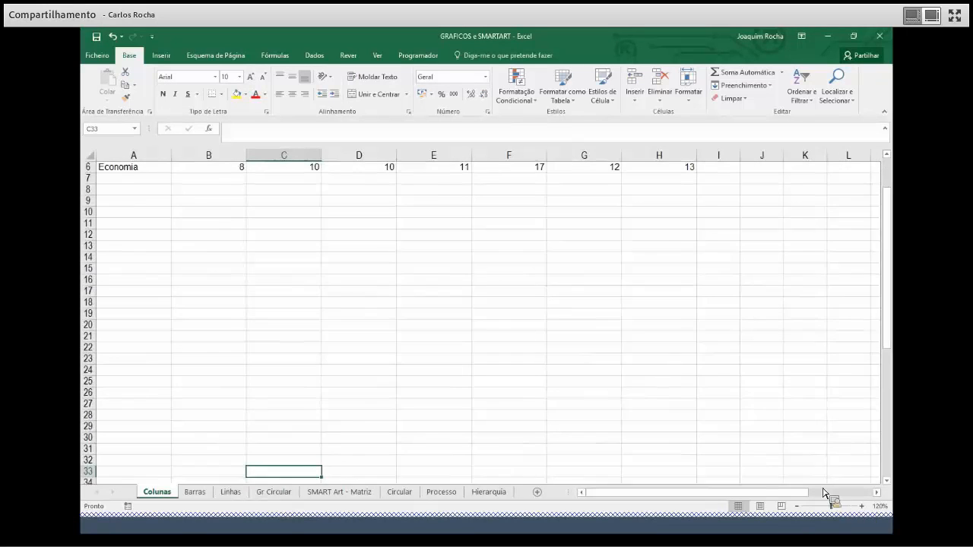
scroll(741, 410, "up", 2)
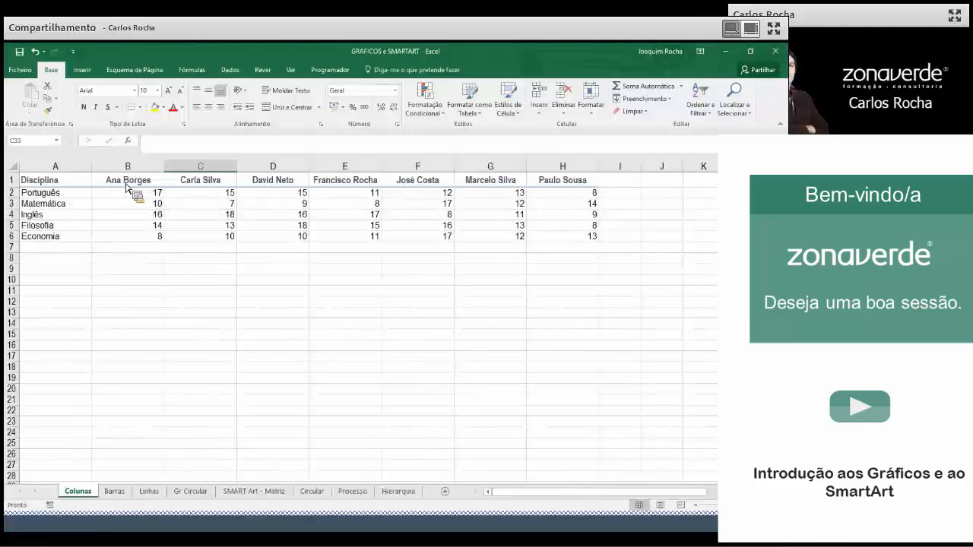
- Insert a 2D clustered column chart of the first student's grades from A1:B6, then delete the chart
left_click_drag(64, 182, 142, 236)
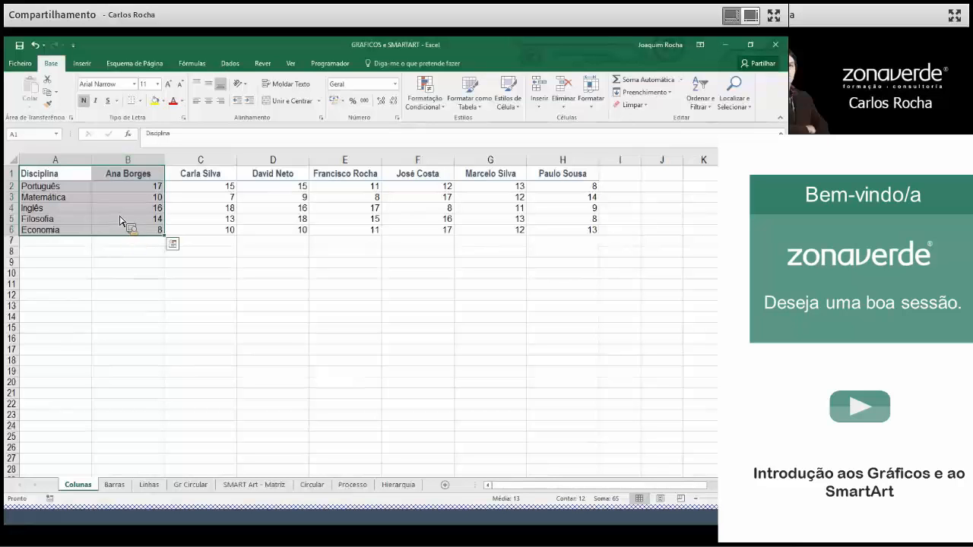
left_click(83, 66)
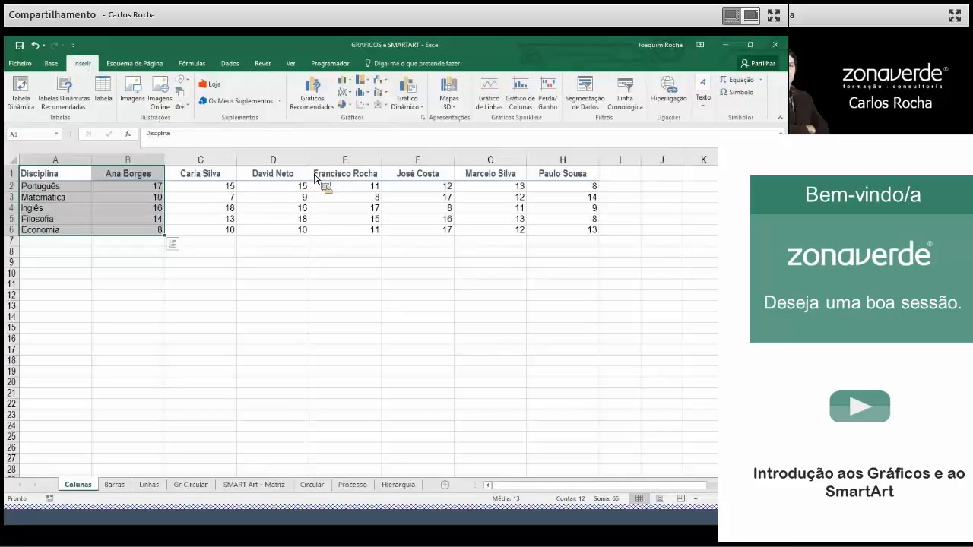
left_click(355, 83)
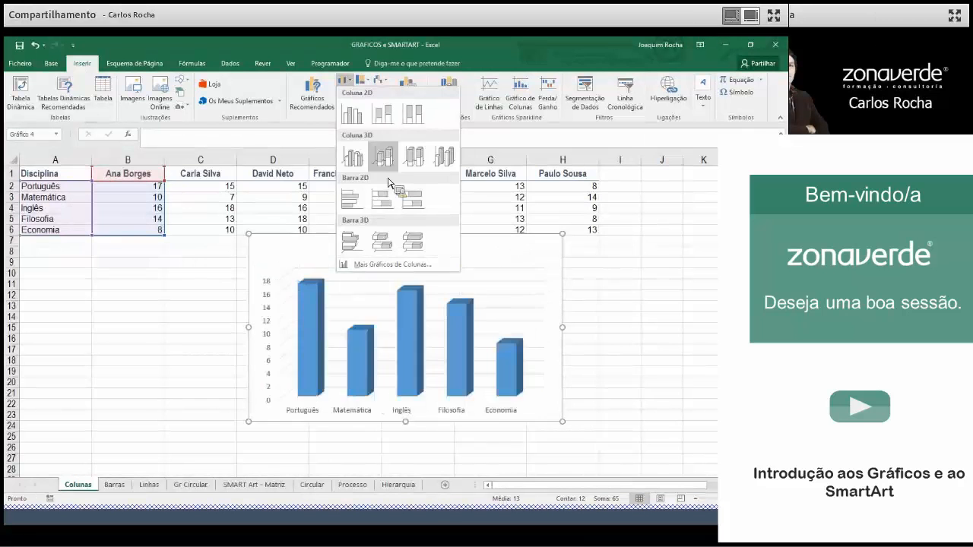
left_click(355, 125)
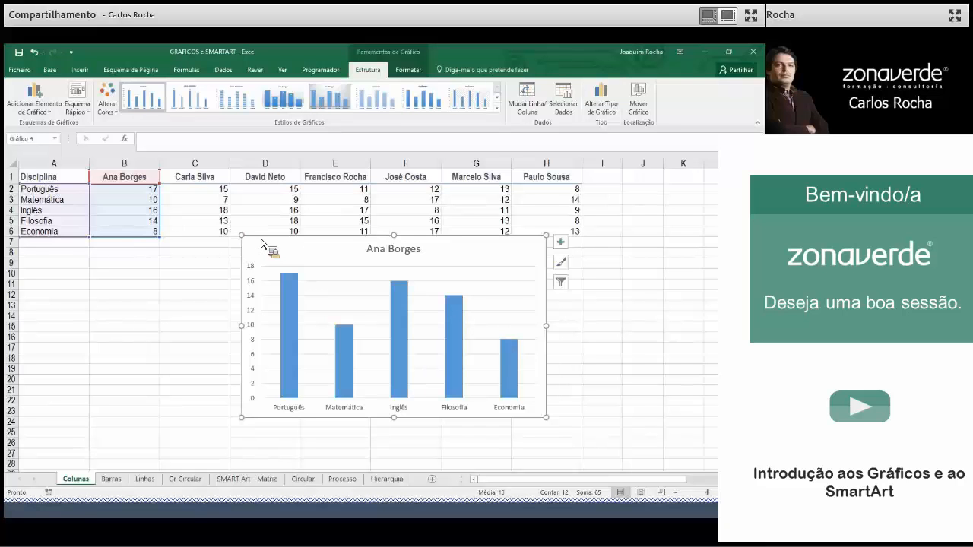
key("Delete")
left_click(245, 272)
- Repeat the 2D clustered column chart for the range A1:B6 and remove it from the sheet again
left_click_drag(50, 177, 134, 242)
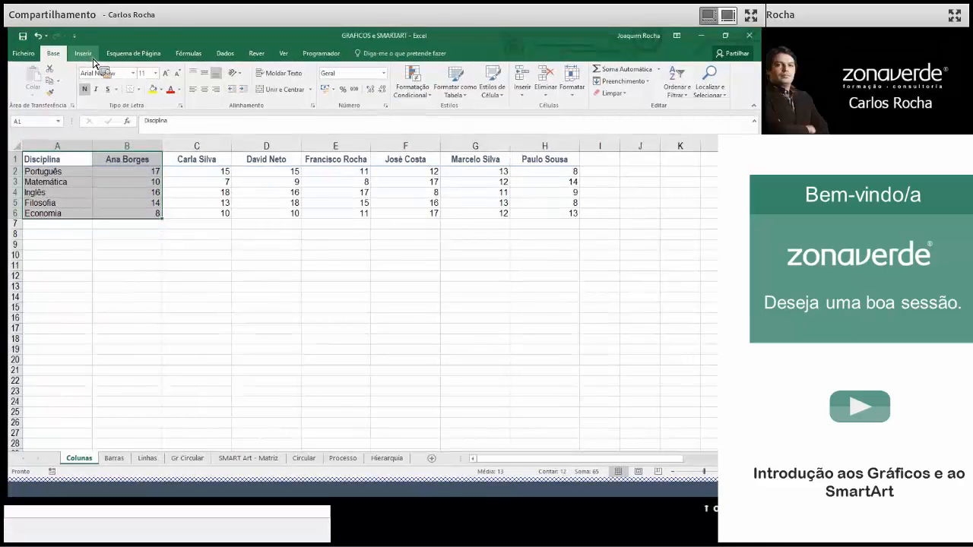
left_click(83, 53)
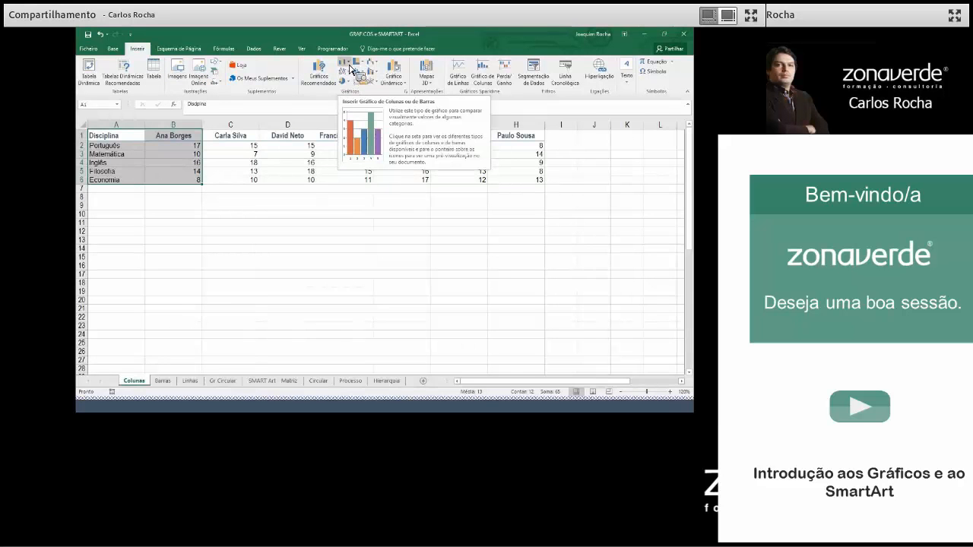
left_click(348, 64)
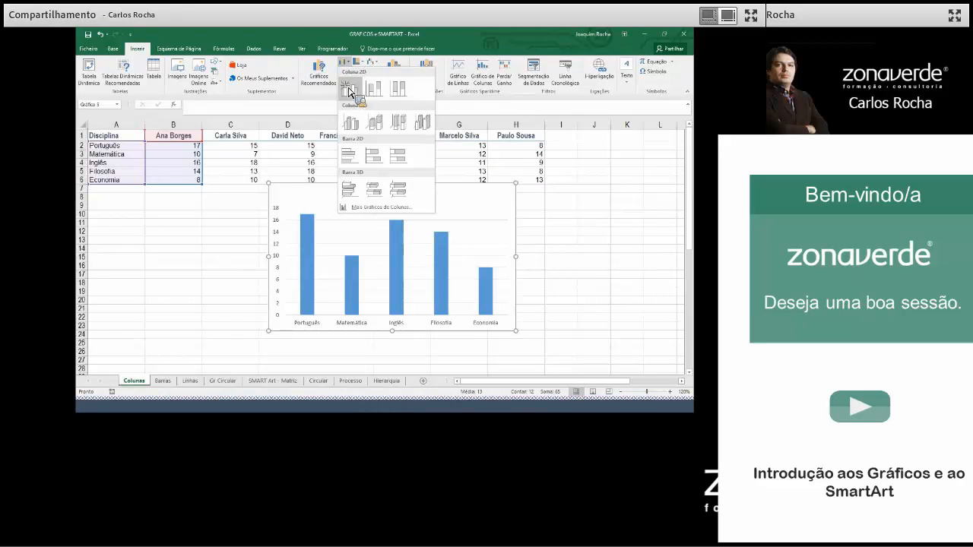
left_click(349, 90)
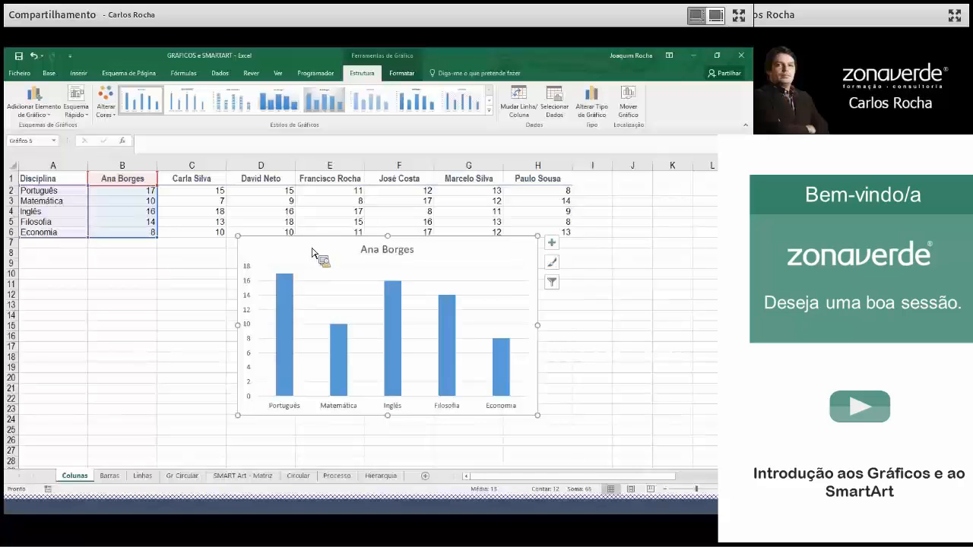
key("Delete")
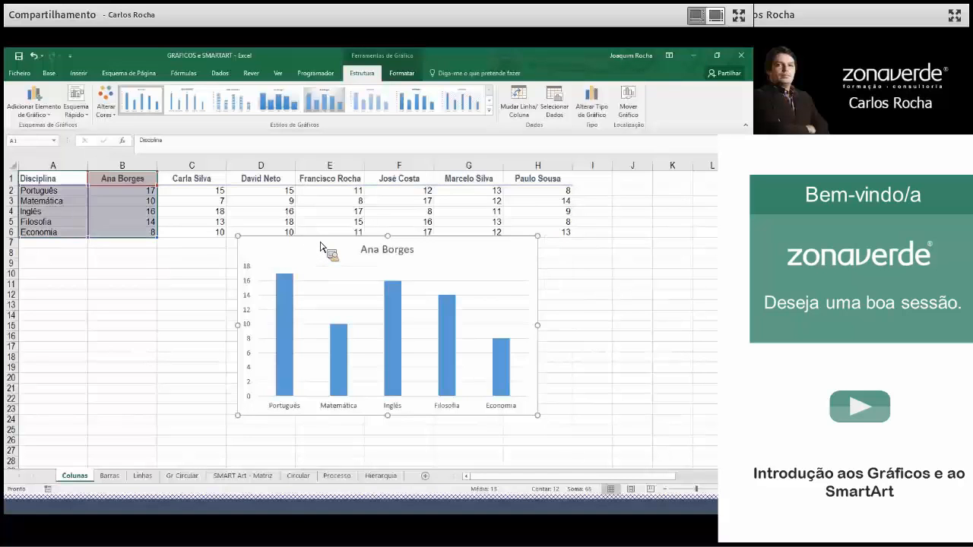
left_click(59, 190)
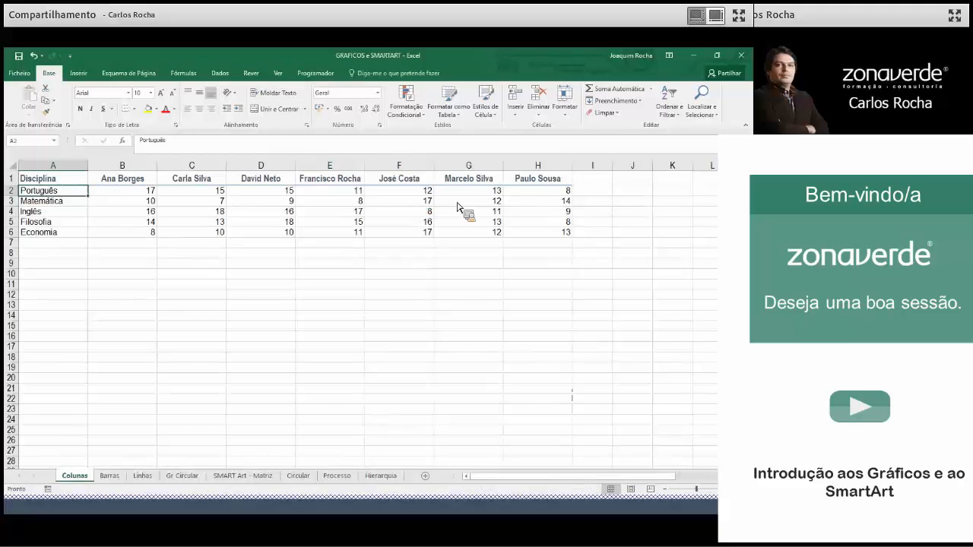
- Insert a 2D clustered column chart comparing all students' Português grades from A1:H2, then delete the chart
left_click_drag(76, 179, 559, 205)
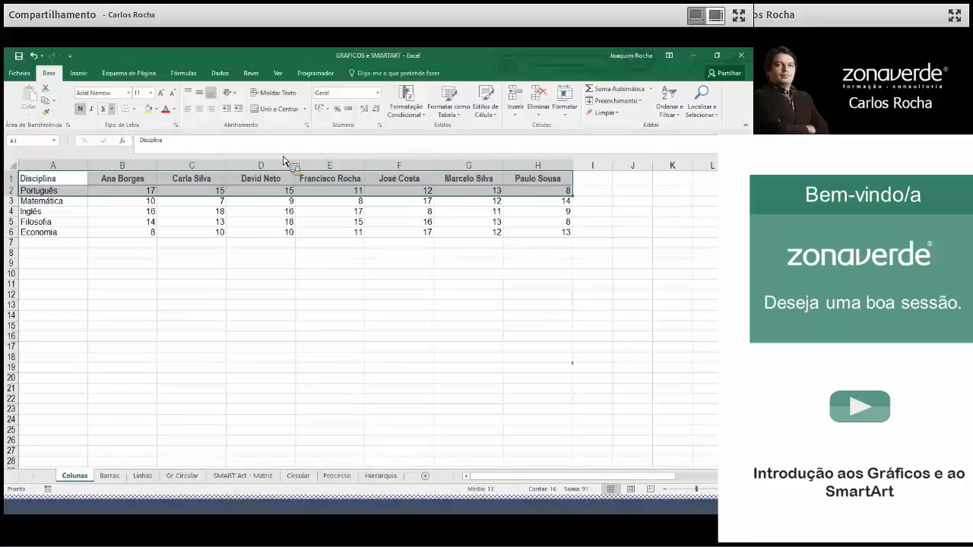
left_click(79, 74)
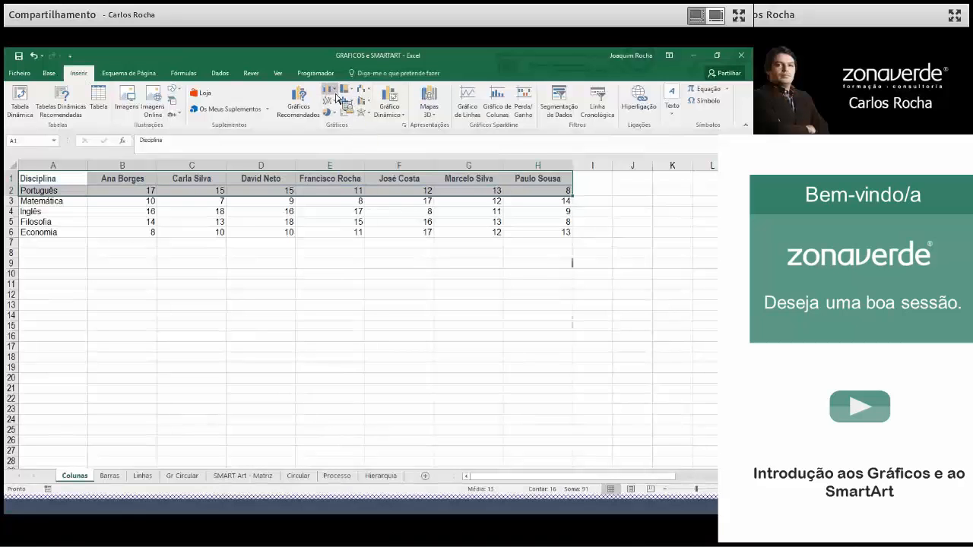
left_click(335, 90)
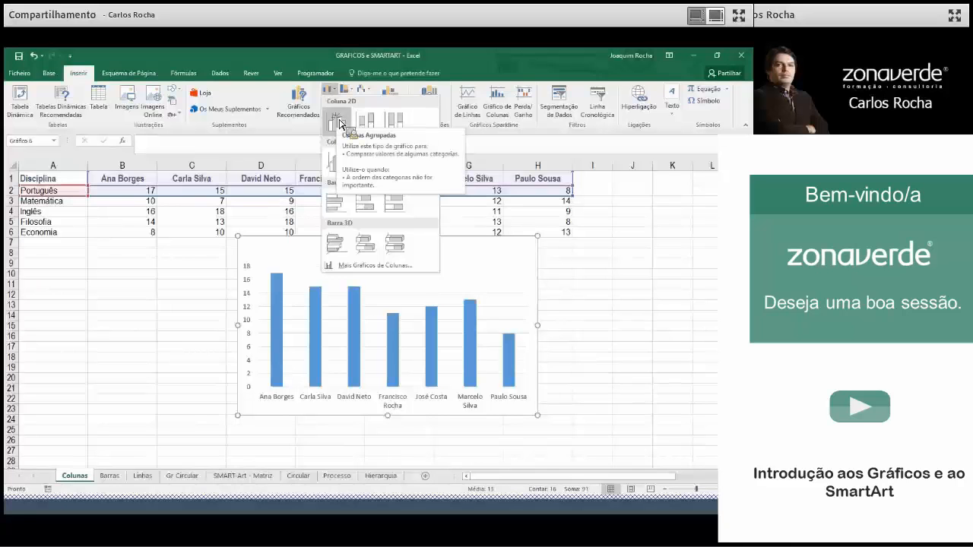
left_click(340, 123)
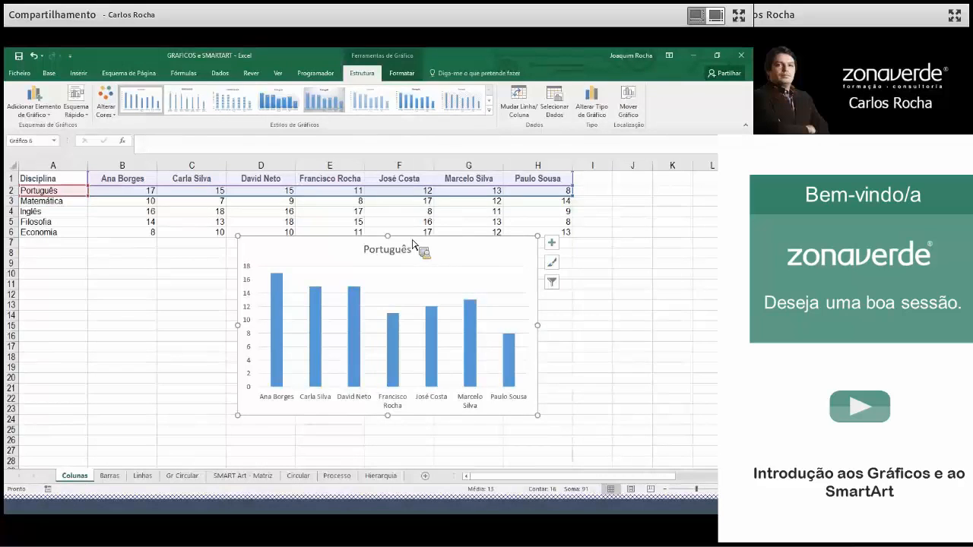
key("Delete")
left_click(419, 275)
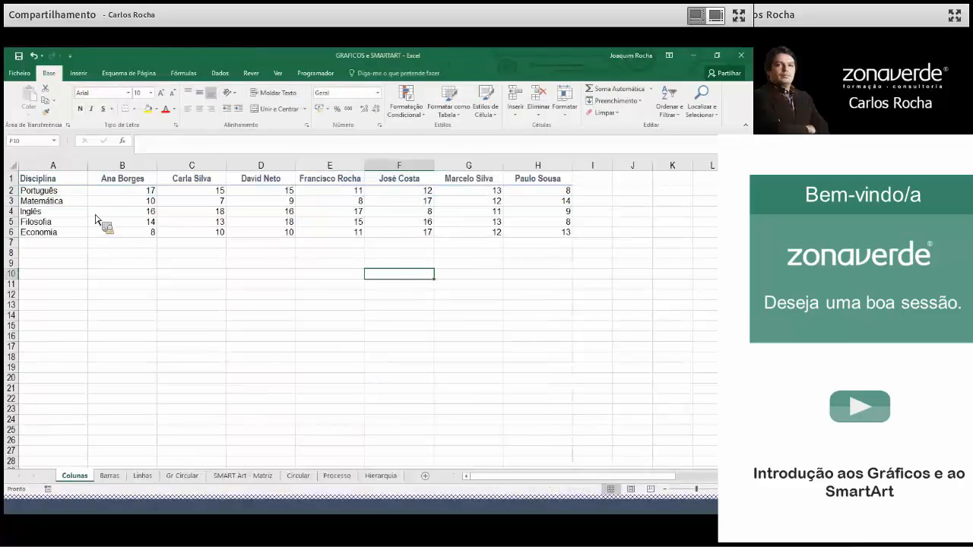
- Insert a 2D clustered column chart of the whole grades table A1:H6 and swap its rows and columns
left_click_drag(55, 184, 530, 242)
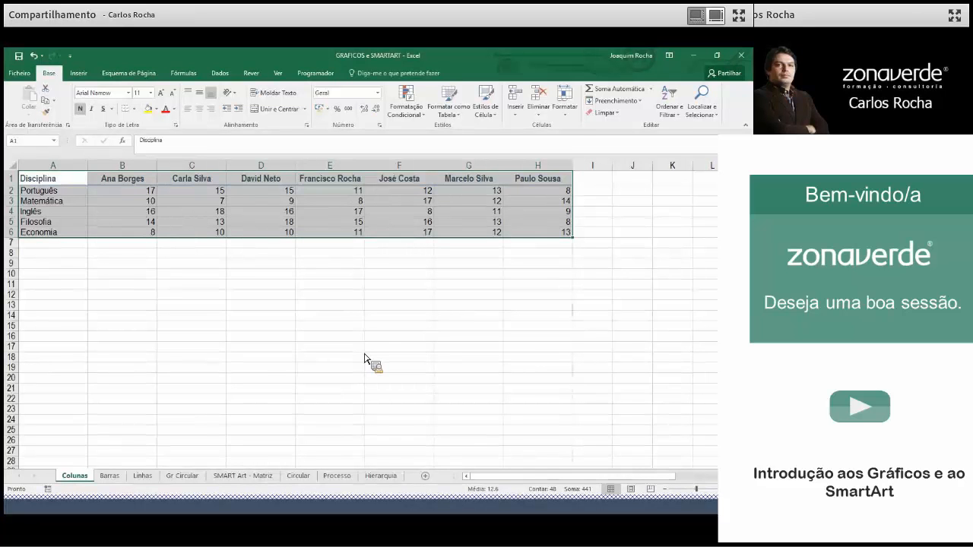
left_click(86, 76)
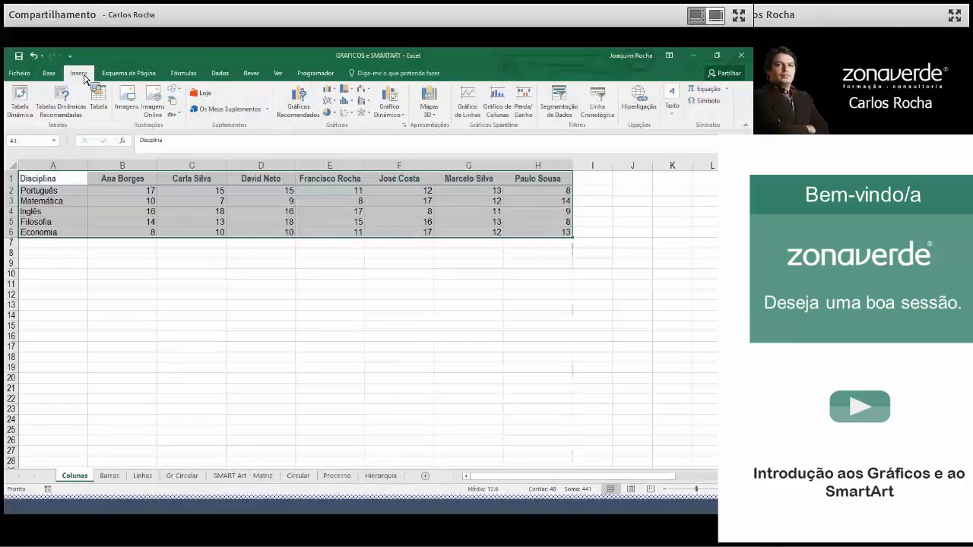
left_click(327, 90)
left_click(340, 123)
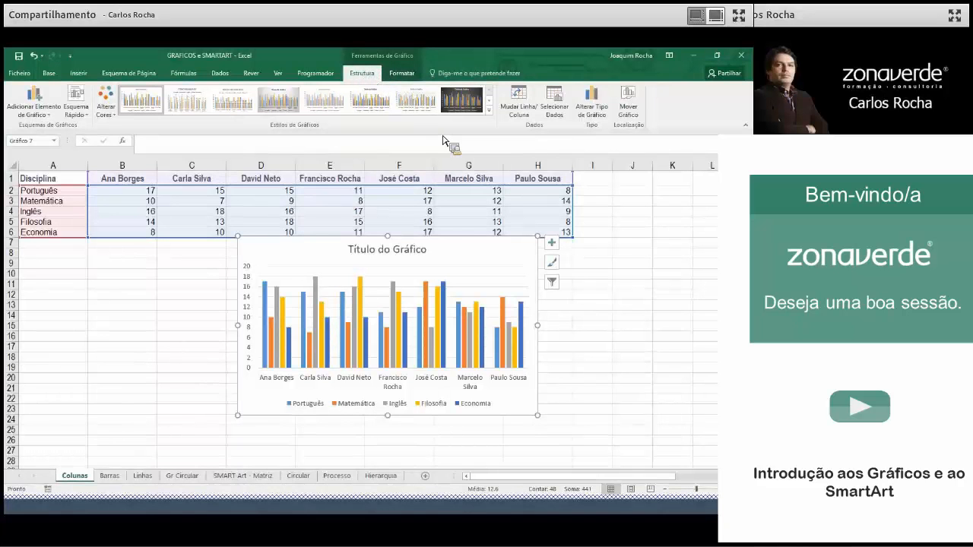
left_click(526, 120)
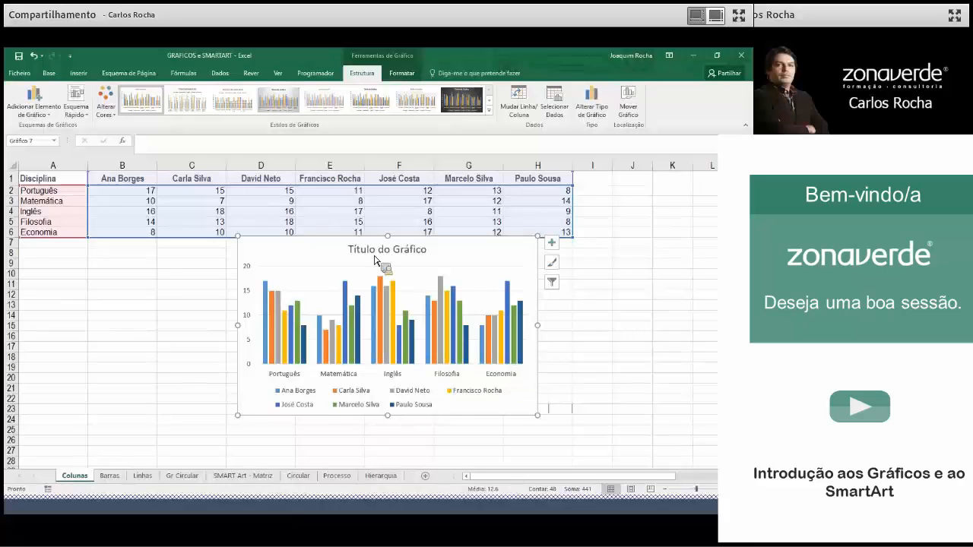
- Filter the first two students' series out of the full grades chart and apply the filter
left_click(556, 286)
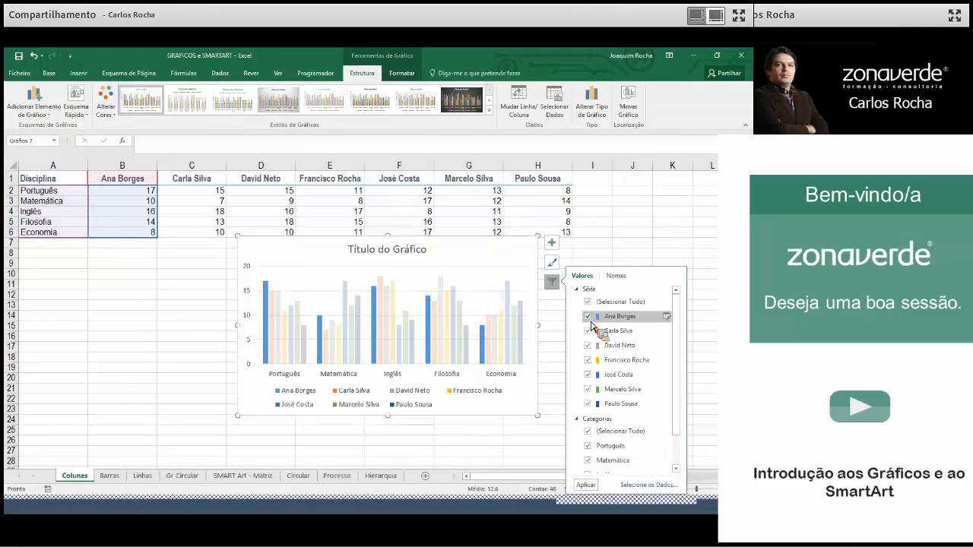
left_click(587, 317)
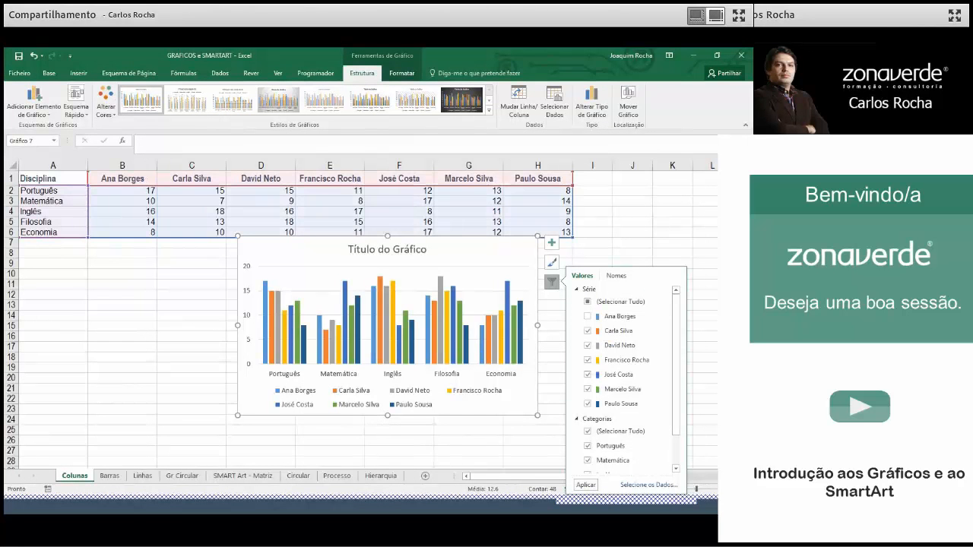
left_click(586, 332)
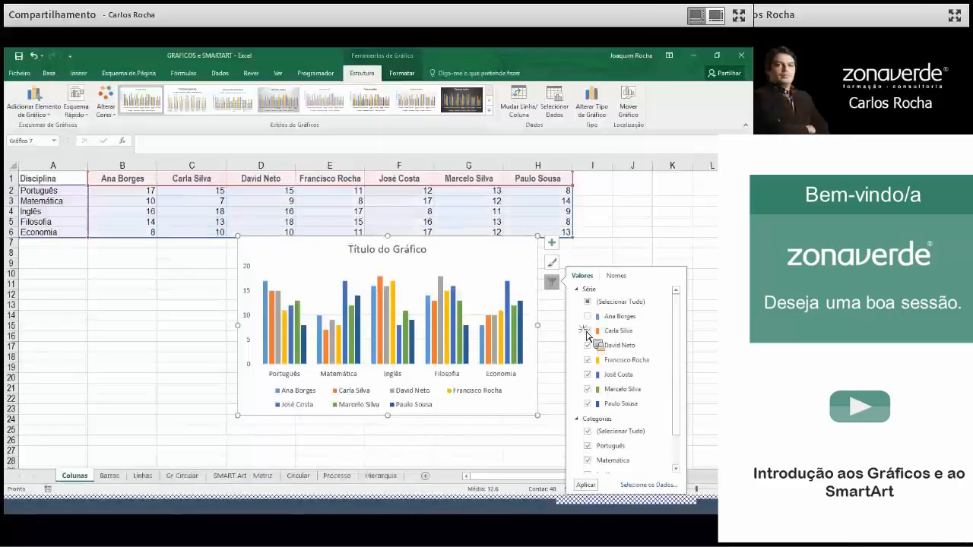
left_click(593, 488)
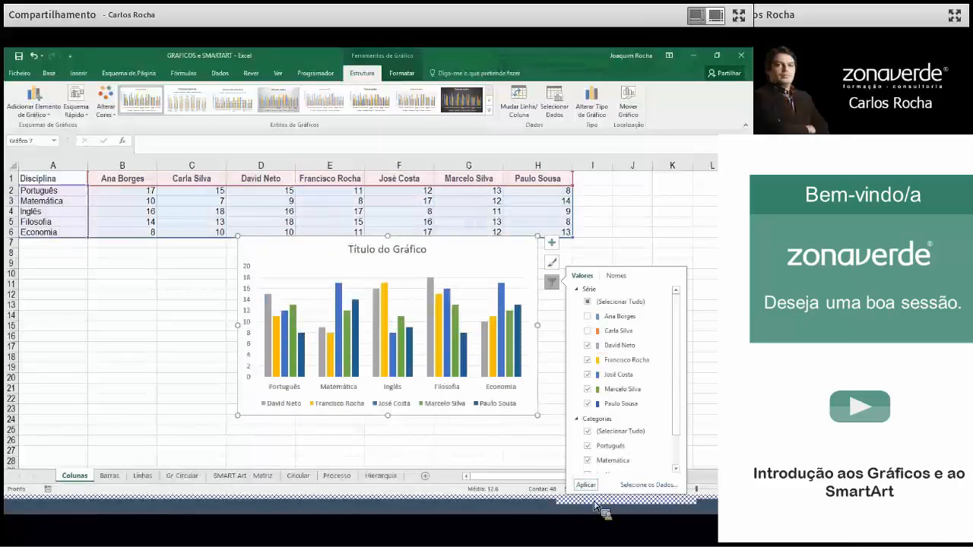
left_click(711, 307)
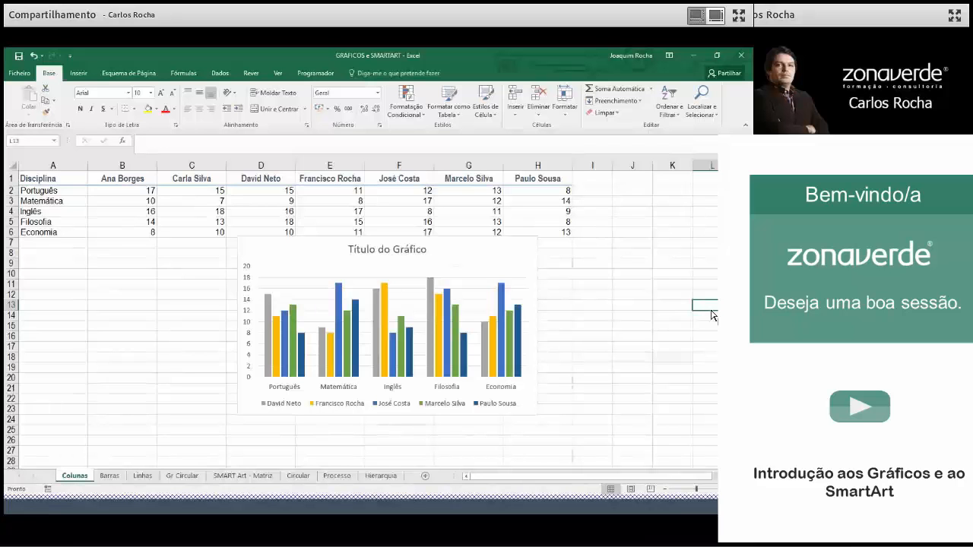
- Delete the filtered grades chart and leave the table unselected
left_click(515, 276)
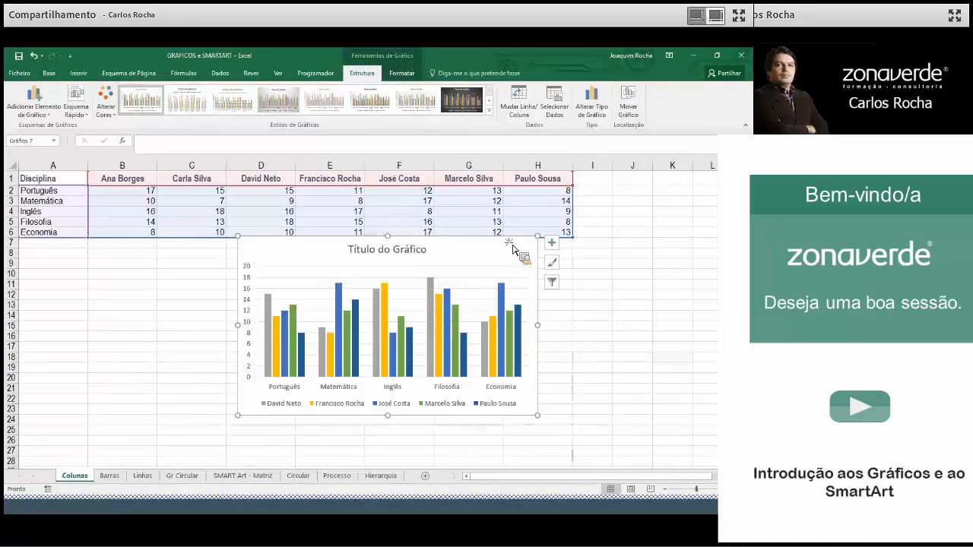
key("Delete")
key("ctrl+Home")
left_click_drag(109, 186, 547, 235)
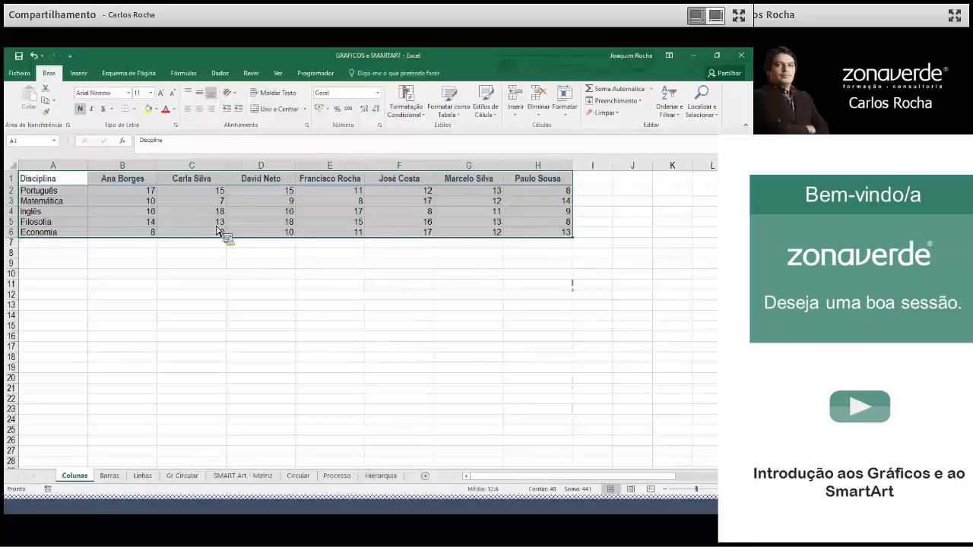
left_click(187, 300)
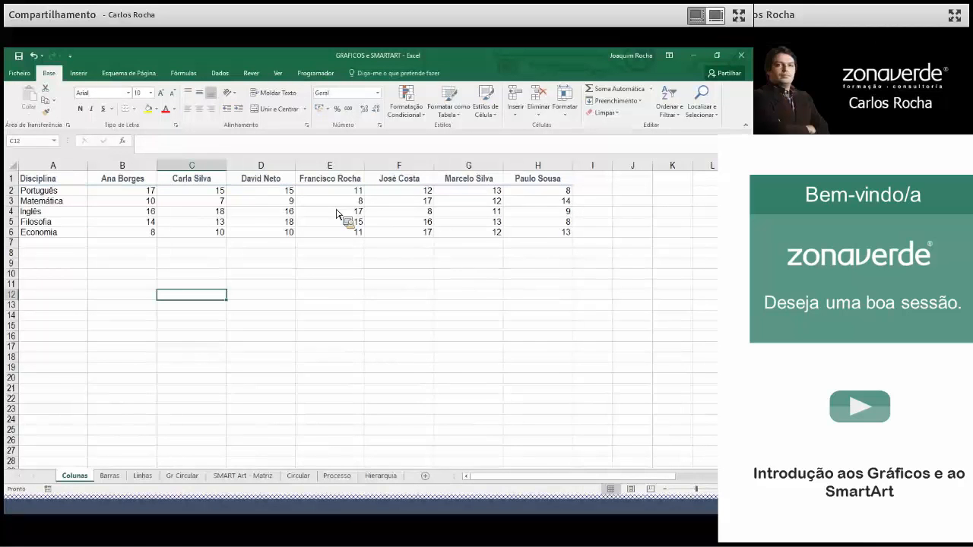
- Insert a 2D clustered column chart comparing two students' grades from A1:B6 and E1:E6, and select its legend
left_click_drag(66, 180, 132, 239)
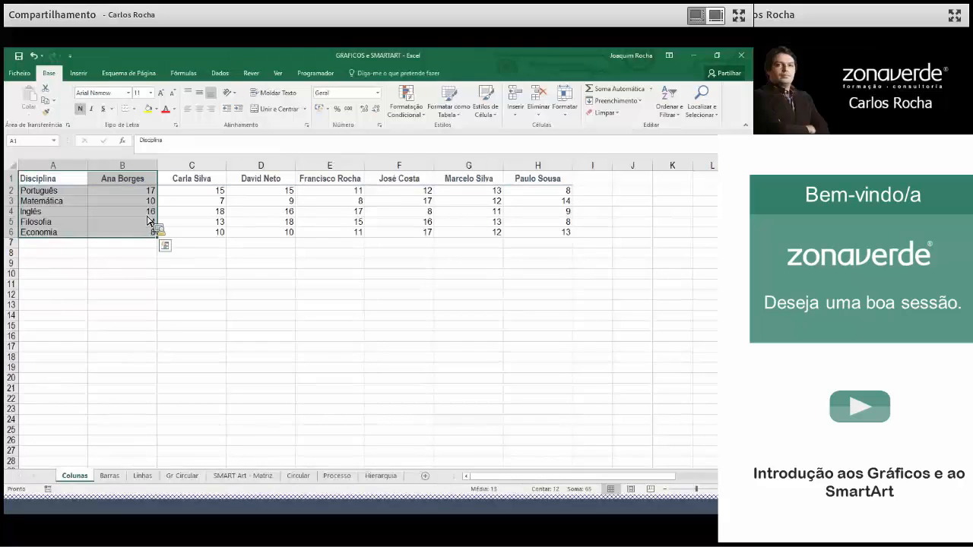
left_click_drag(351, 181, 339, 240)
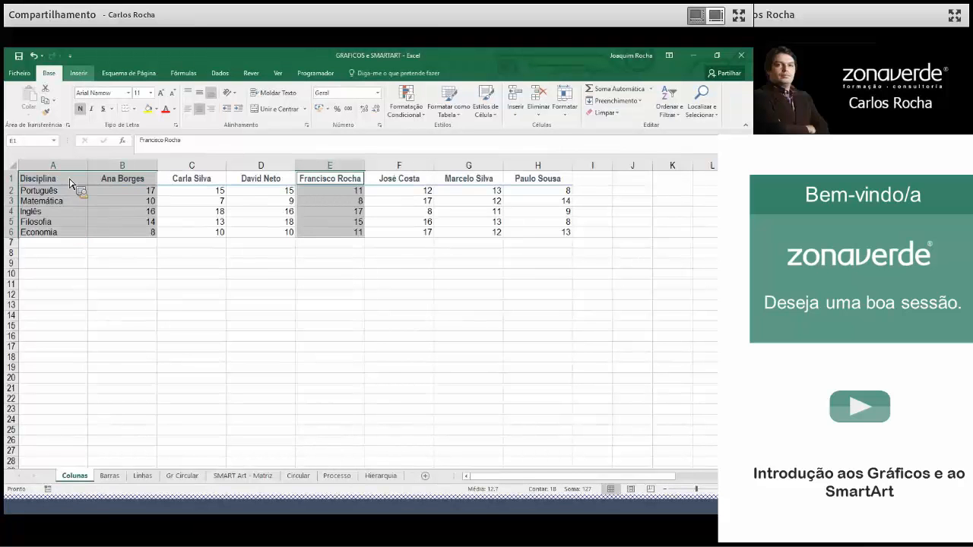
left_click(82, 75)
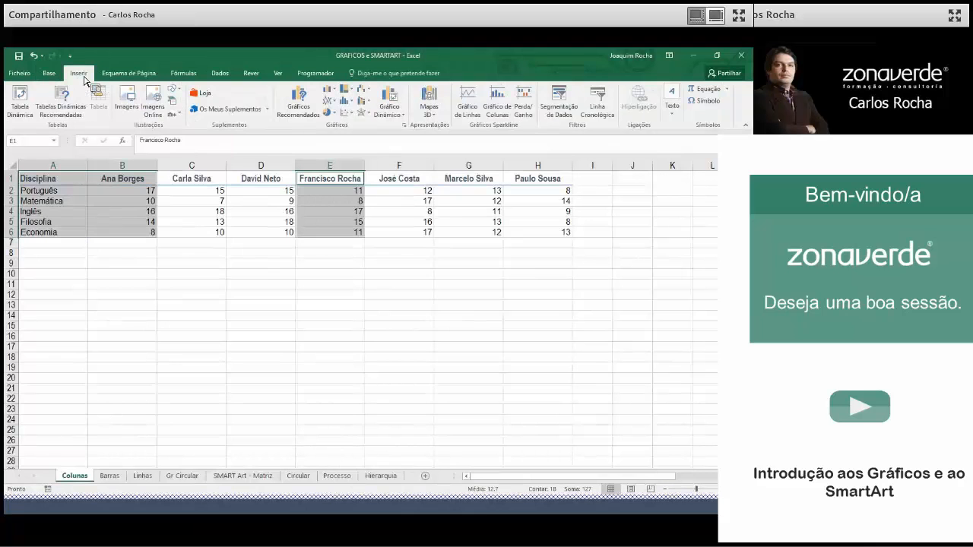
left_click(336, 93)
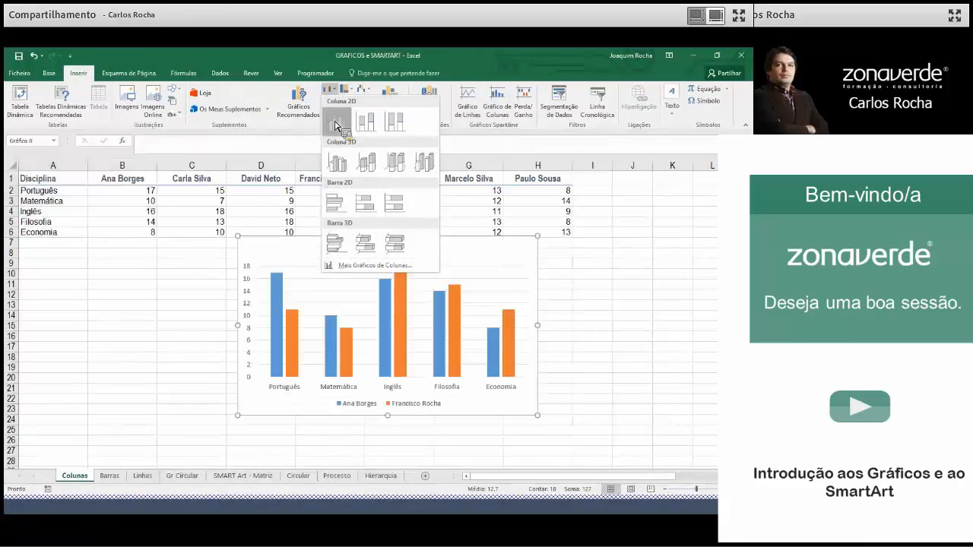
left_click(336, 123)
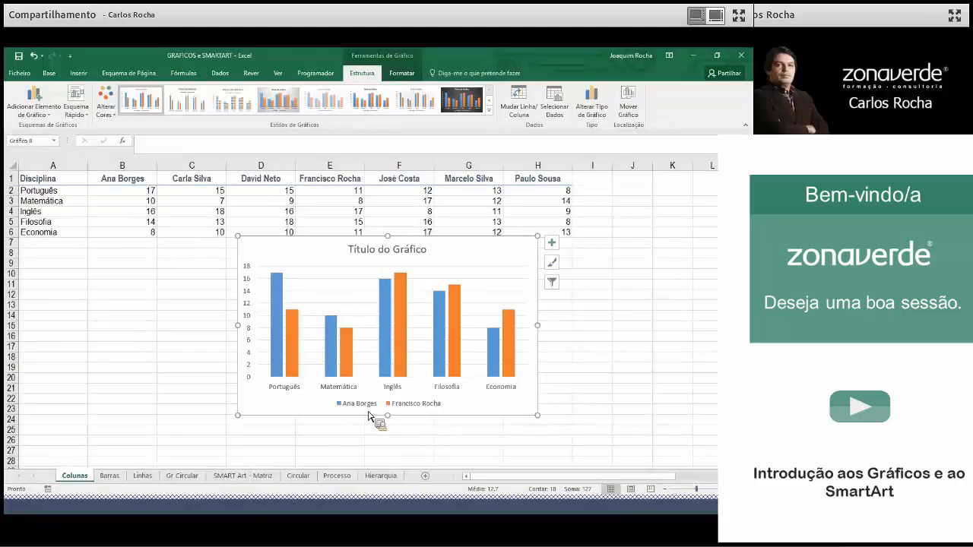
left_click(343, 408)
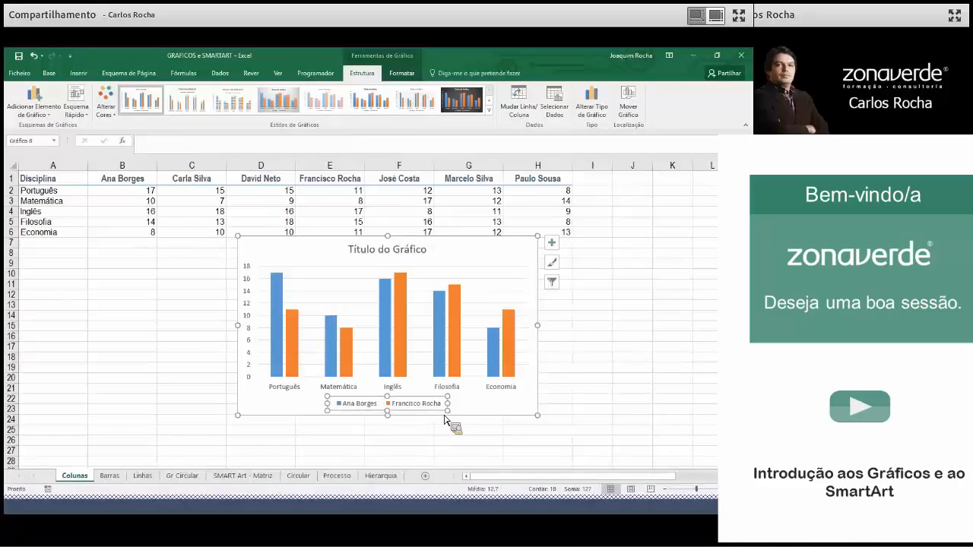
mouse_move(393, 324)
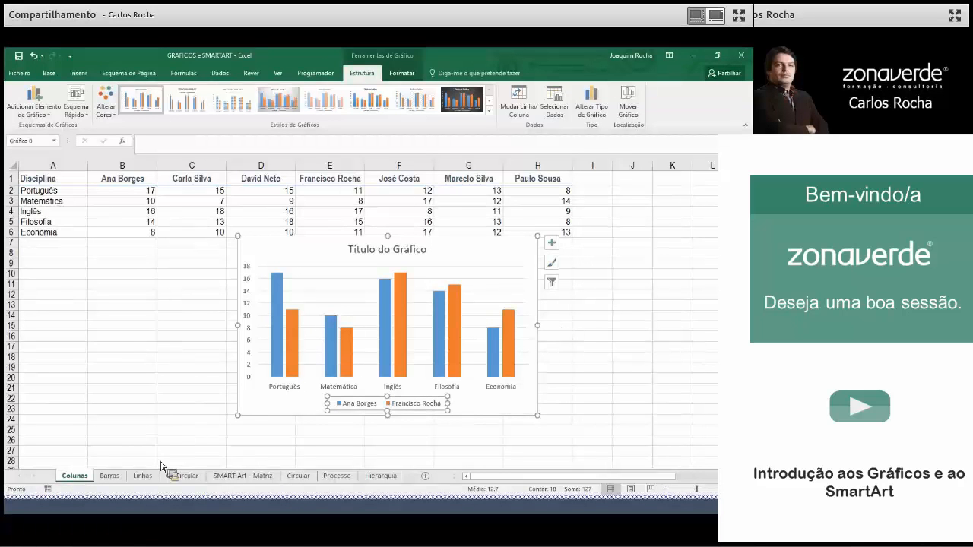
- On the Barras sheet, insert a 2D clustered bar chart of the first student's grades from A1:B6
left_click(110, 476)
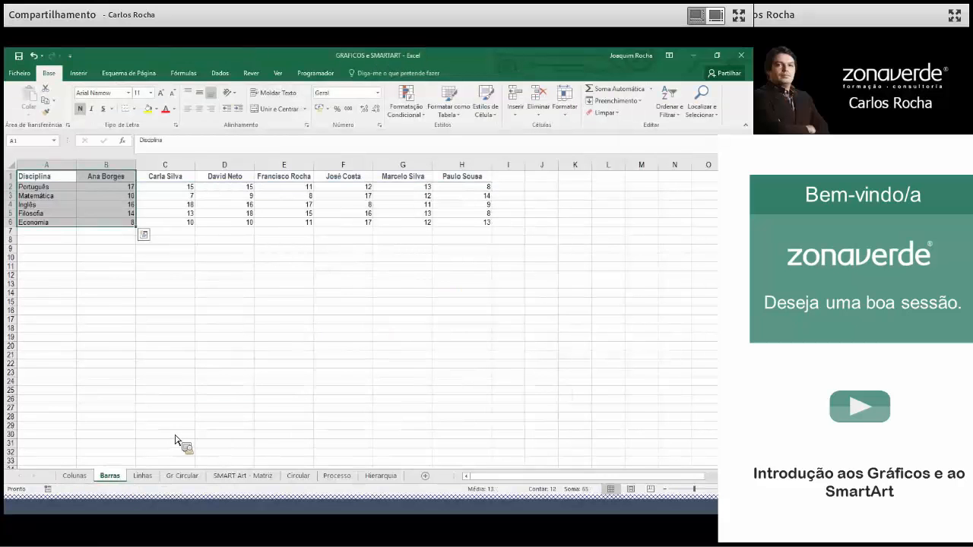
left_click(218, 415)
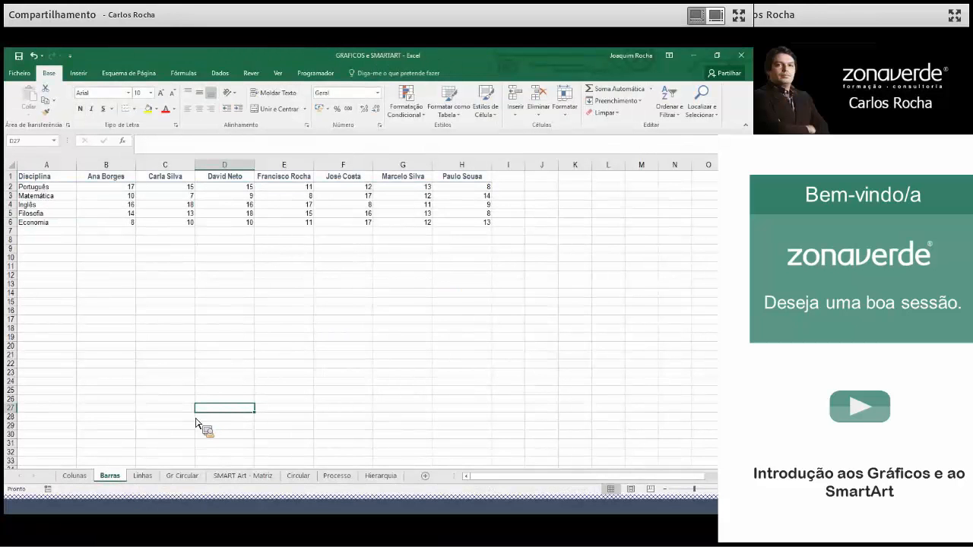
left_click(724, 489)
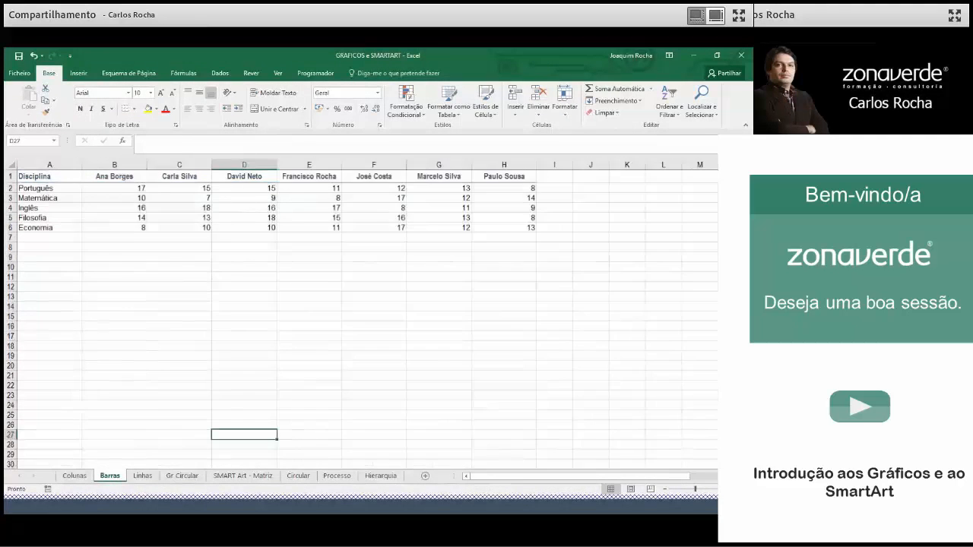
left_click(724, 489)
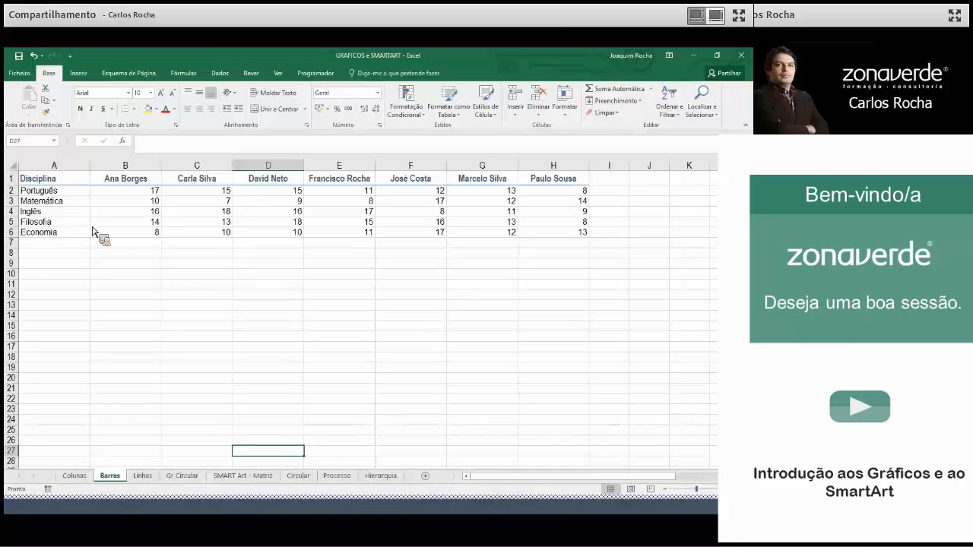
left_click_drag(44, 182, 134, 235)
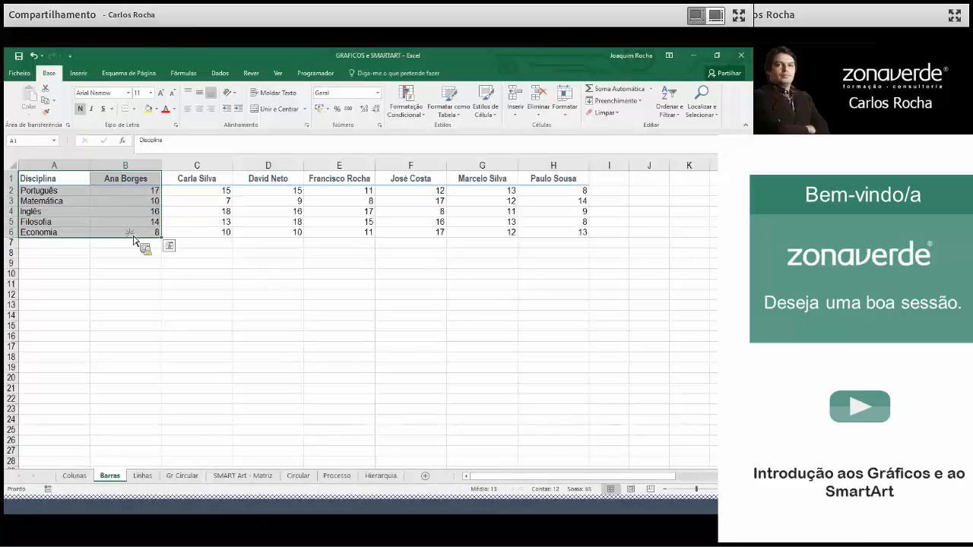
left_click(80, 73)
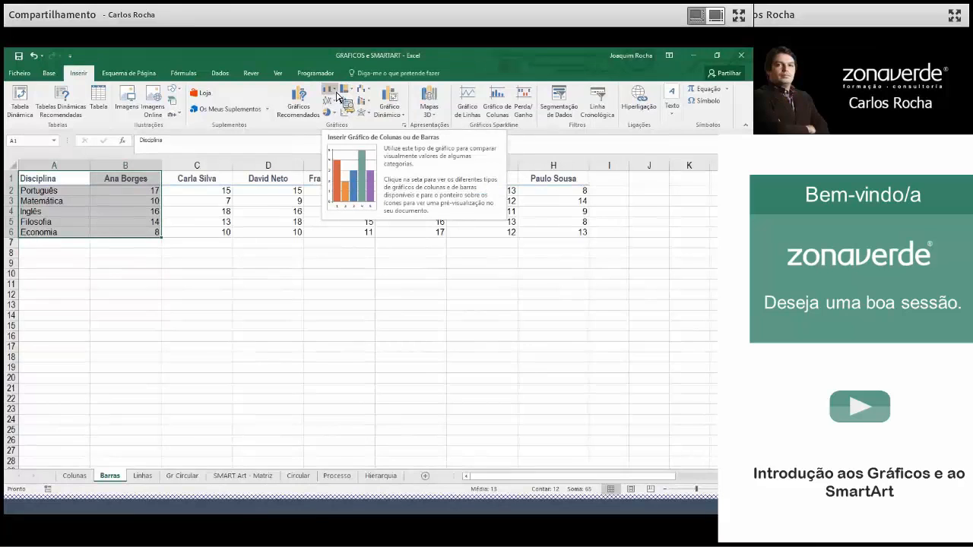
left_click(339, 96)
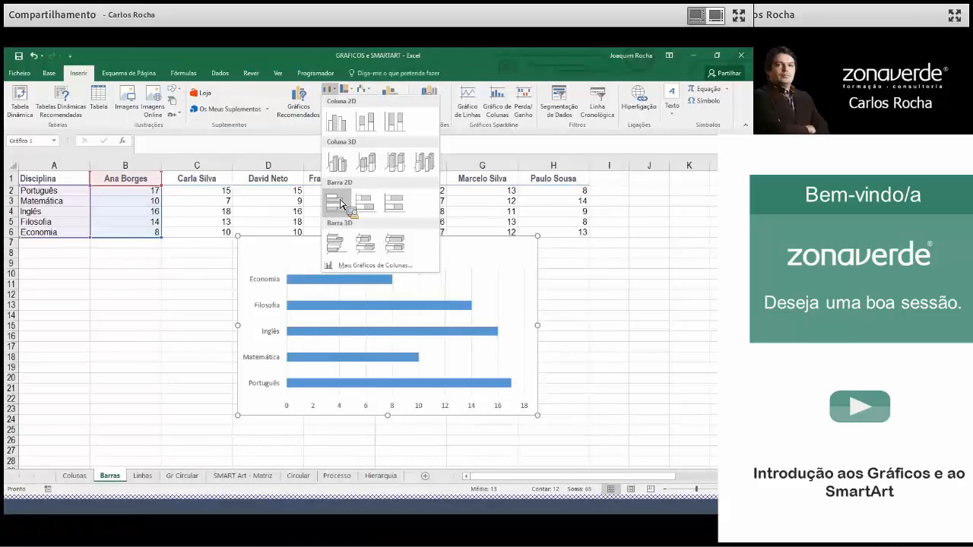
left_click(339, 203)
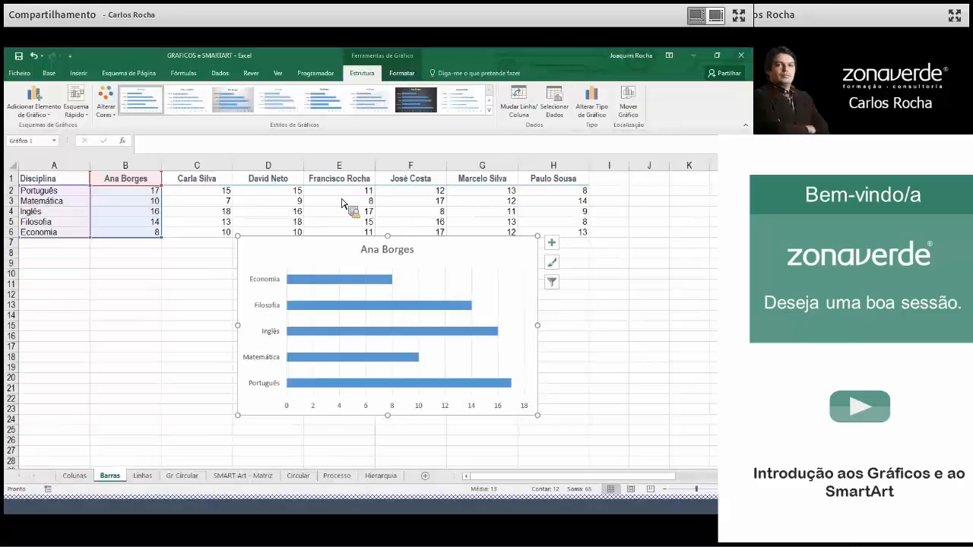
- Move the first student's bar chart below the grades table, starting around row 9 in column A, and deselect it
left_click(231, 275)
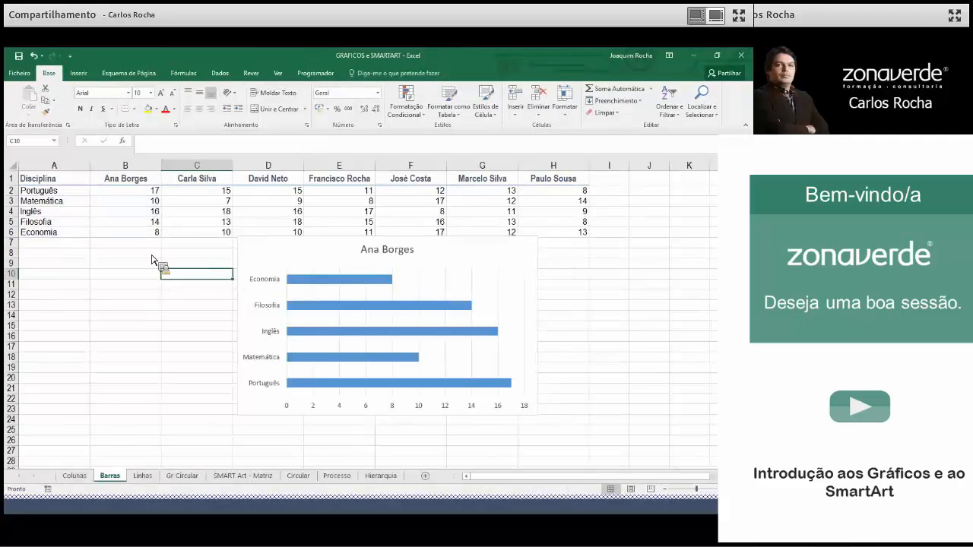
left_click_drag(322, 252, 105, 270)
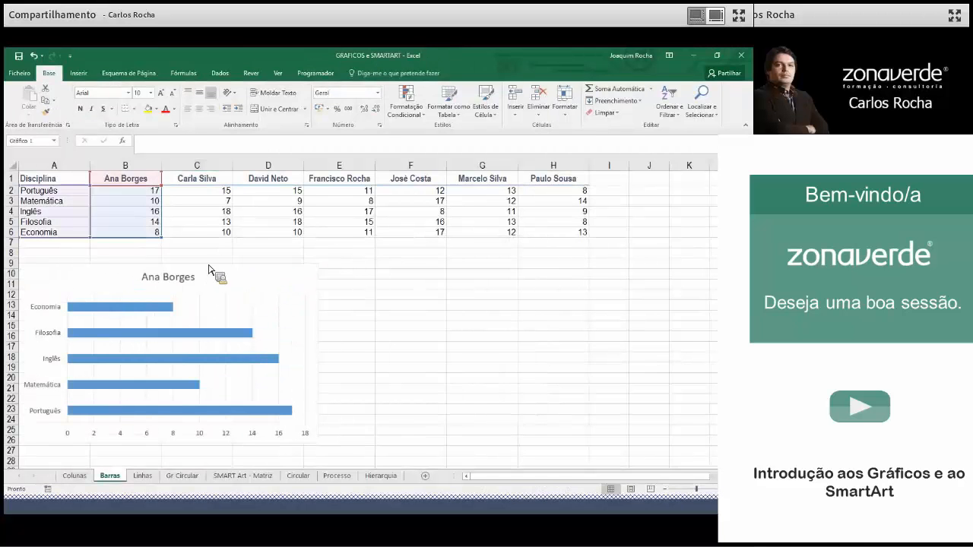
left_click(388, 304)
- Insert a 2D clustered bar chart of all students' Português grades from A1:H2 and place it beside the first chart
left_click_drag(51, 181, 559, 200)
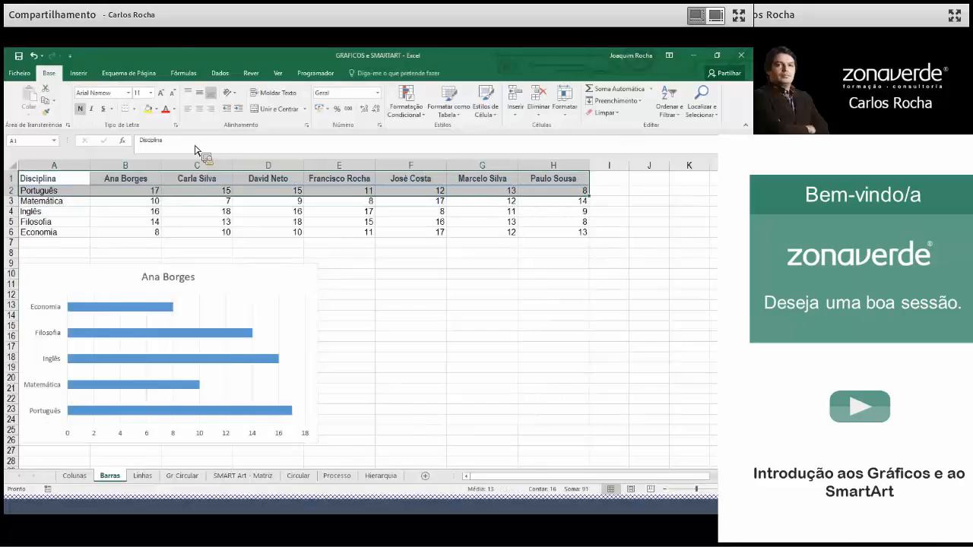
left_click(79, 73)
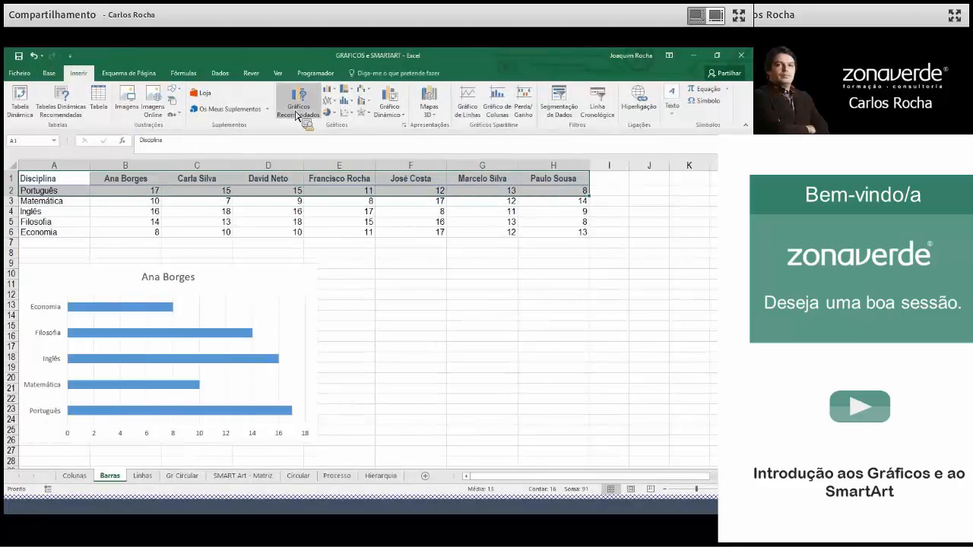
left_click(340, 91)
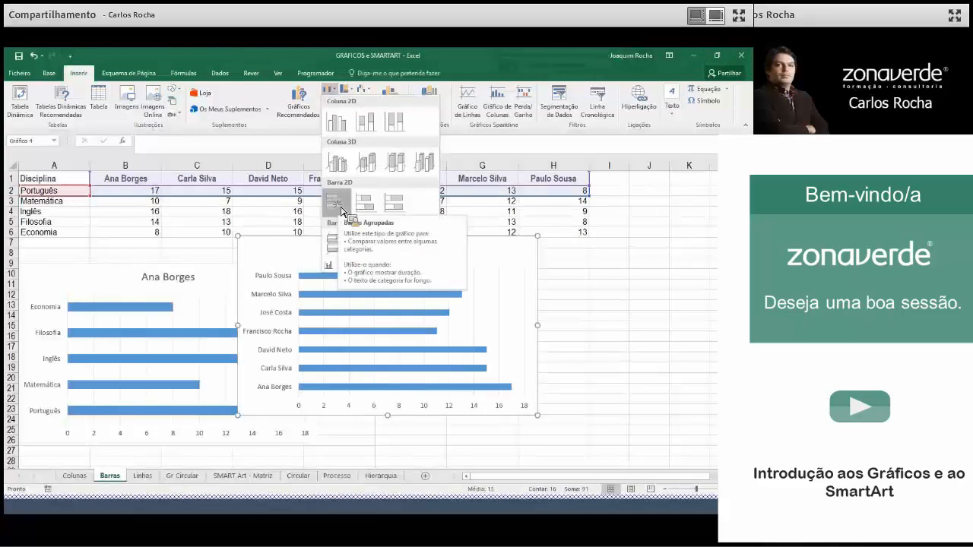
key("Escape")
left_click_drag(345, 241, 446, 271)
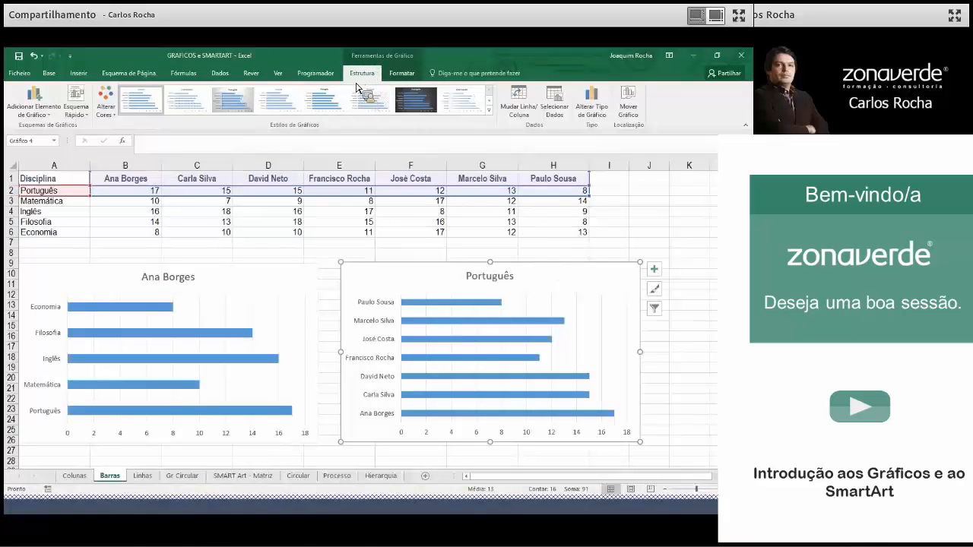
- Try the second colorful palette and the dark Style 11 on the Português bar chart
left_click(115, 114)
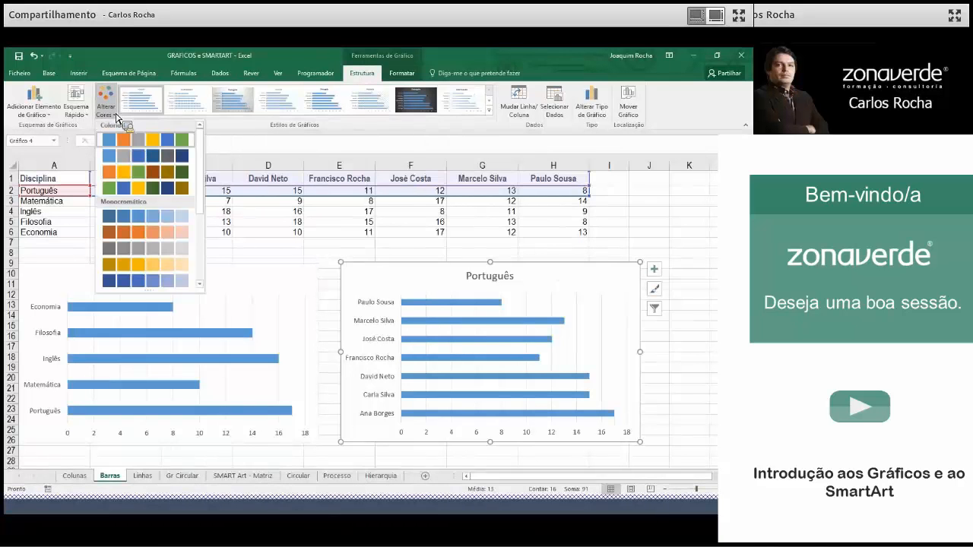
left_click(145, 158)
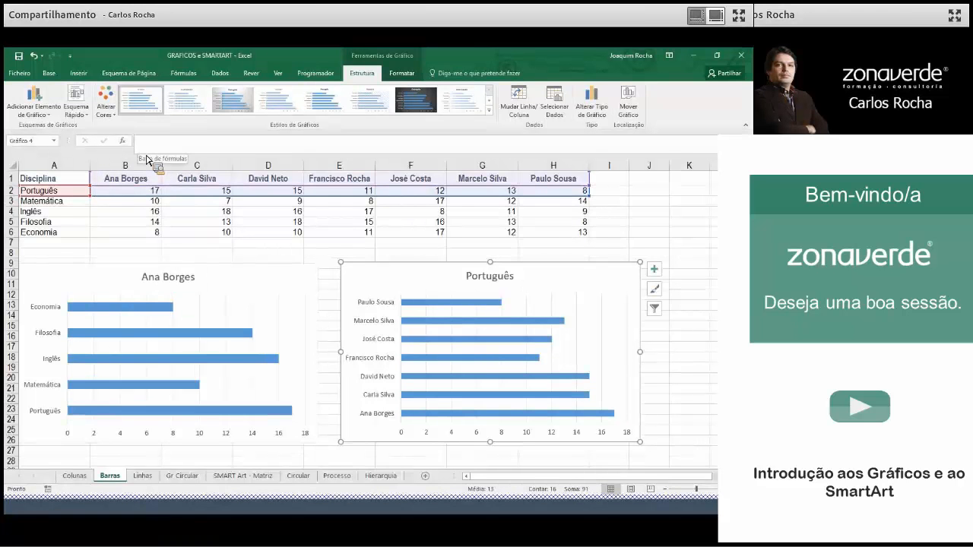
left_click(491, 112)
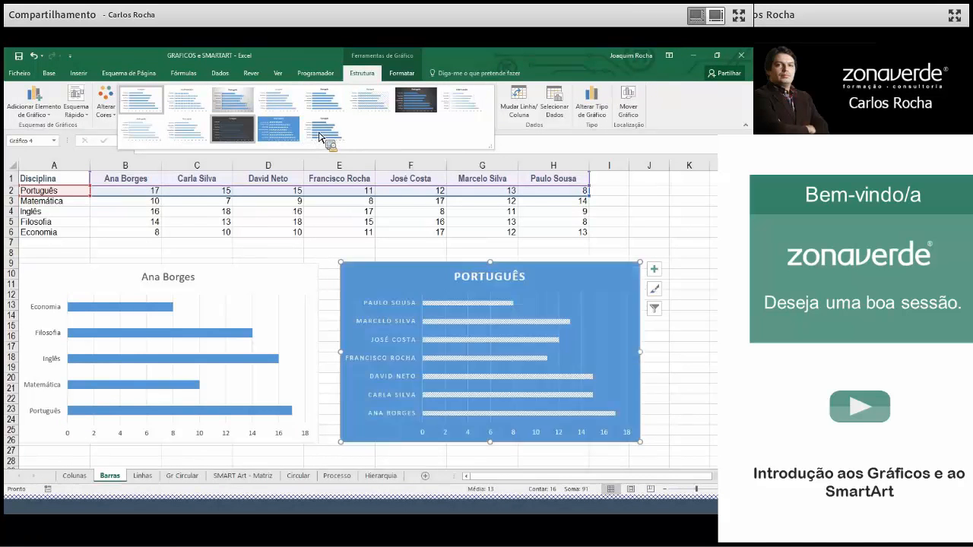
left_click(249, 140)
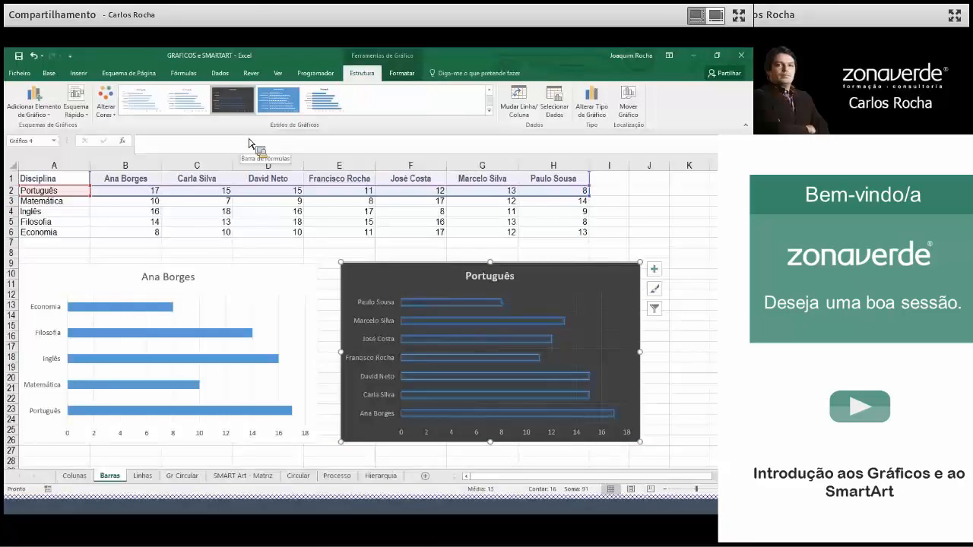
- Apply the third colorful palette, starting with orange, and chart Style 13 to the Português bar chart
left_click(106, 101)
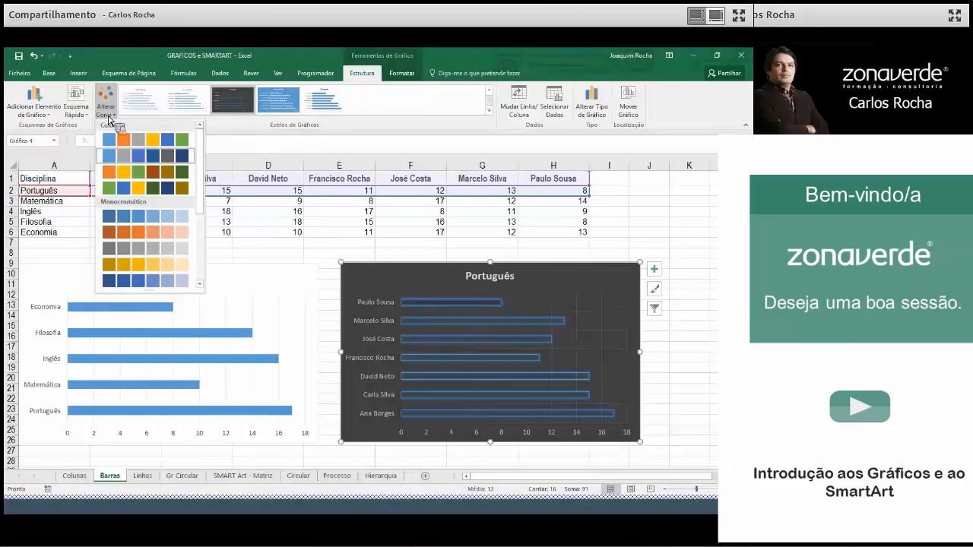
left_click(119, 171)
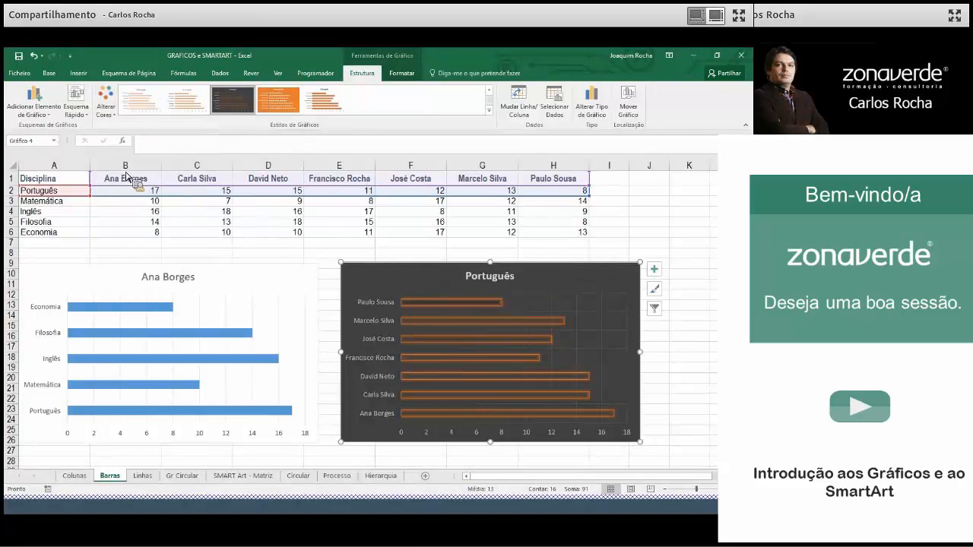
left_click(489, 110)
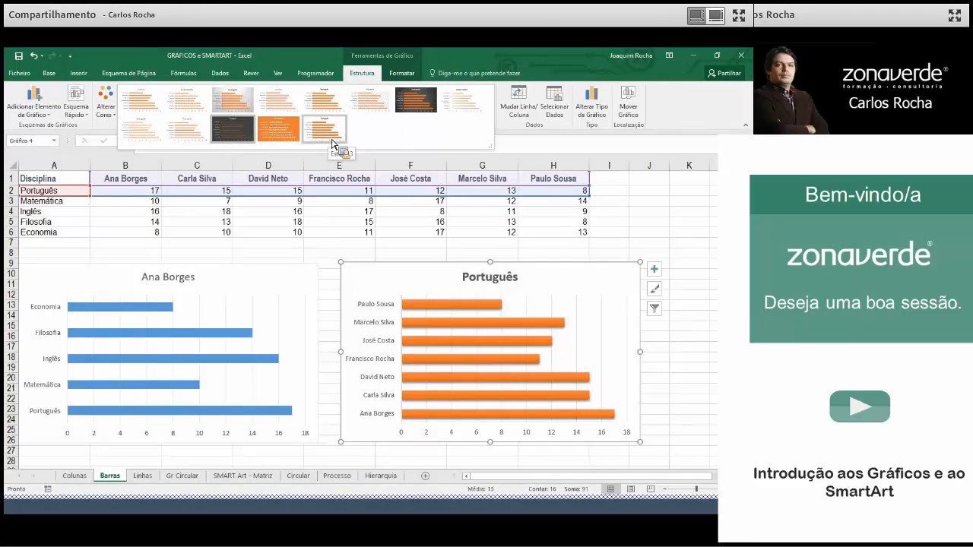
left_click(332, 143)
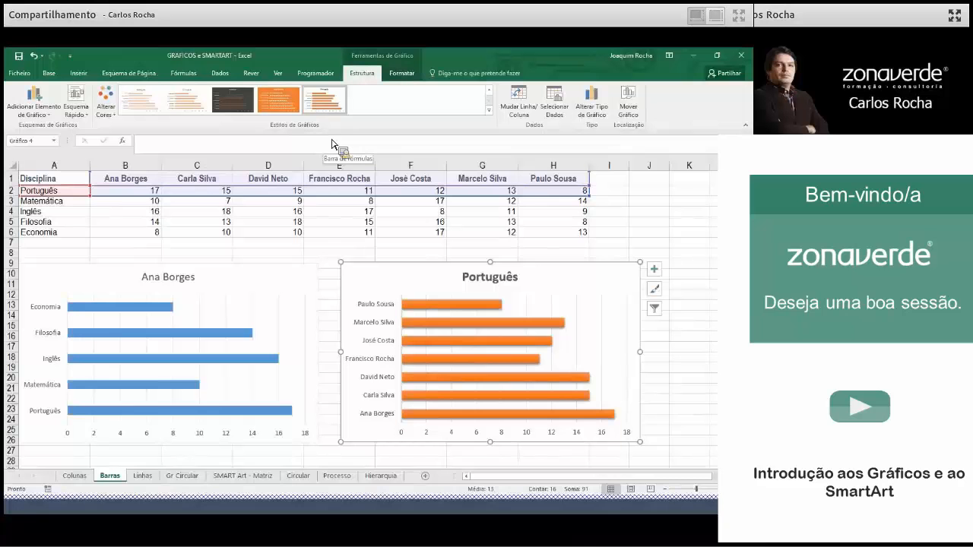
- Switch to the Linhas sheet and autofit the Ano column to its year values
left_click(144, 476)
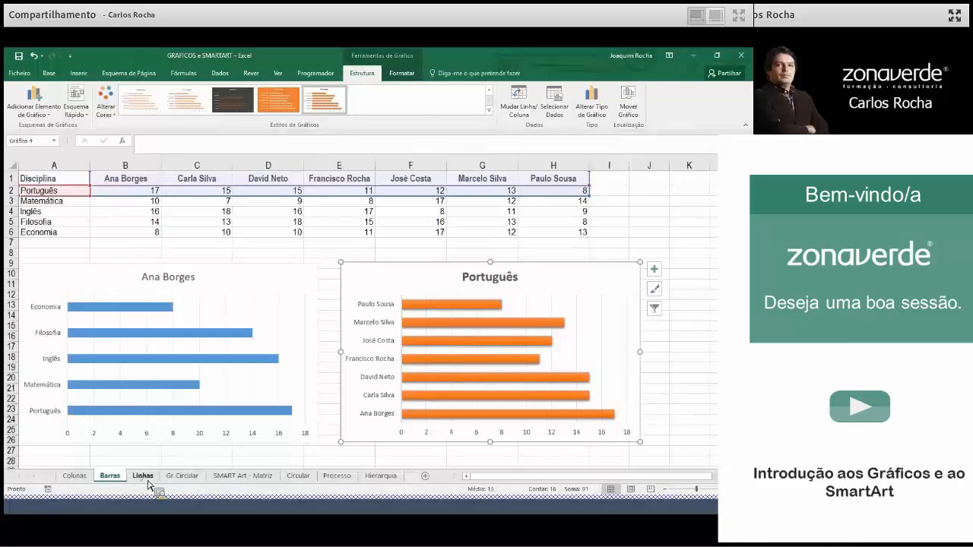
left_click(250, 444)
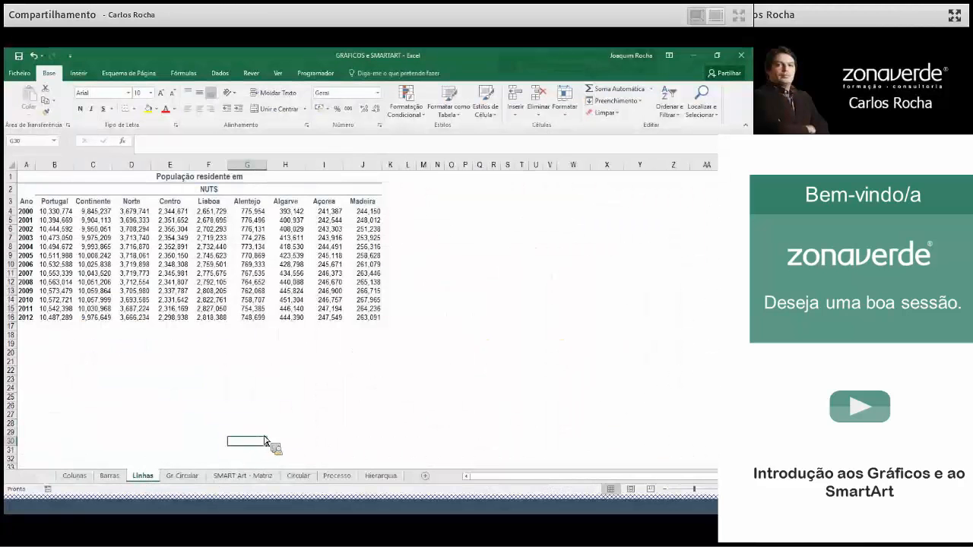
scroll(713, 463, "up", 1, "ctrl")
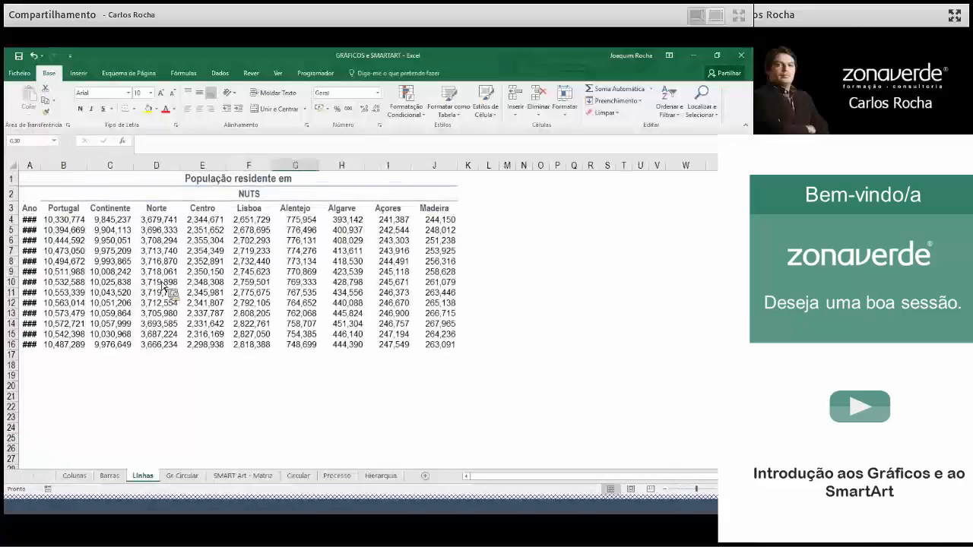
double_click(42, 166)
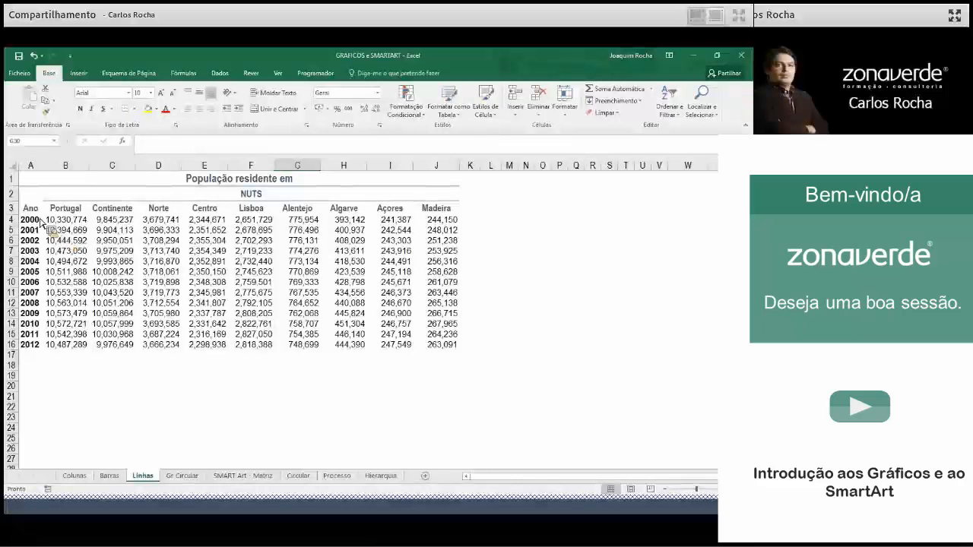
- Insert a 2D line chart of Portugal's population from A3:B16, including the Ano column
left_click(36, 212)
left_click_drag(36, 211, 69, 342)
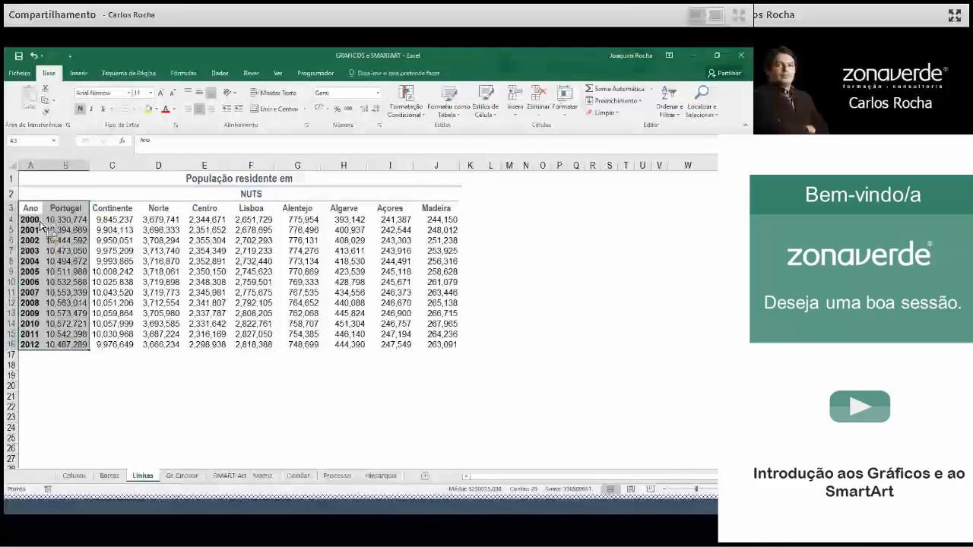
left_click(79, 74)
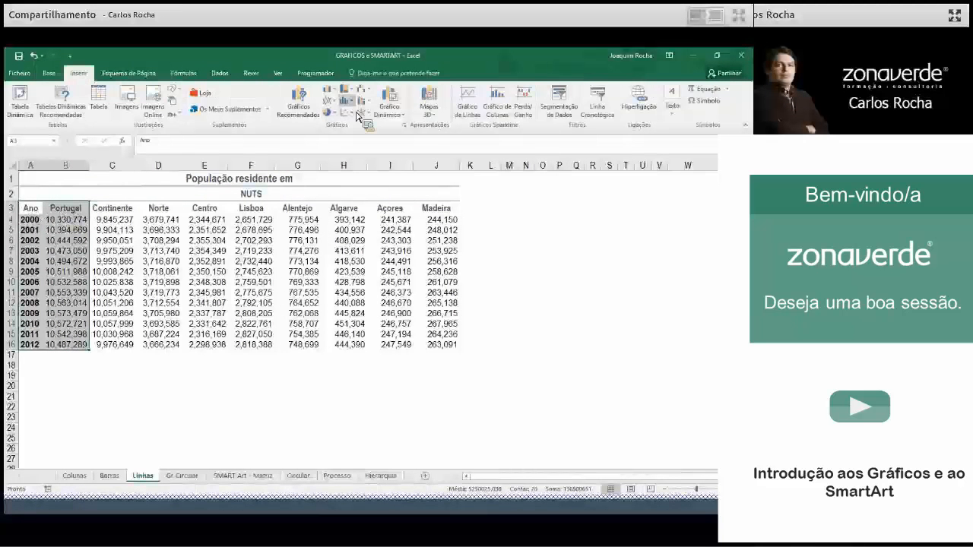
left_click(335, 103)
left_click(339, 134)
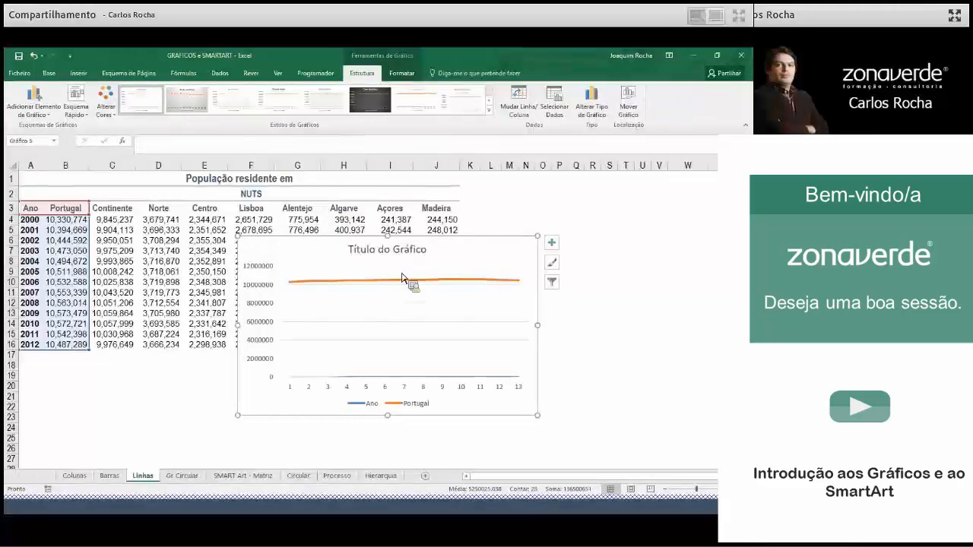
mouse_move(323, 282)
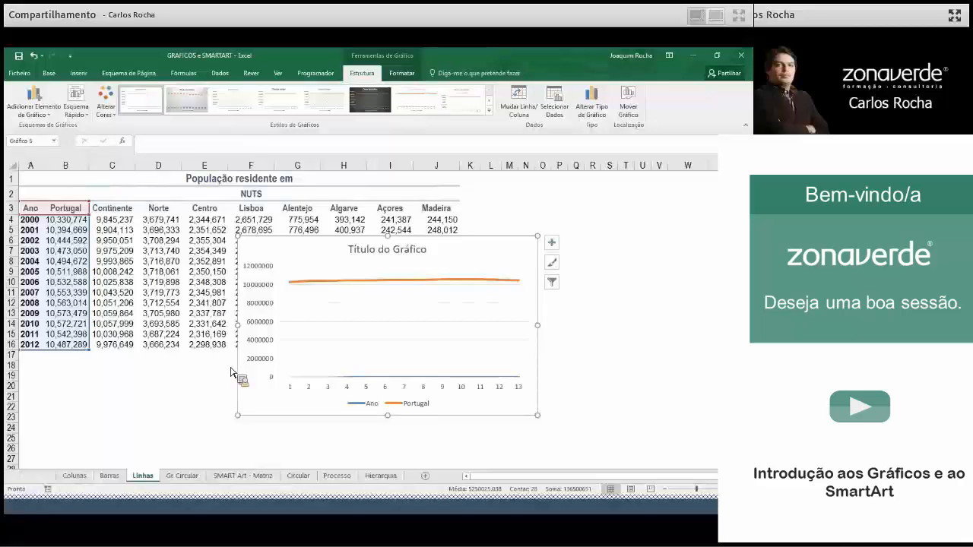
- Remove the Ano series from the line chart
left_click(578, 388)
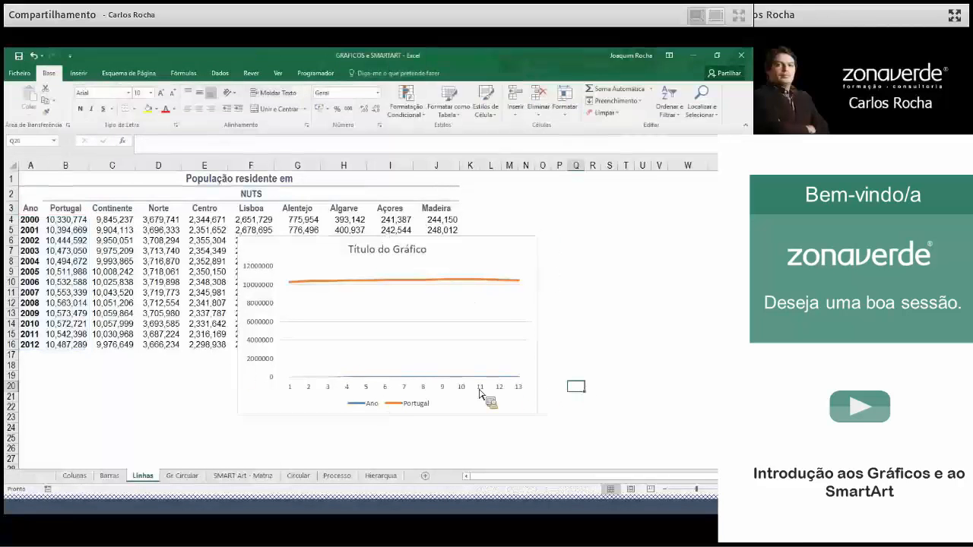
left_click(401, 378)
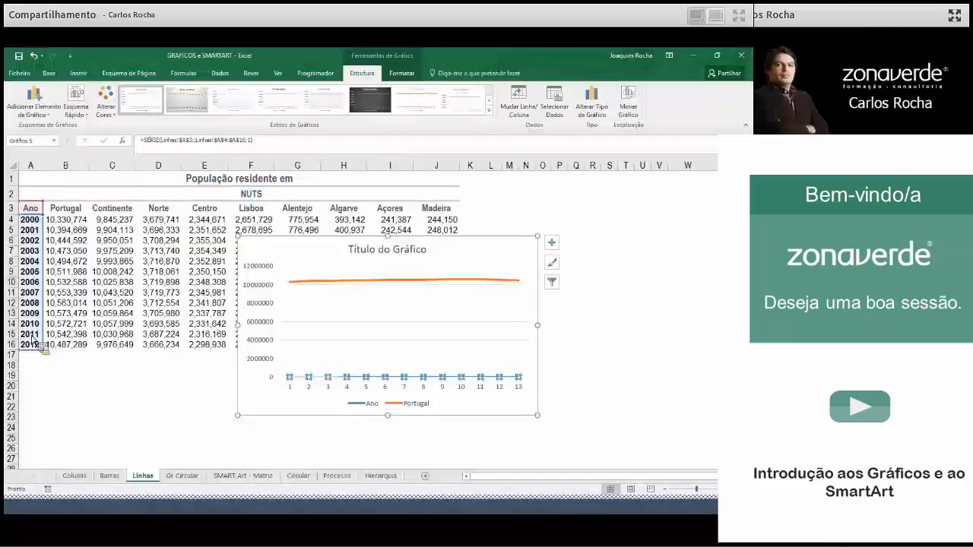
key("Delete")
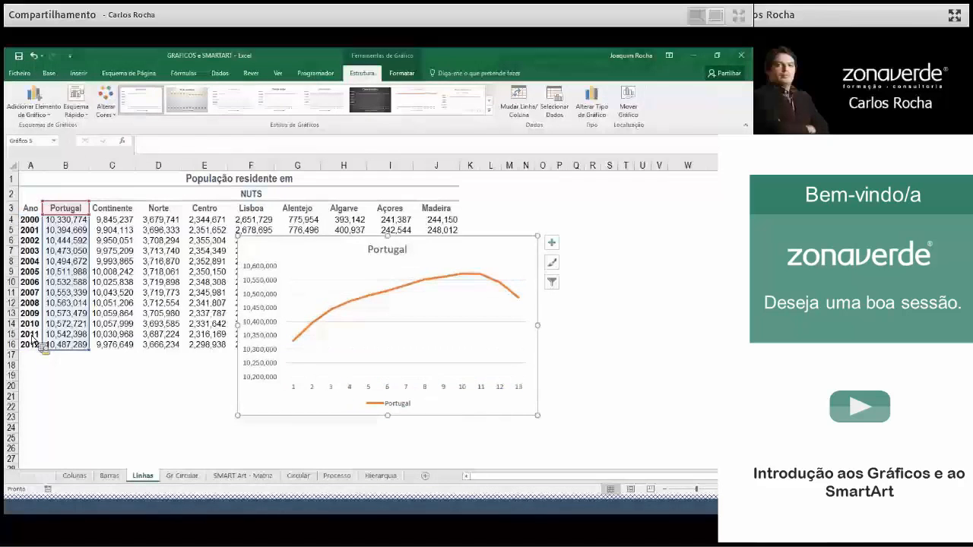
- Set the line chart's horizontal axis labels to the years in A4:A16
left_click_drag(36, 339, 430, 380)
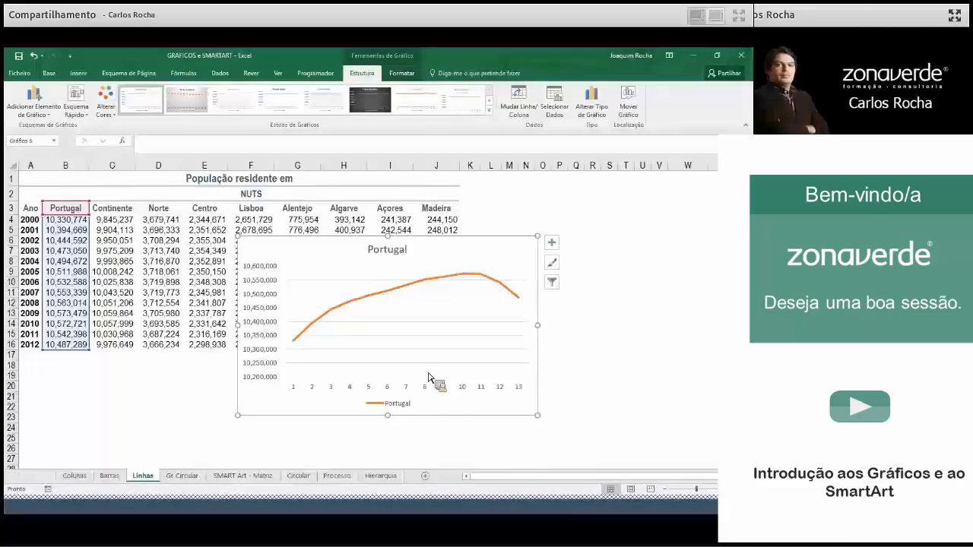
right_click(428, 376)
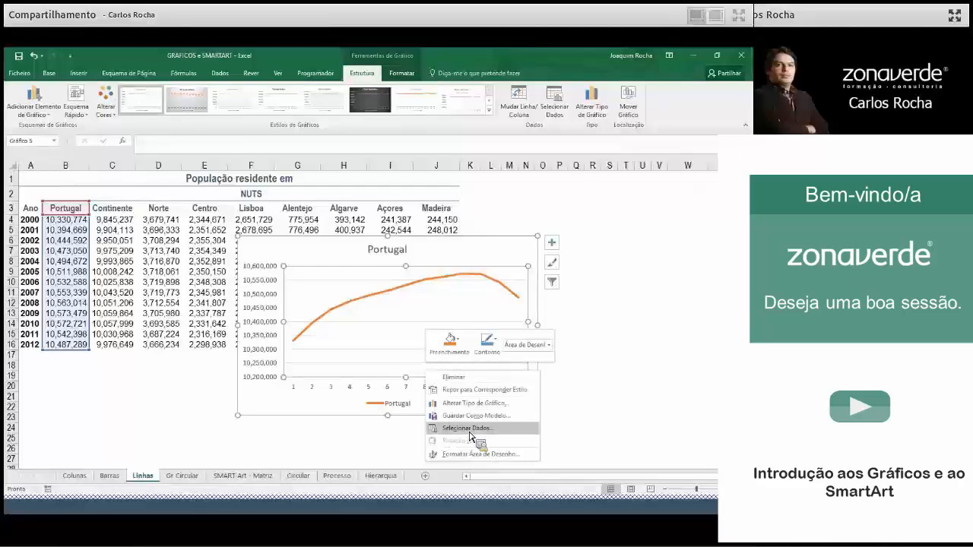
left_click(467, 428)
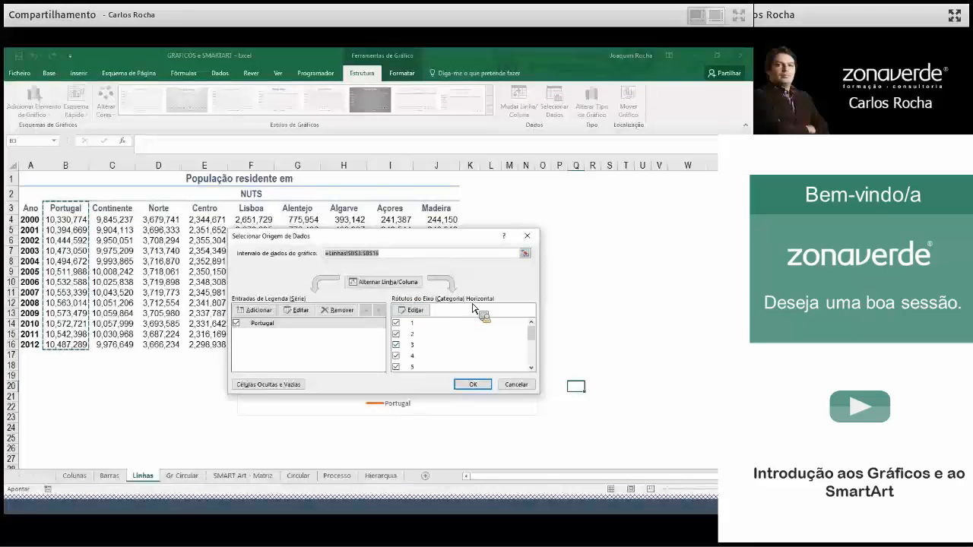
left_click(420, 311)
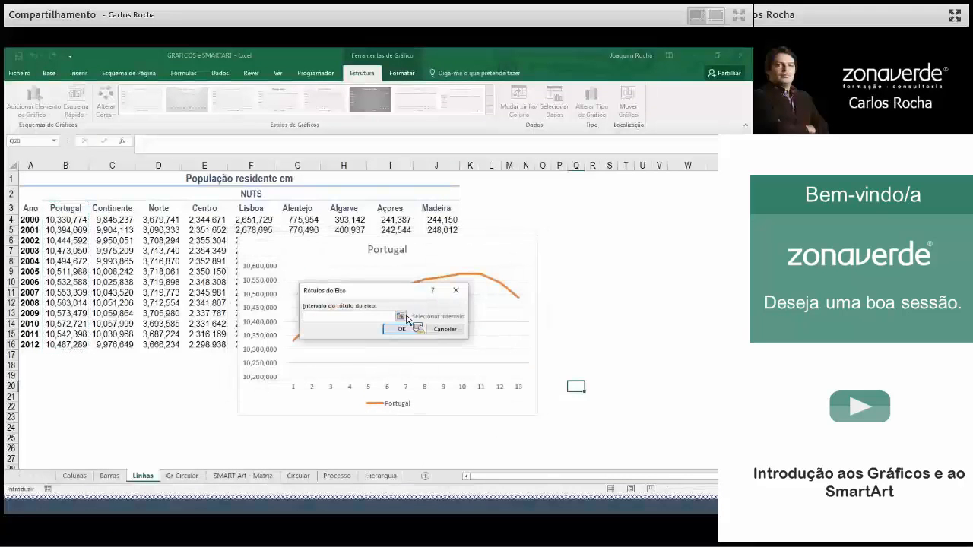
left_click_drag(31, 219, 35, 346)
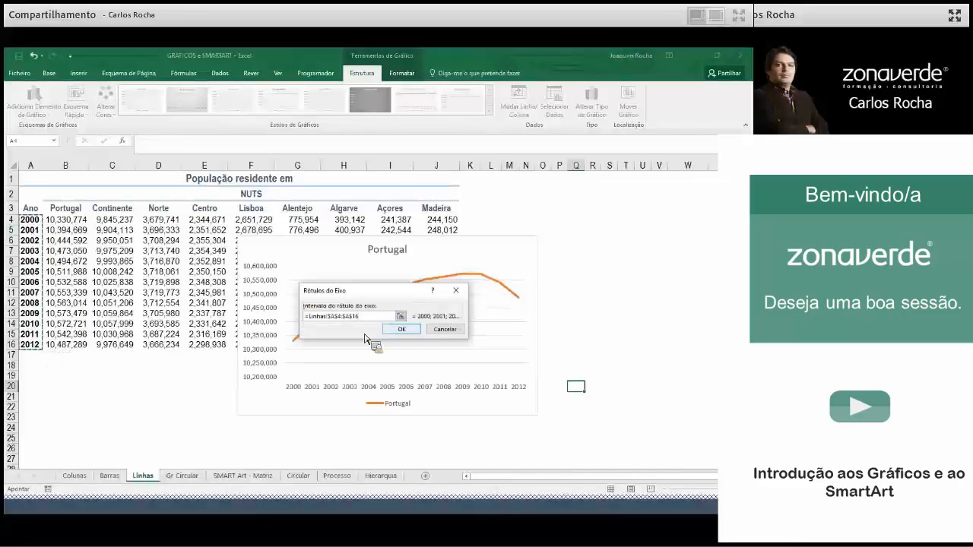
left_click(411, 333)
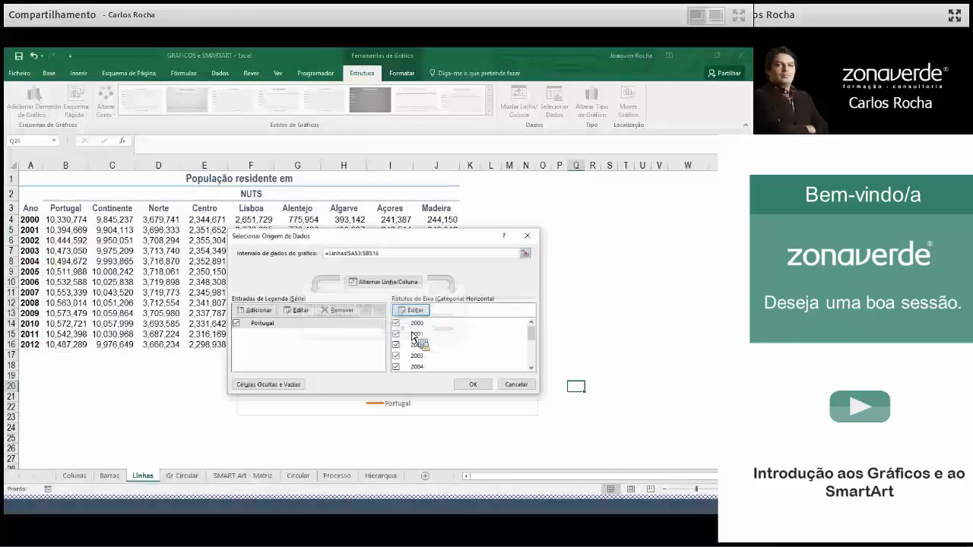
left_click(468, 386)
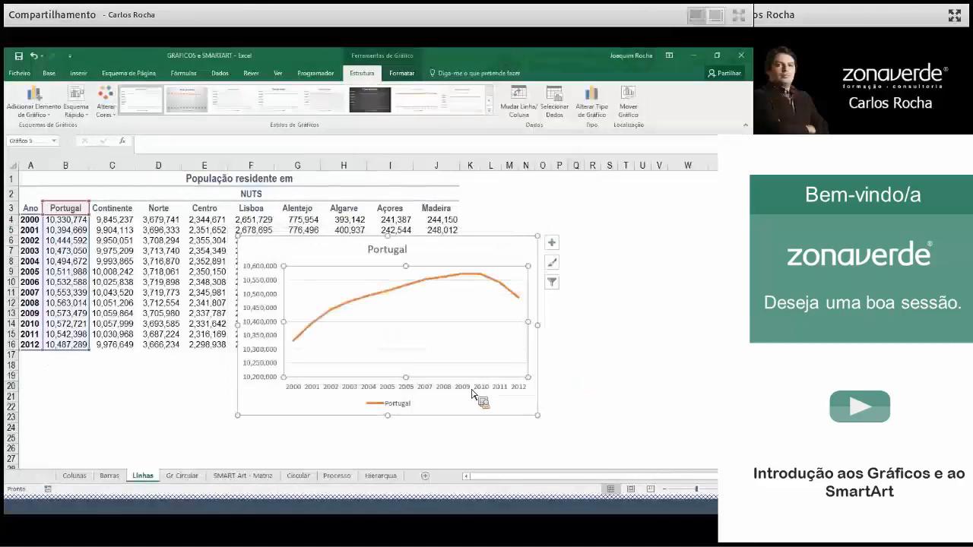
left_click(309, 427)
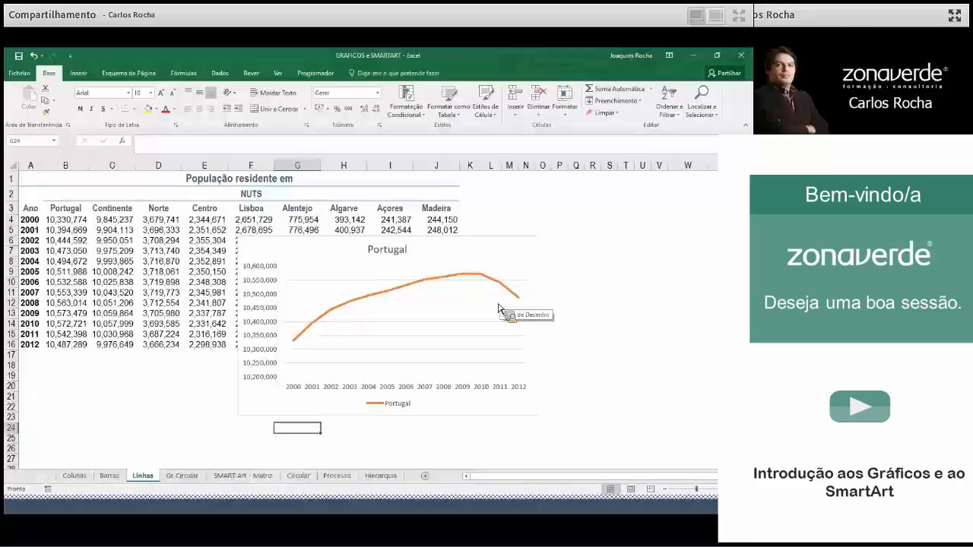
- Insert the first recommended line chart for A3:B16 and move it to partly uncover the orange line chart
left_click(559, 263)
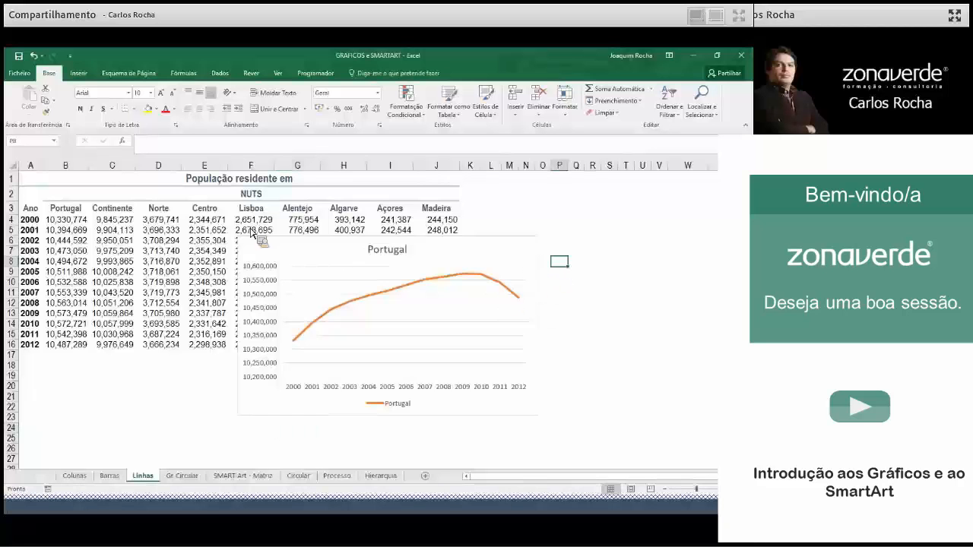
left_click_drag(35, 208, 55, 349)
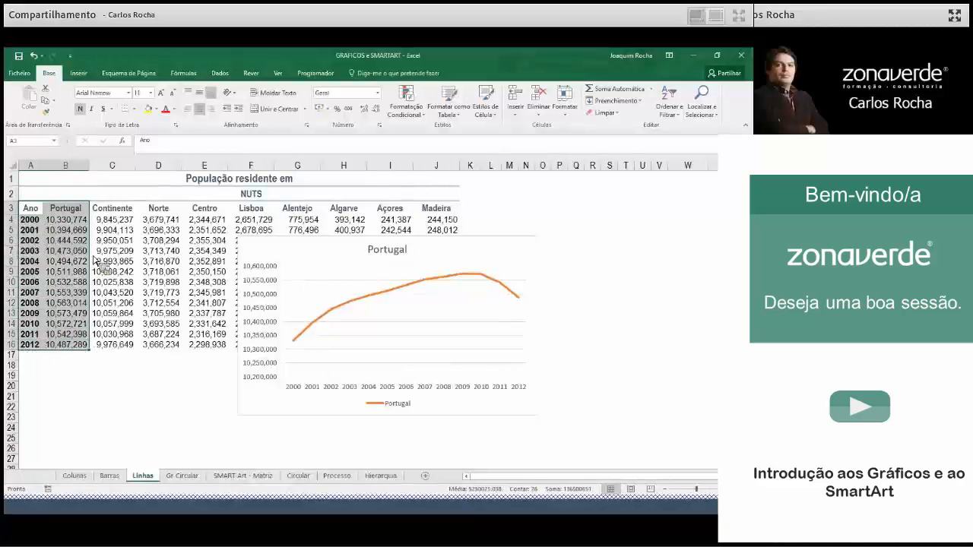
left_click(85, 73)
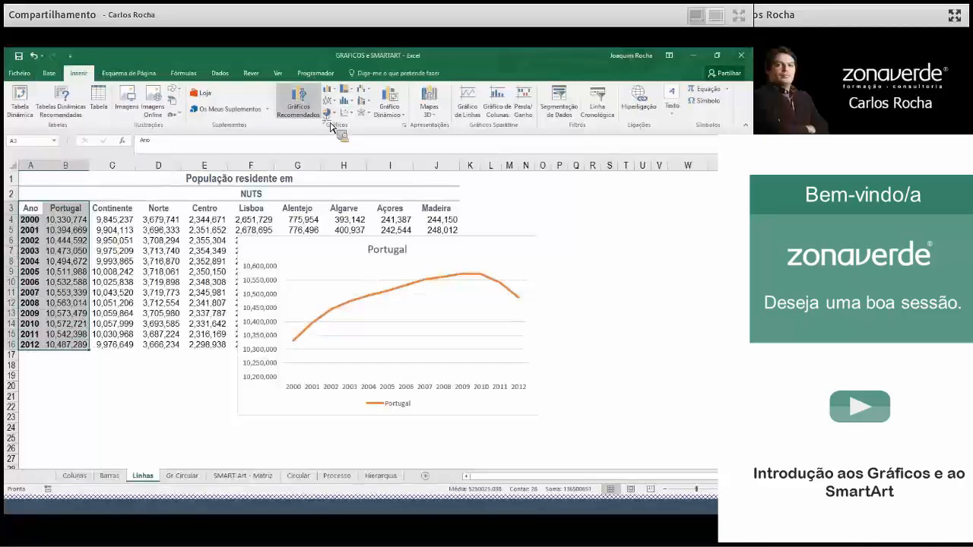
left_click(308, 110)
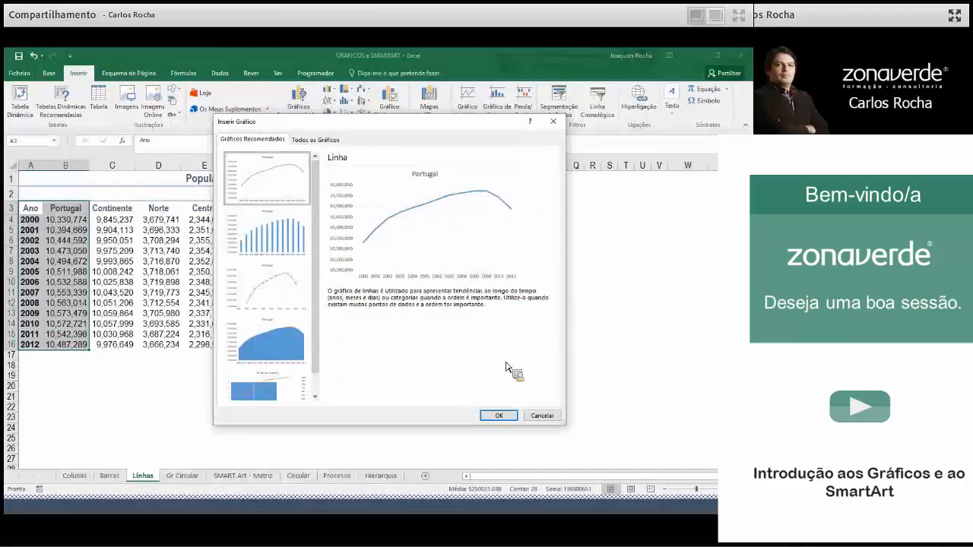
left_click(501, 417)
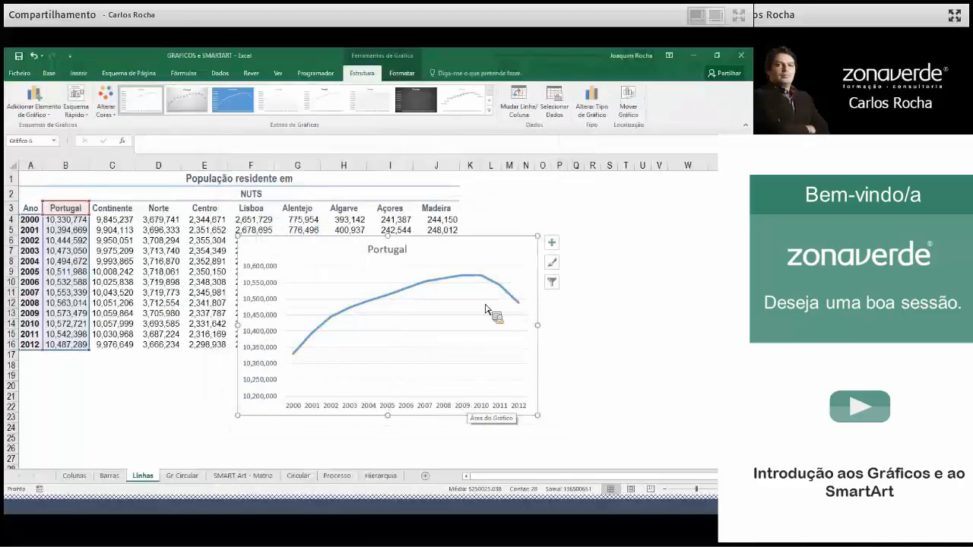
left_click_drag(430, 249, 595, 245)
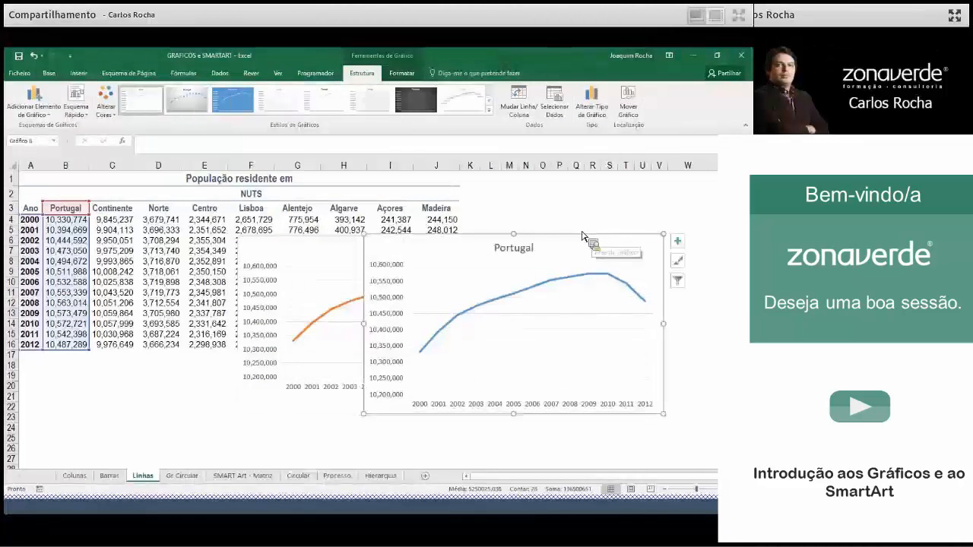
left_click(524, 197)
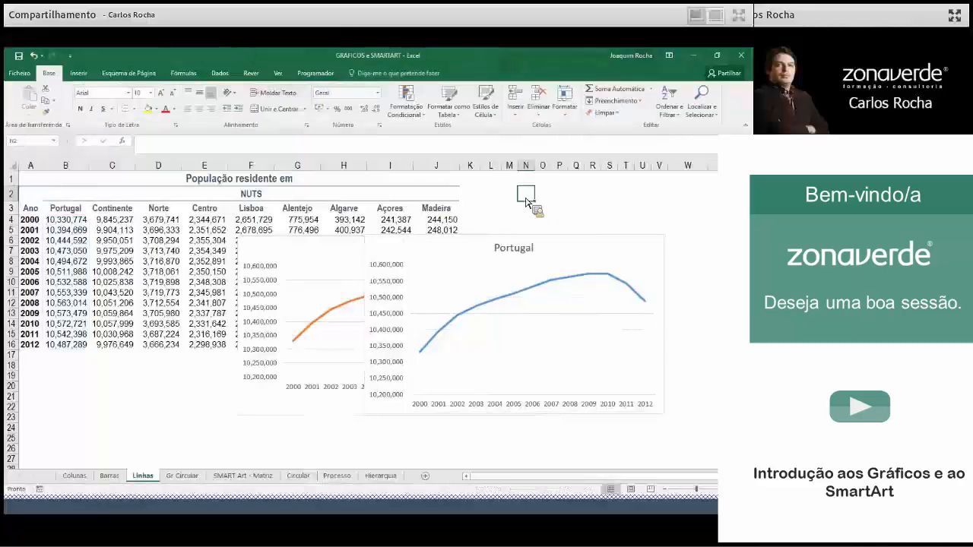
- Clear the Ano heading in A3 and insert a 2D line chart from A3:B16
left_click(30, 207)
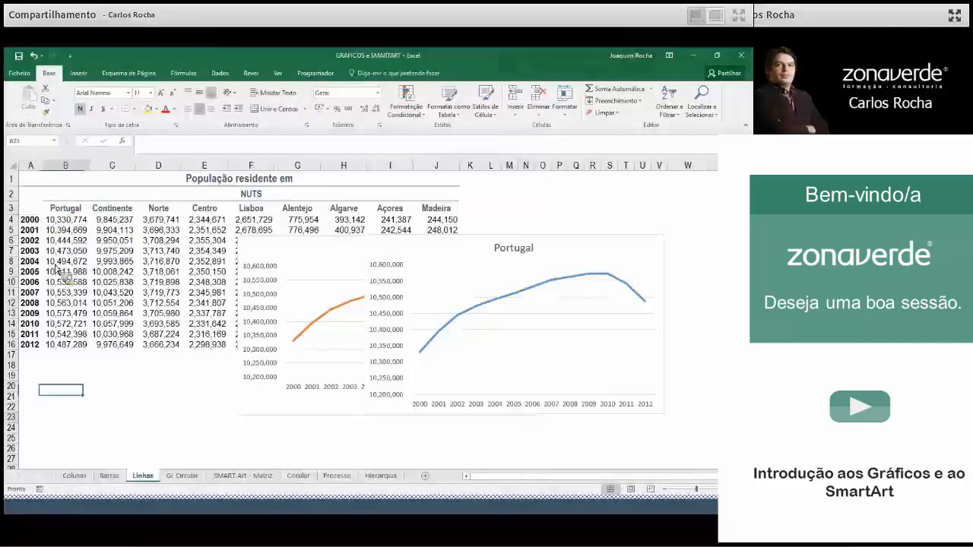
left_click_drag(30, 208, 66, 346)
left_click(82, 74)
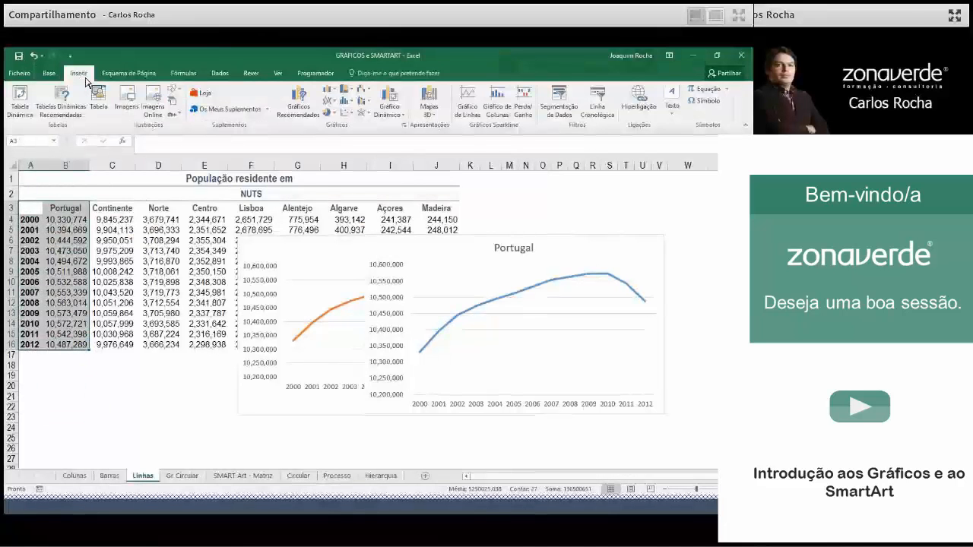
left_click(343, 105)
left_click(343, 140)
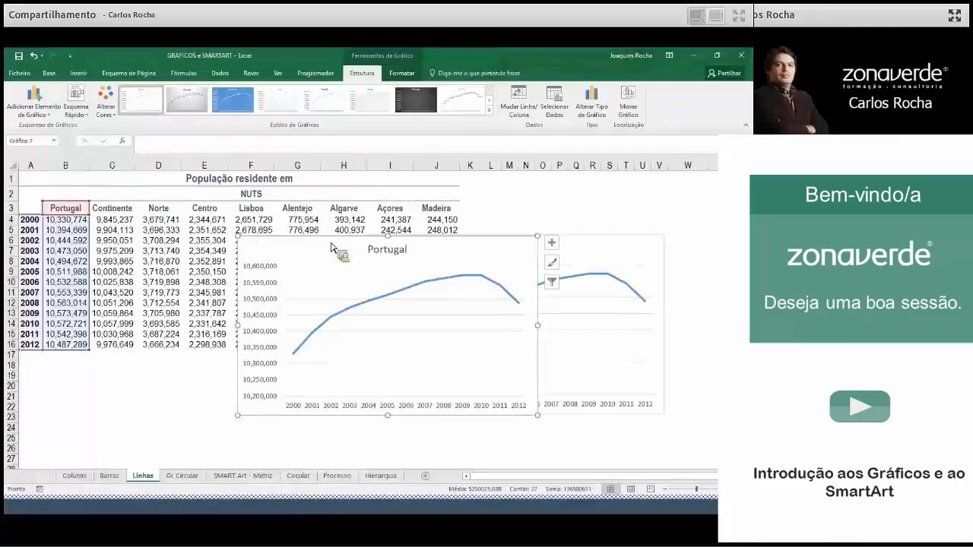
- Delete all three Portugal line charts from the Linhas sheet
key("Delete")
left_click(401, 245)
key("Delete")
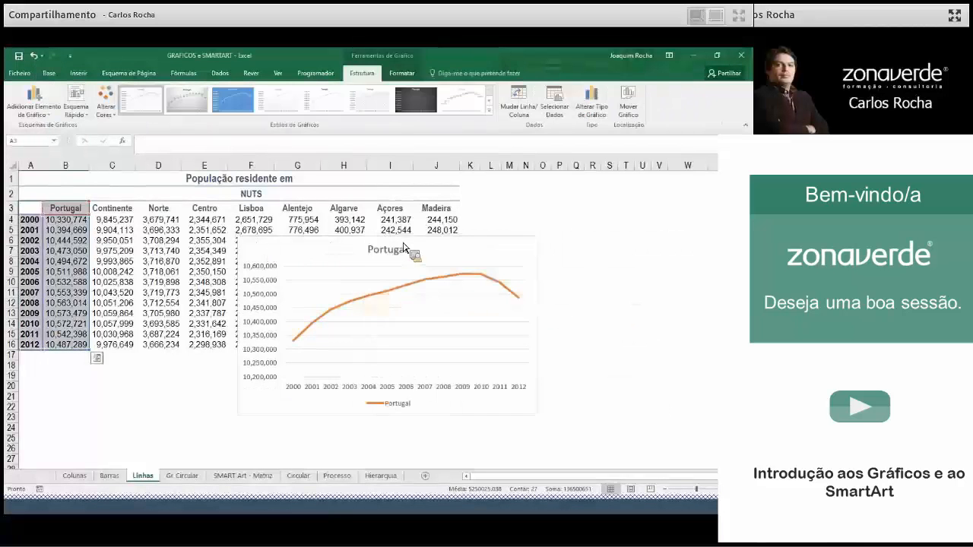
left_click(401, 249)
key("Delete")
left_click(549, 252)
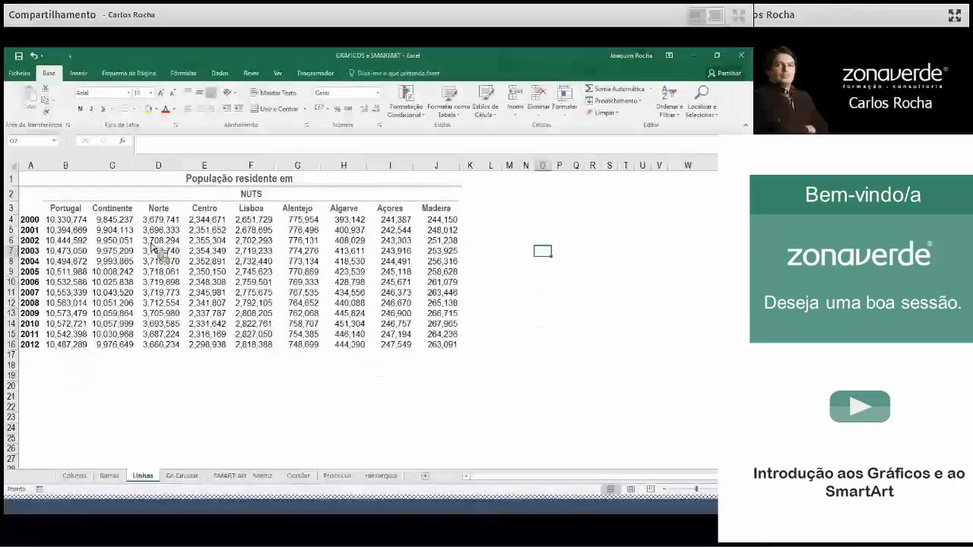
- Enter the heading Ano in cell A3
left_click(35, 212)
type("Ano")
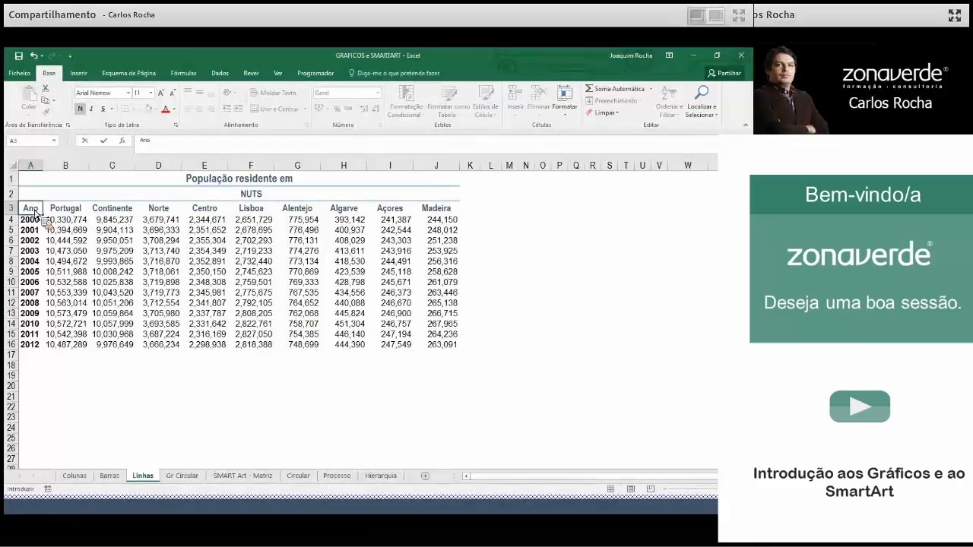
key("Return")
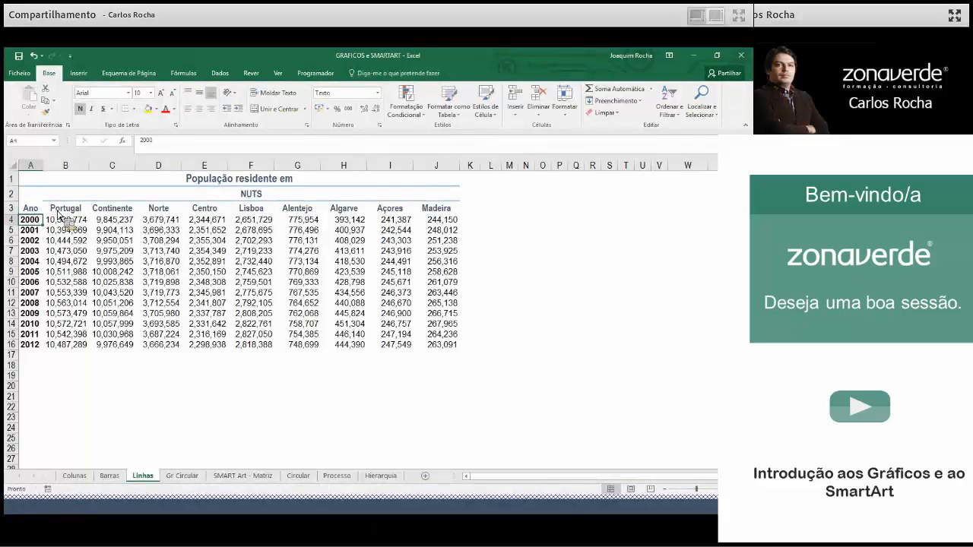
- Insert a 2D line chart from A3:B16 and remove its Ano series
left_click(518, 233)
left_click_drag(35, 211, 69, 351)
left_click(78, 73)
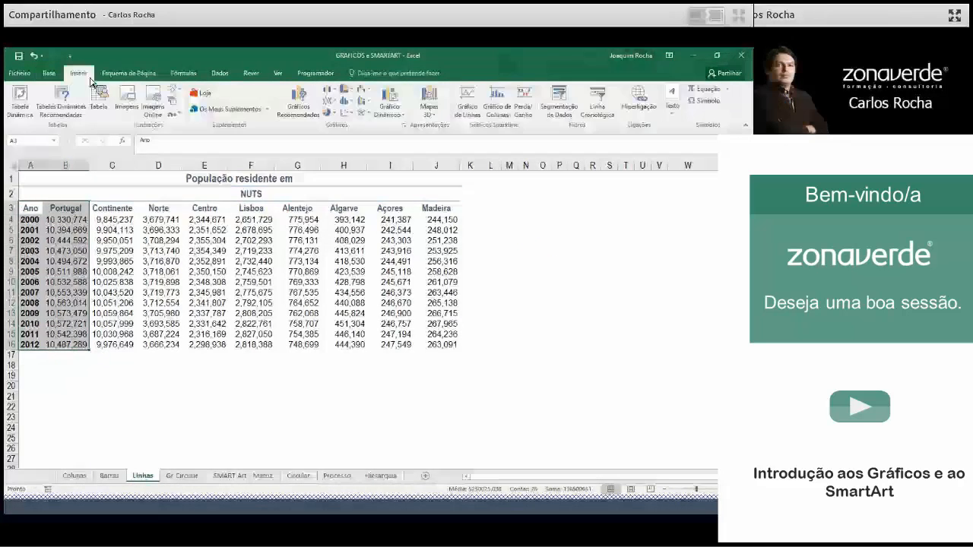
left_click(340, 92)
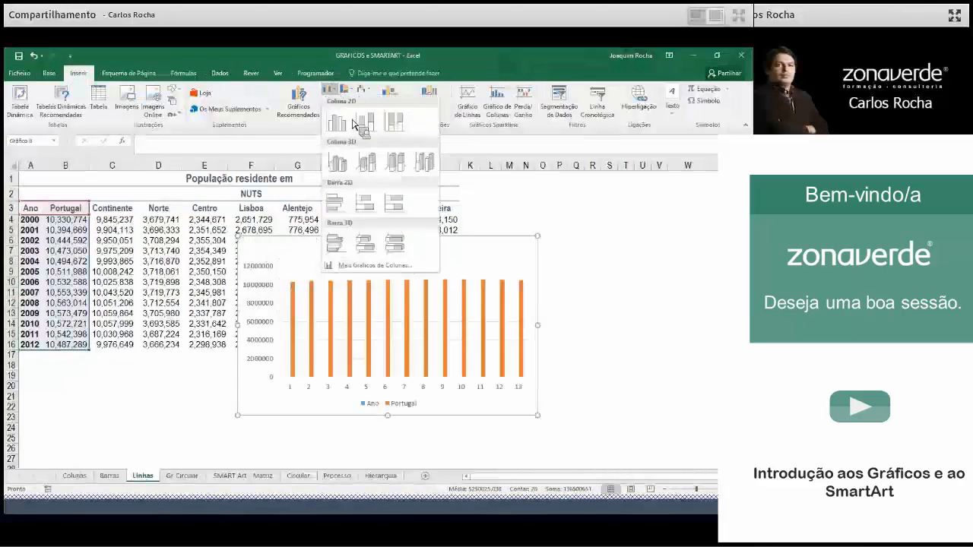
left_click(329, 100)
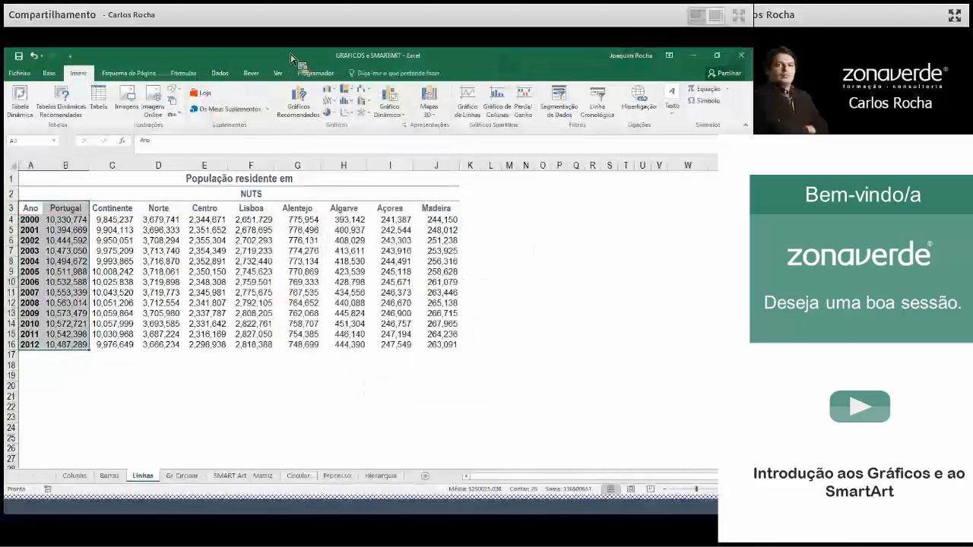
left_click(330, 99)
left_click(347, 146)
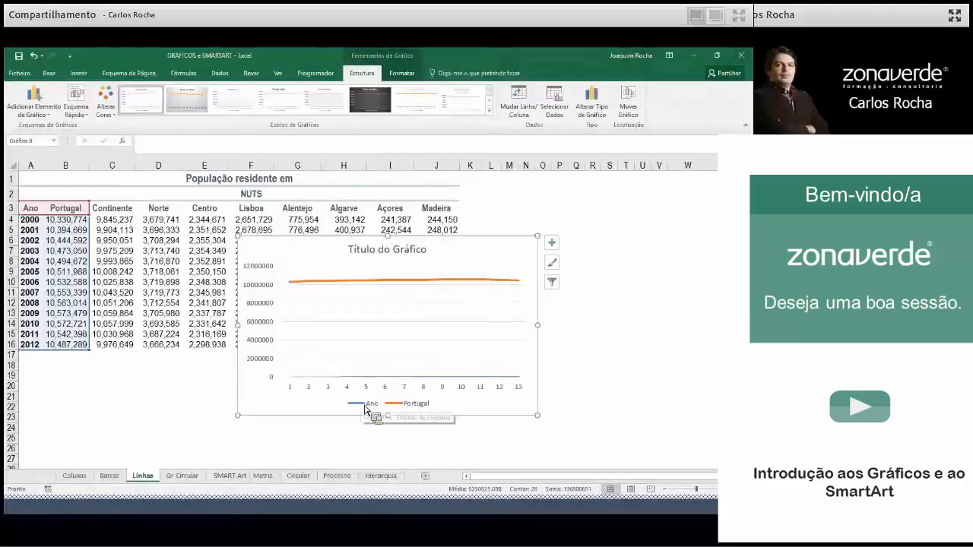
left_click(388, 378)
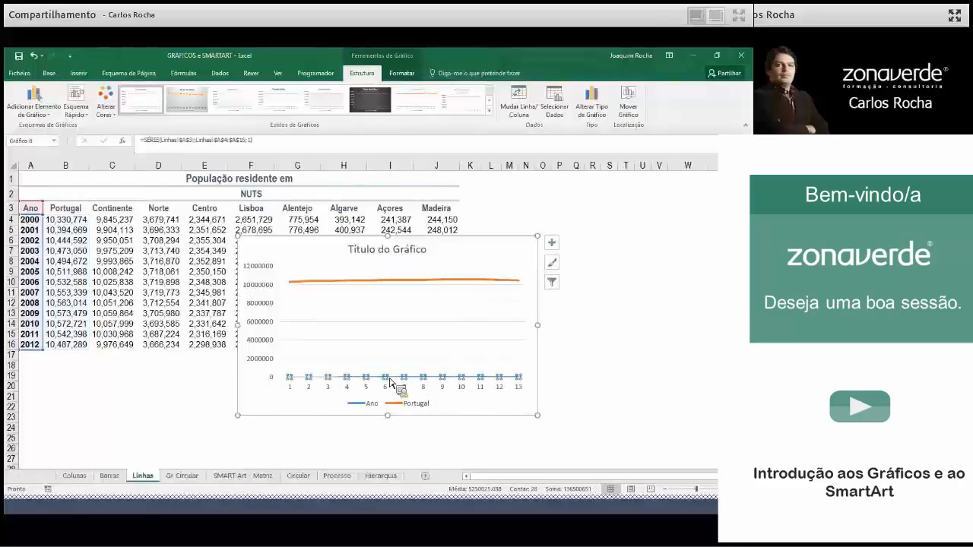
key("Delete")
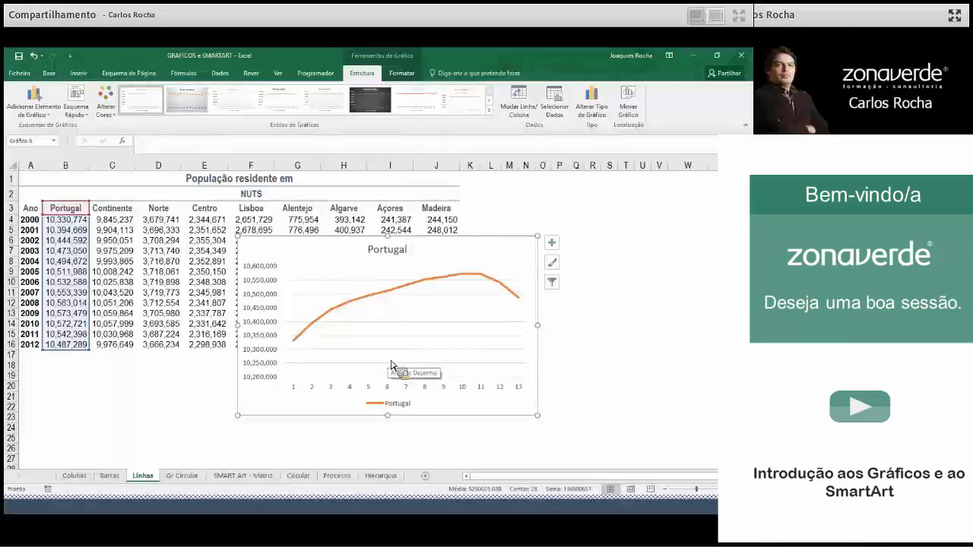
- Set the Portugal line chart's horizontal axis labels to the years in A4:A16
right_click(391, 365)
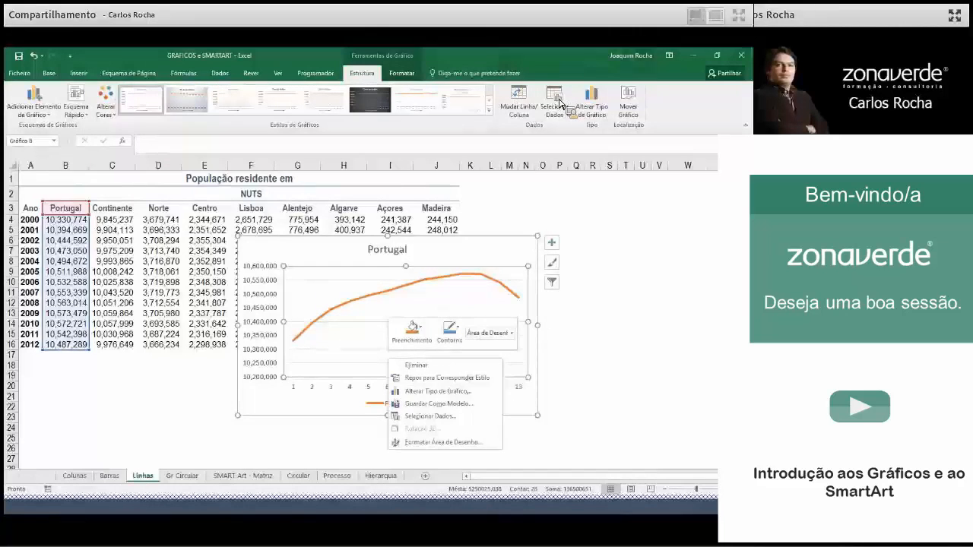
left_click(440, 420)
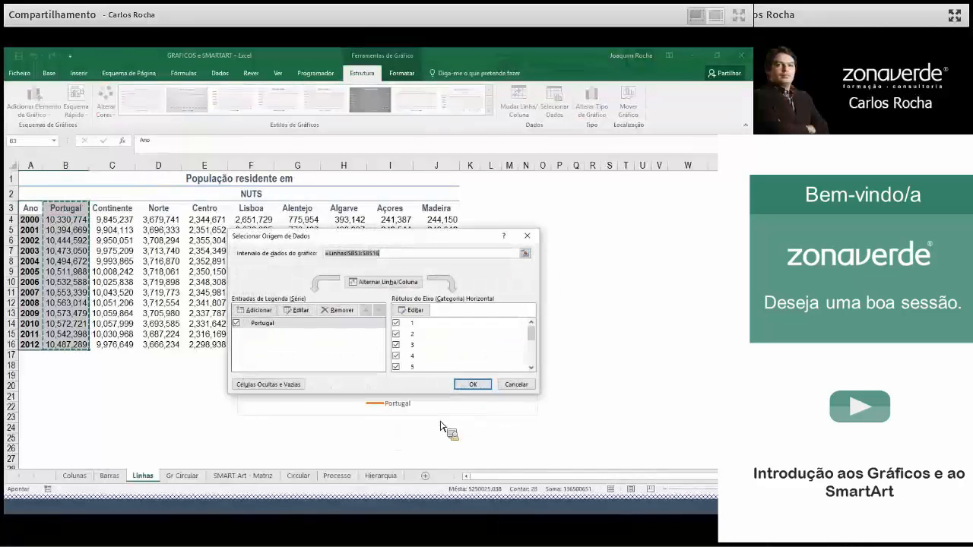
left_click(415, 312)
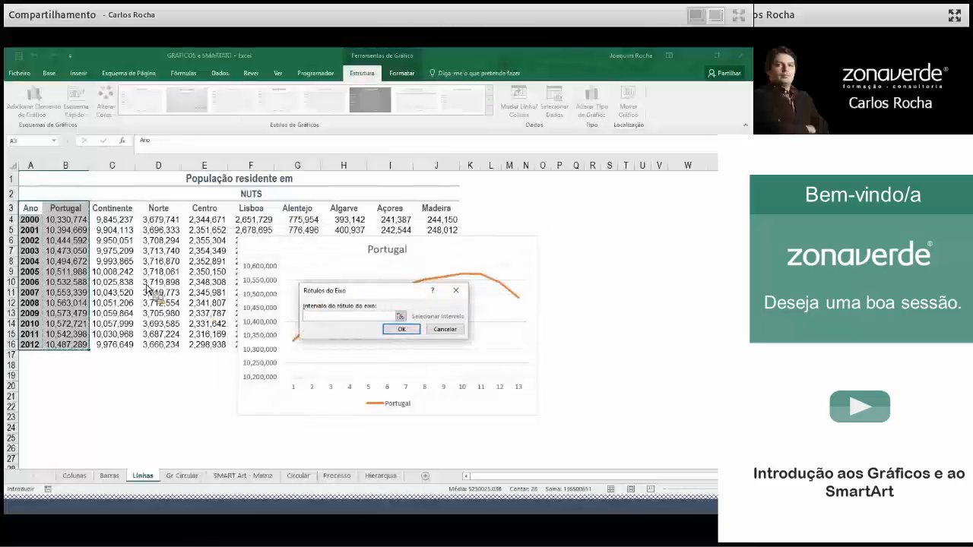
left_click_drag(30, 219, 42, 351)
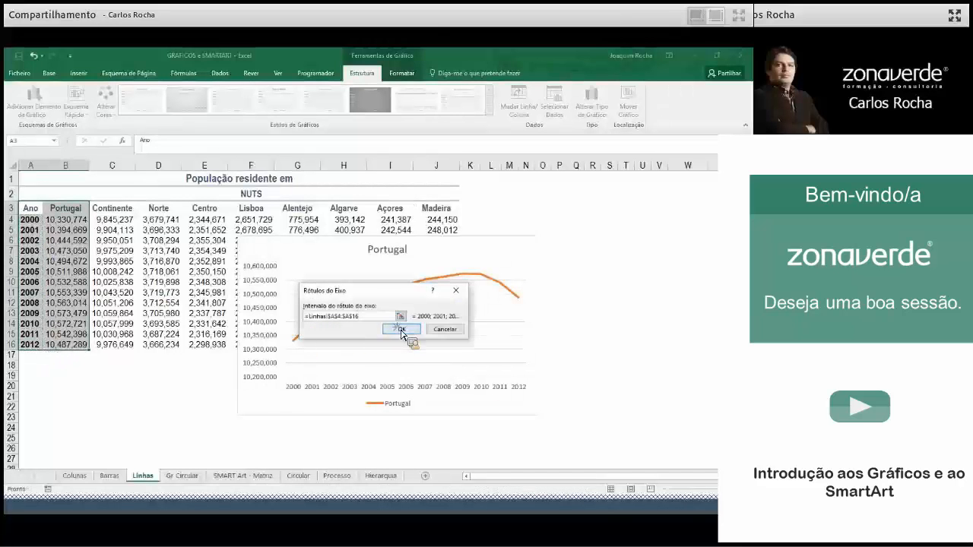
left_click(400, 330)
left_click(473, 384)
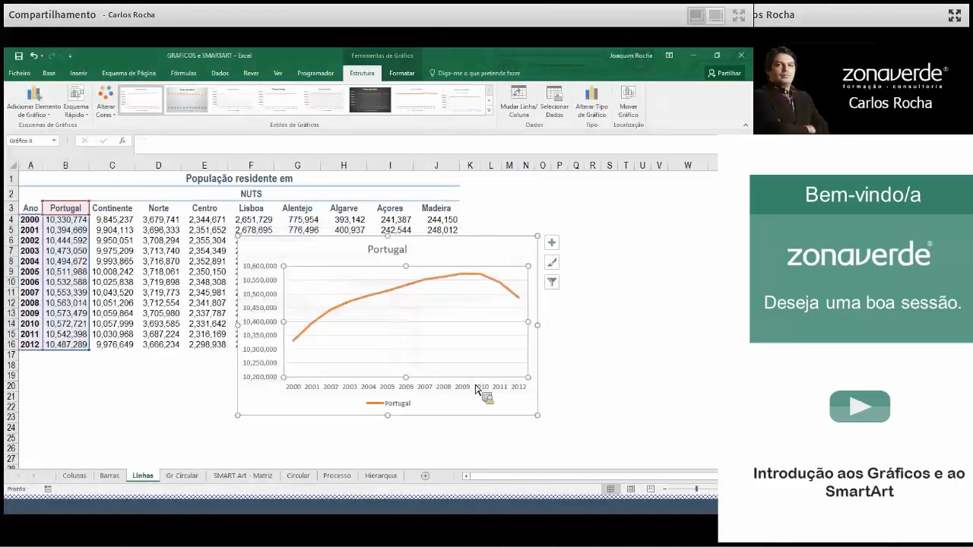
left_click(577, 389)
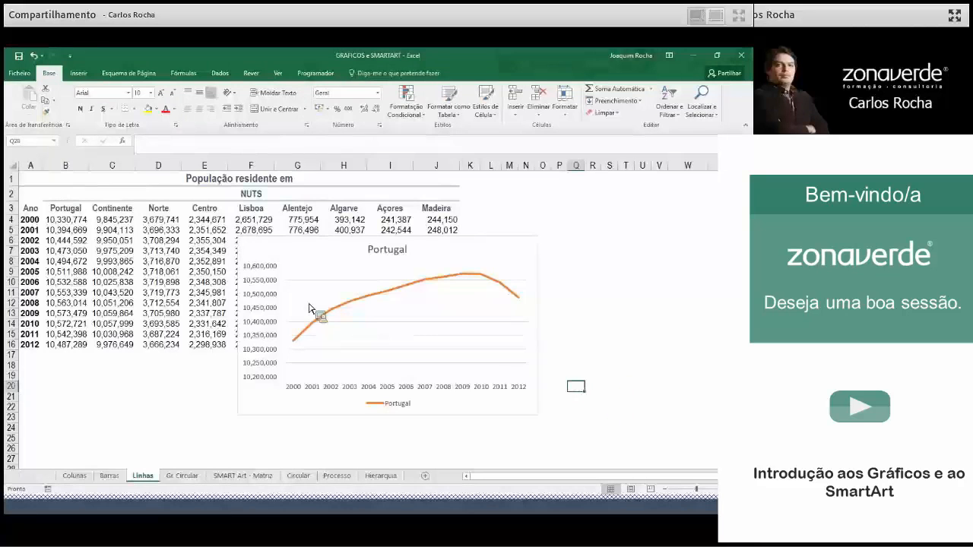
mouse_move(310, 309)
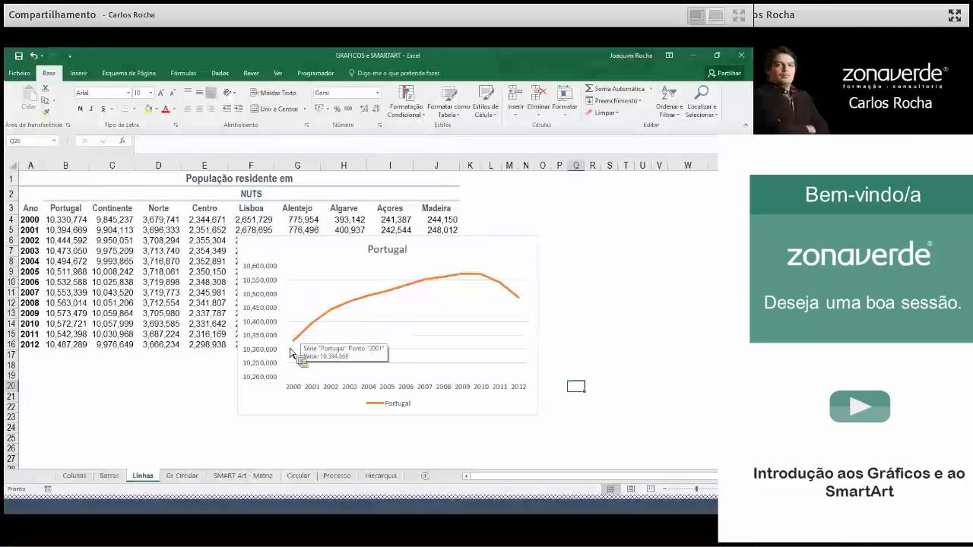
- Insert a 2D pie chart from the Partido and Deputados data in A3:B10 on the Gr Circular sheet
left_click(181, 481)
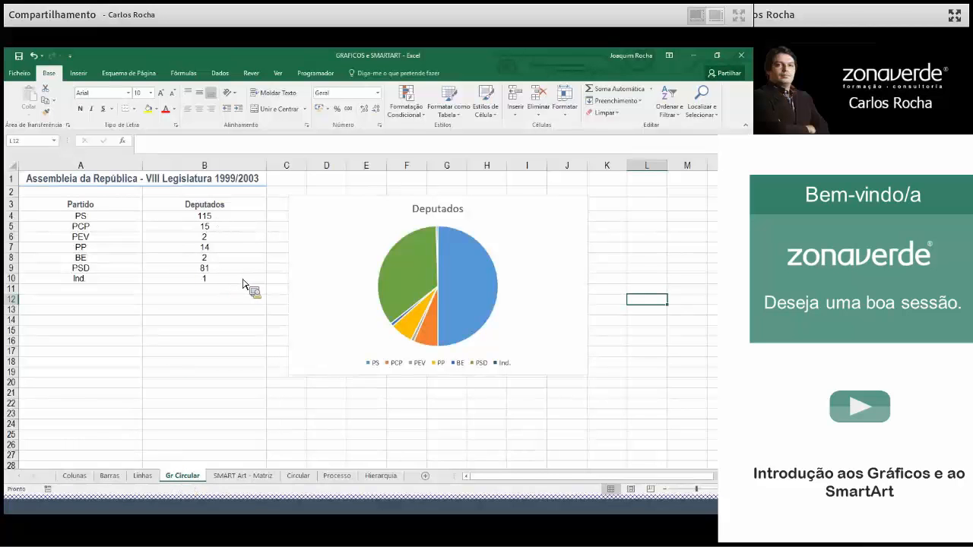
left_click(729, 490)
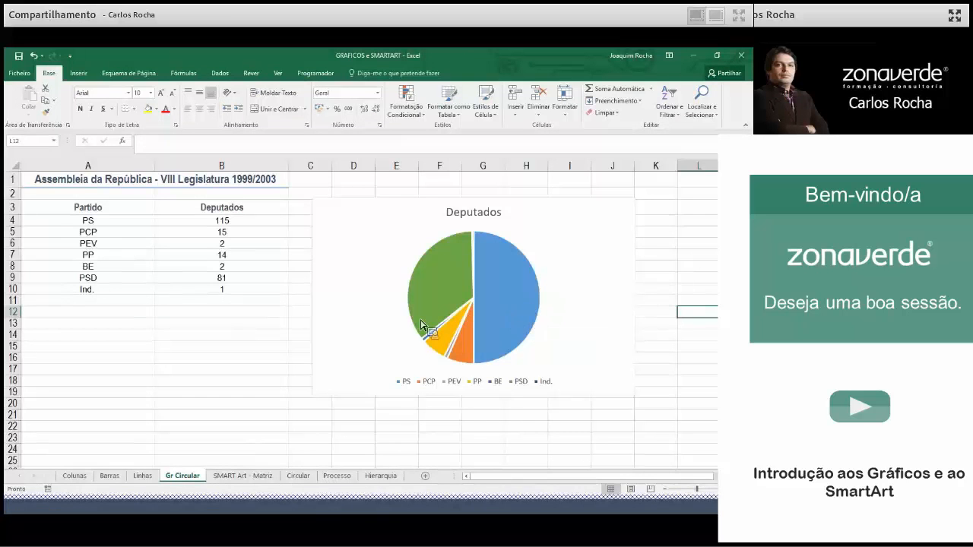
left_click(257, 324)
mouse_move(61, 212)
left_mouse_down()
mouse_move(200, 261)
mouse_move(220, 291)
left_mouse_up()
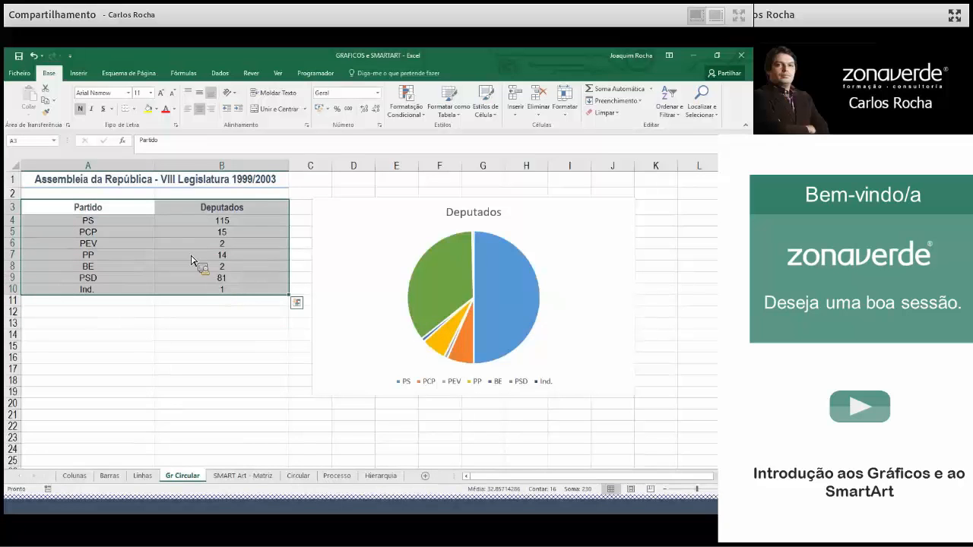
left_click(79, 73)
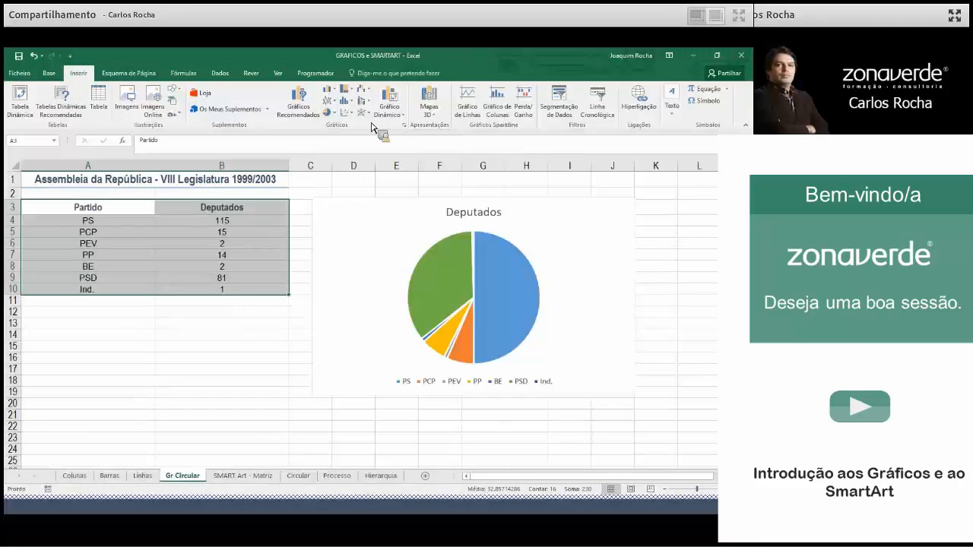
left_click(328, 112)
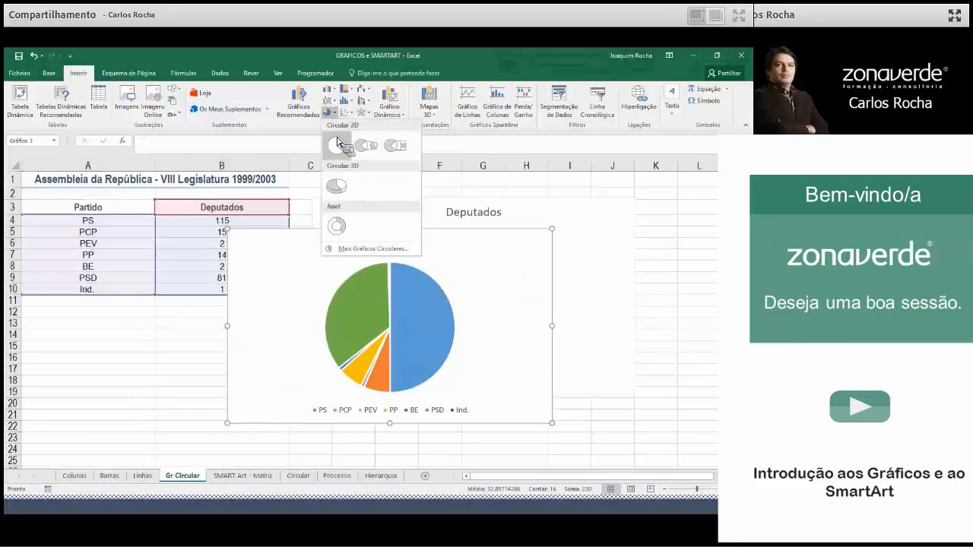
left_click(338, 146)
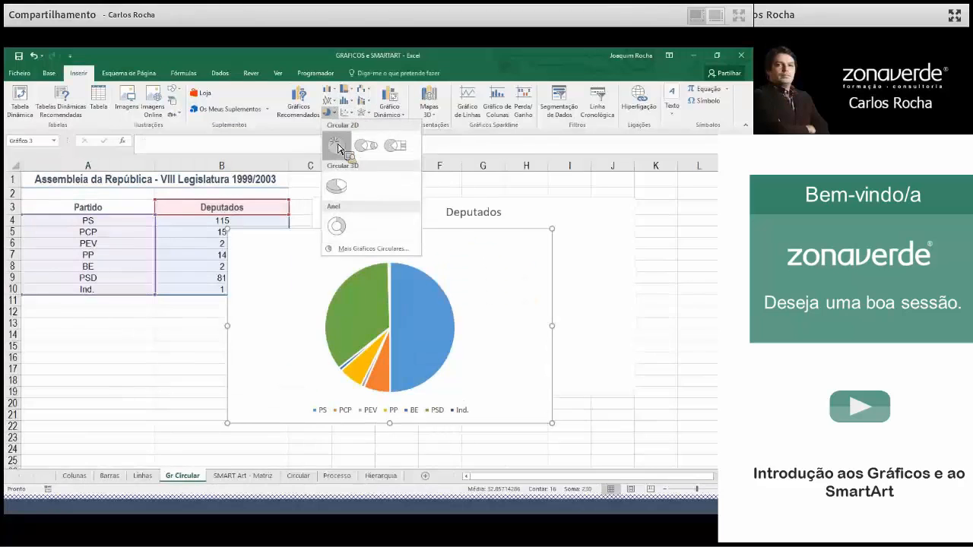
- Delete the older Deputados pie chart and move the new one into its place beside the table
left_click(580, 220)
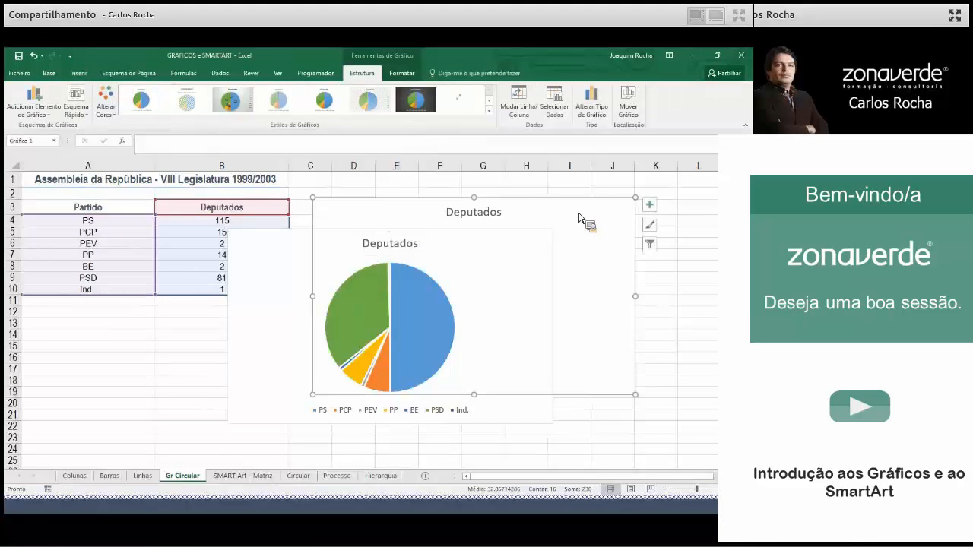
key("Delete")
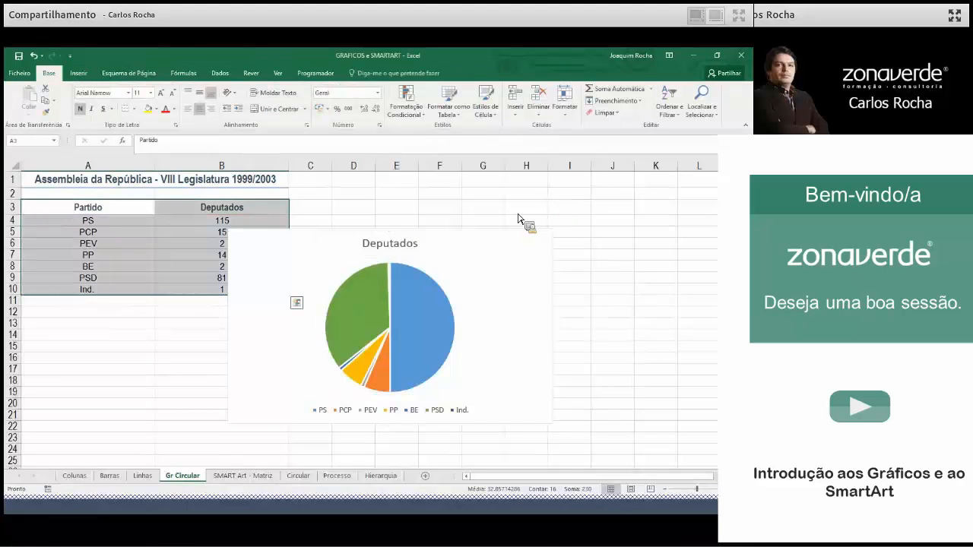
left_click(479, 234)
left_click_drag(465, 235, 555, 203)
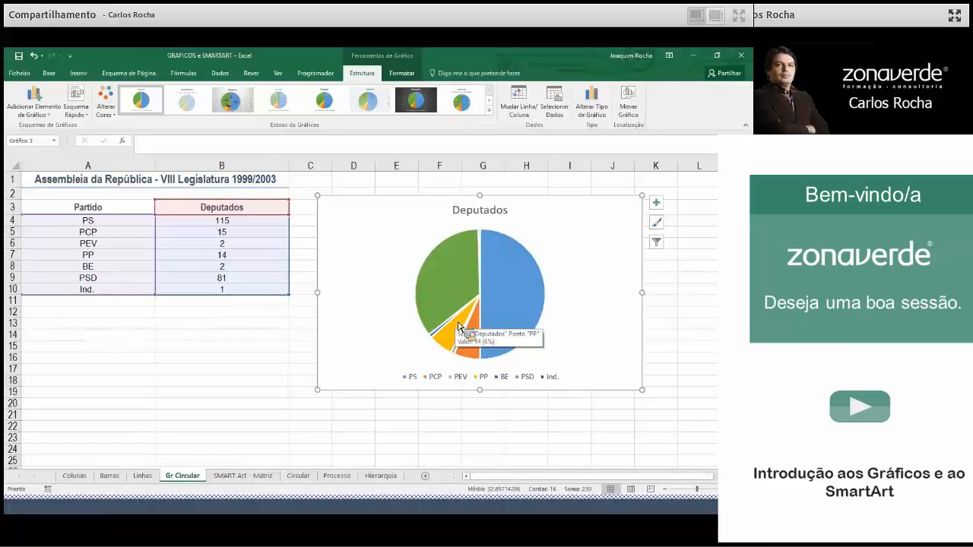
left_click_drag(459, 327, 532, 321)
left_click(668, 303)
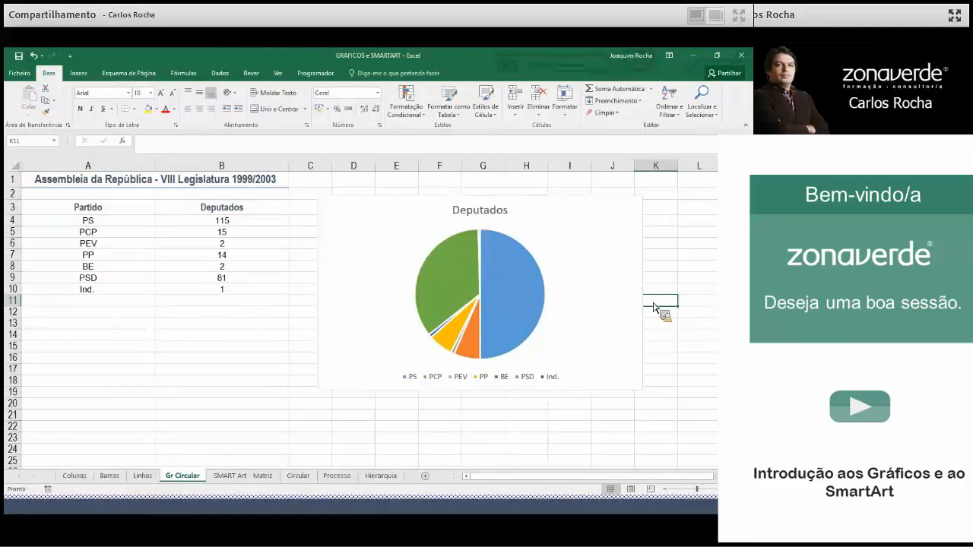
- Pull only the PP slice out of the Deputados pie
left_click(461, 329)
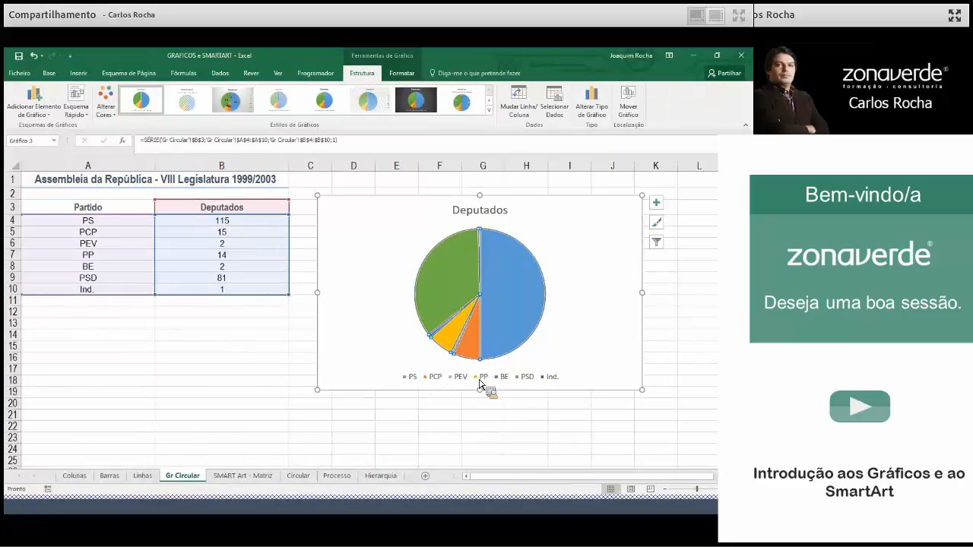
left_click(454, 345)
mouse_move(454, 344)
left_mouse_down()
mouse_move(479, 318)
mouse_move(435, 331)
mouse_move(458, 339)
mouse_move(450, 348)
left_mouse_up()
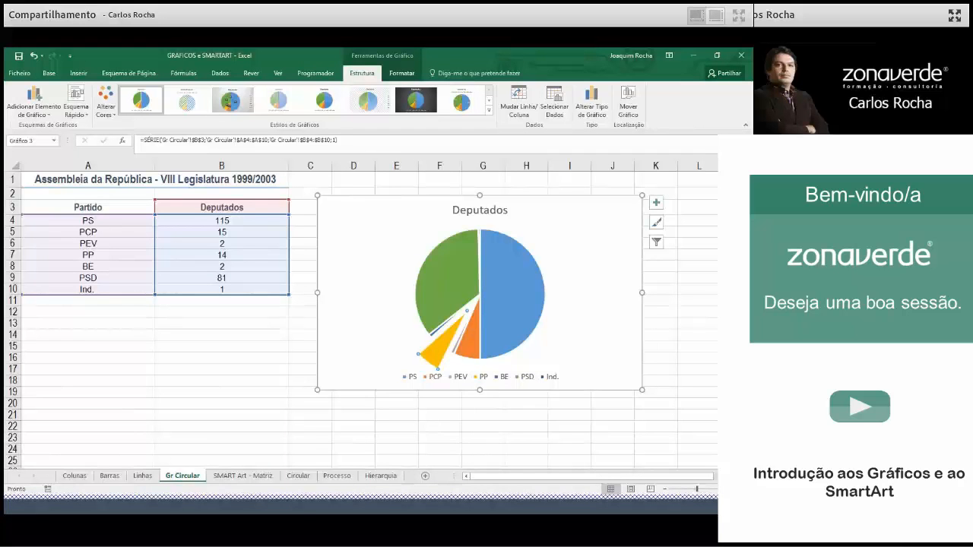
key("alt+Tab")
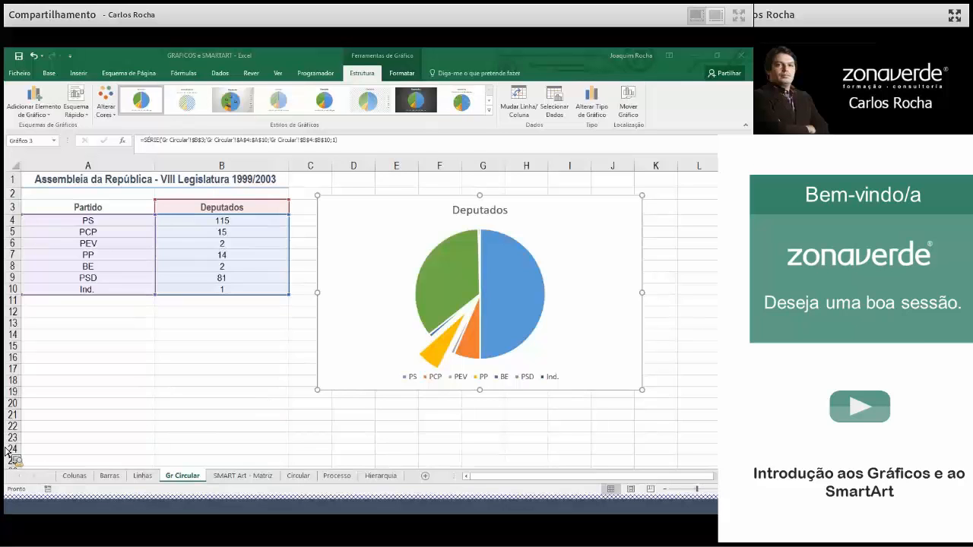
- Move the PP slice back against the other slices of the pie
left_click(441, 349)
left_click_drag(447, 346, 463, 333)
left_click(533, 437)
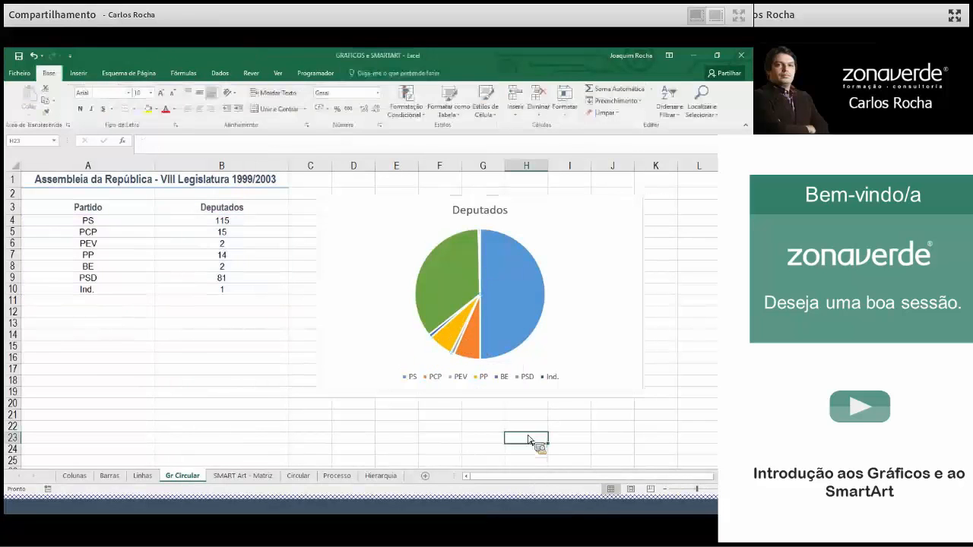
- Explode all slices of the Deputados pie outwards from its centre
left_click(525, 248)
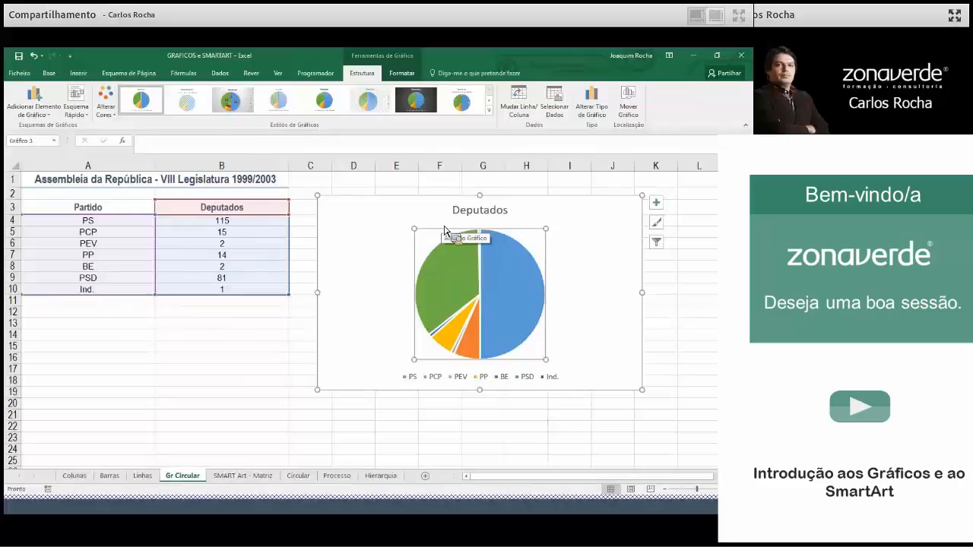
mouse_move(460, 275)
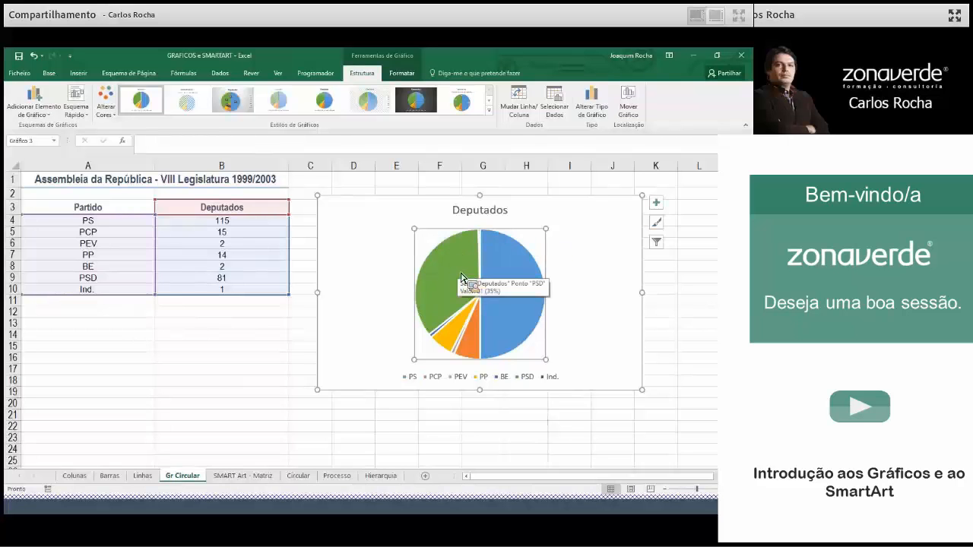
left_click(462, 279)
left_click_drag(456, 275, 448, 270)
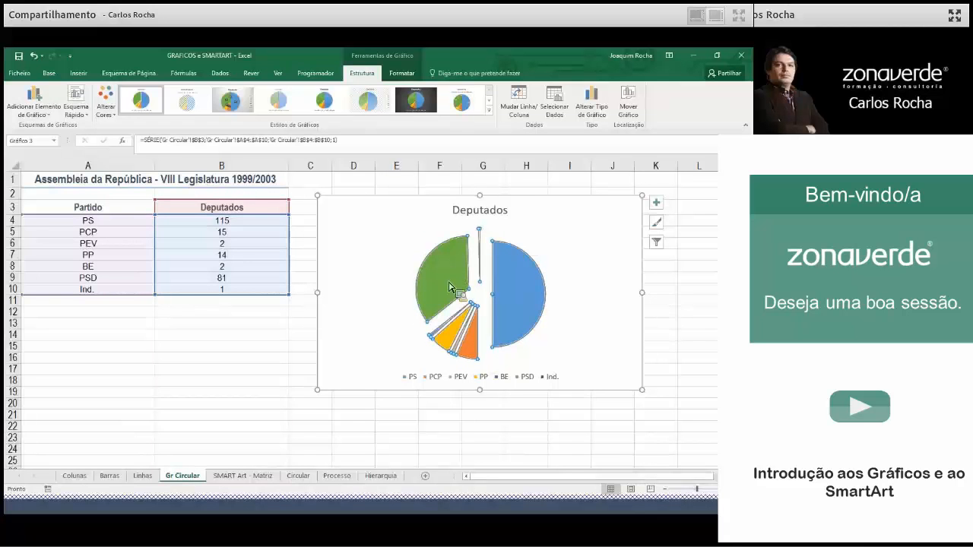
- Place the legend of the Deputados pie chart on its right side (Direita)
mouse_move(476, 332)
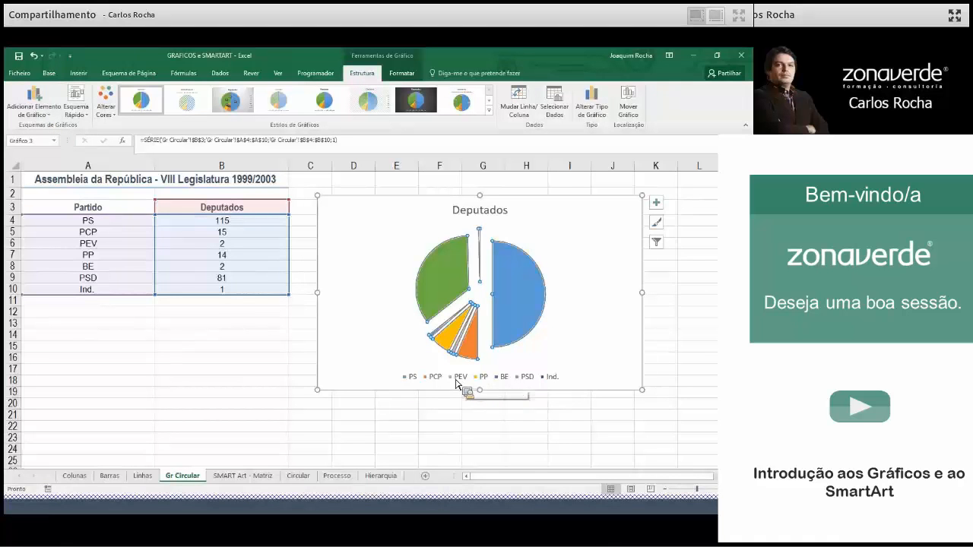
left_click(46, 113)
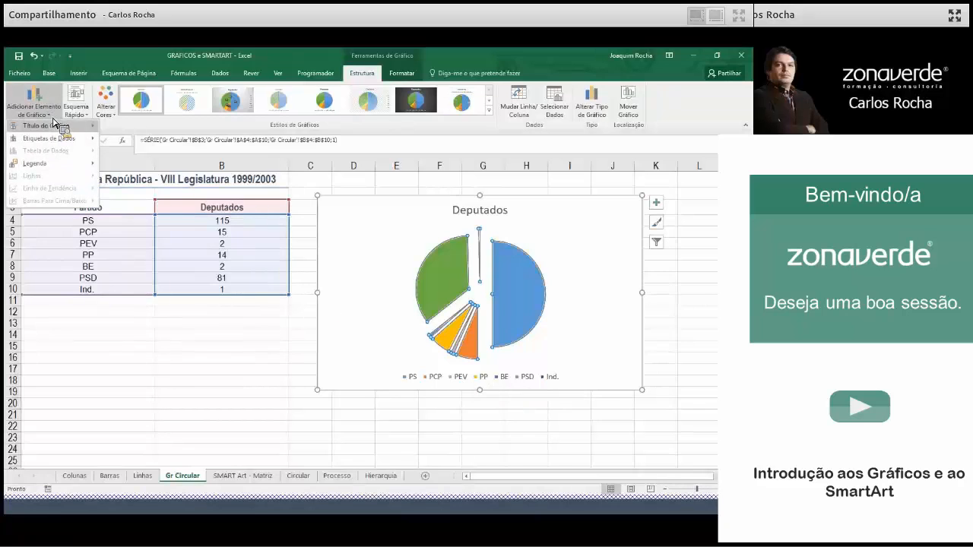
mouse_move(35, 166)
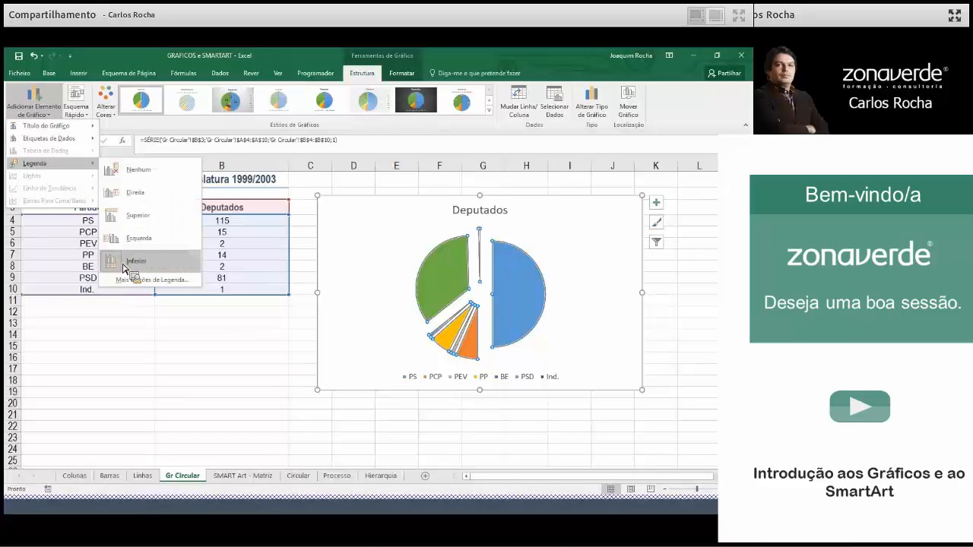
left_click(138, 199)
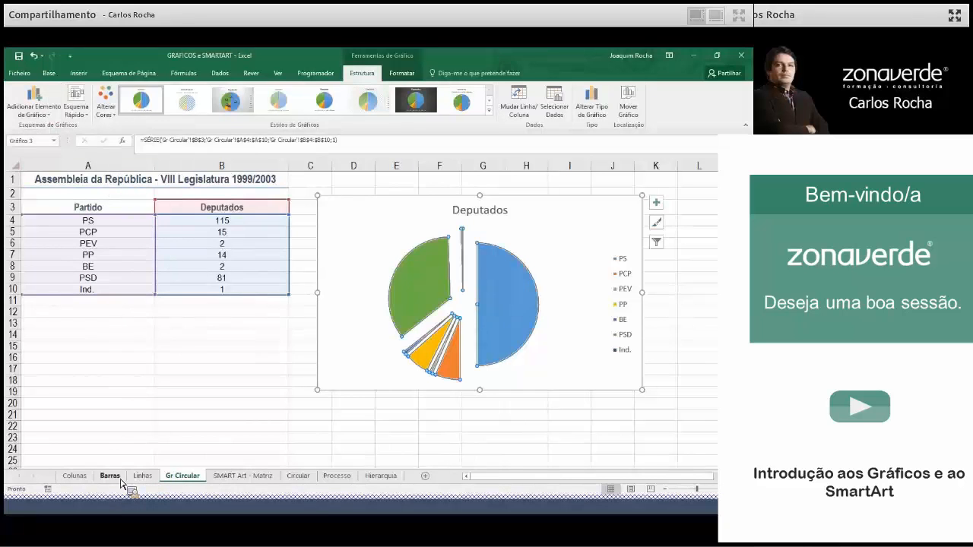
- Add a primary vertical axis title (Vertical Principal) to the column chart on the Colunas sheet
left_click(87, 478)
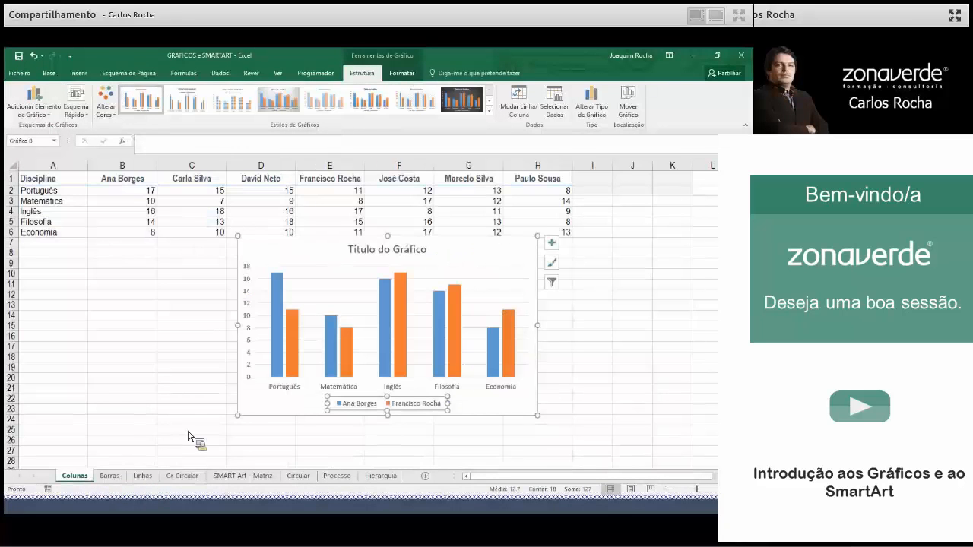
left_click(253, 315)
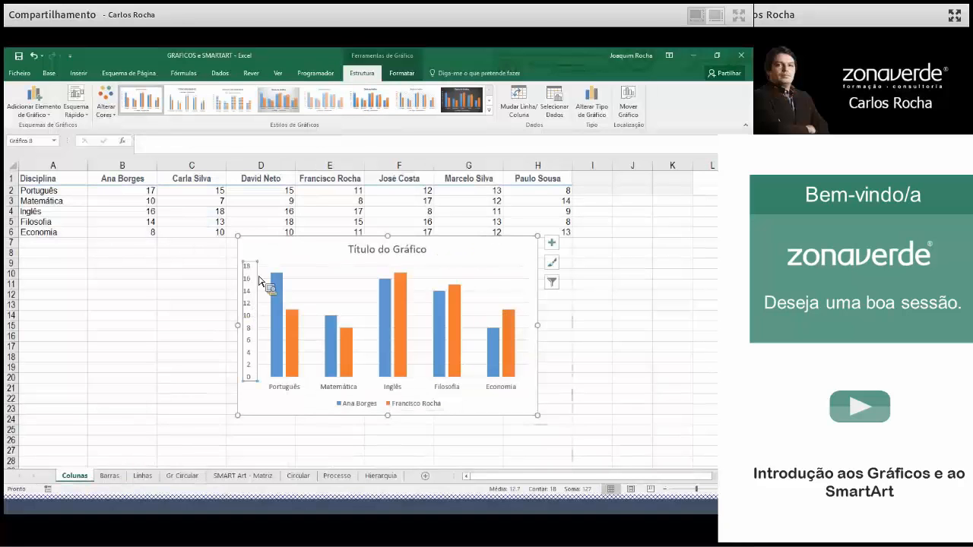
left_click(384, 399)
left_click(344, 389)
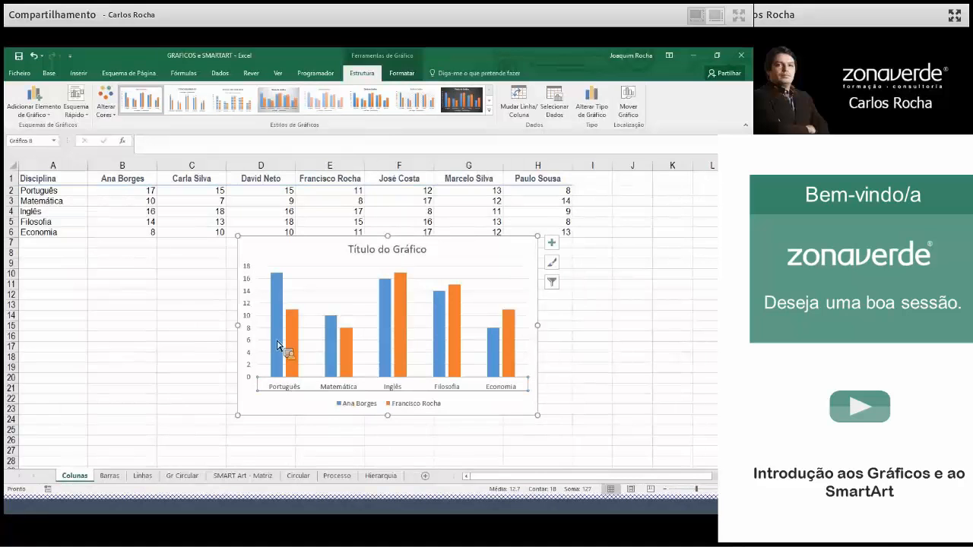
left_click(47, 120)
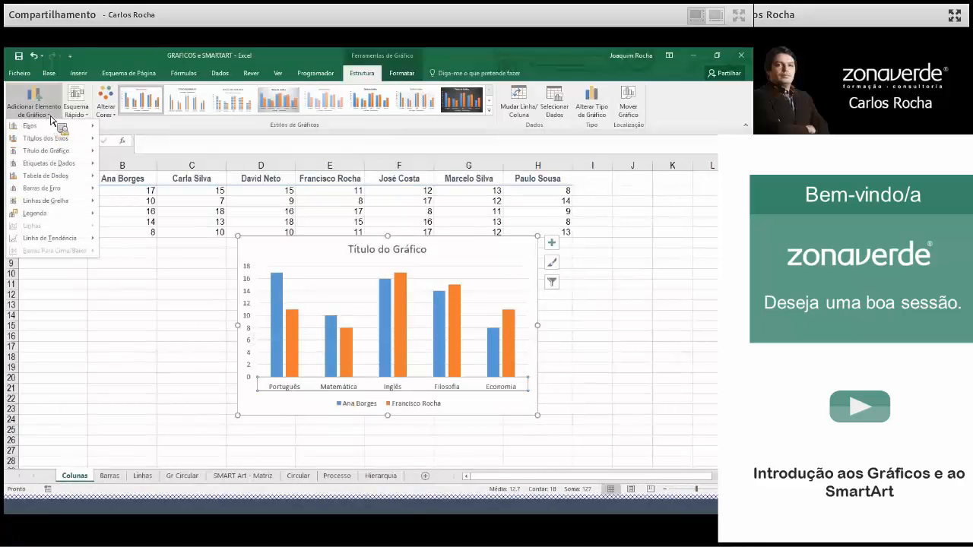
mouse_move(40, 142)
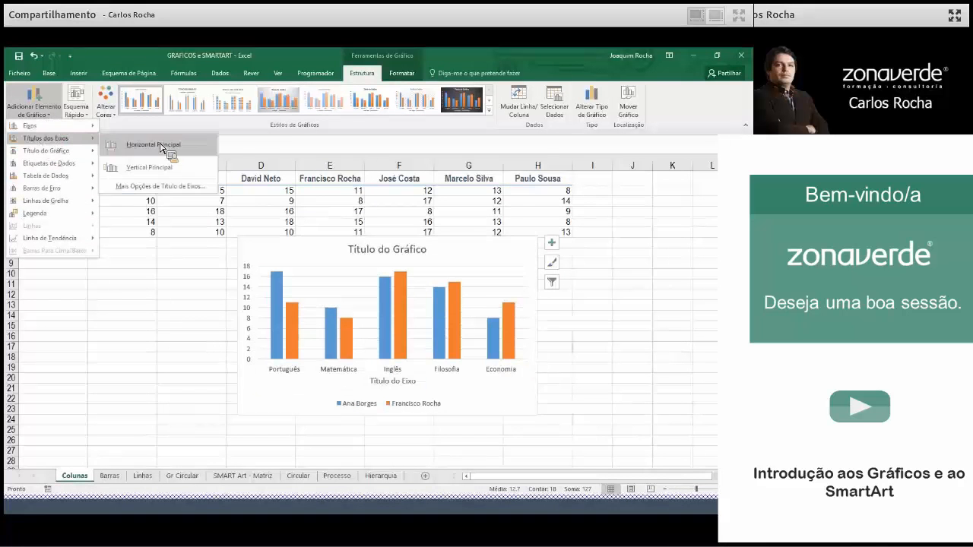
left_click(149, 167)
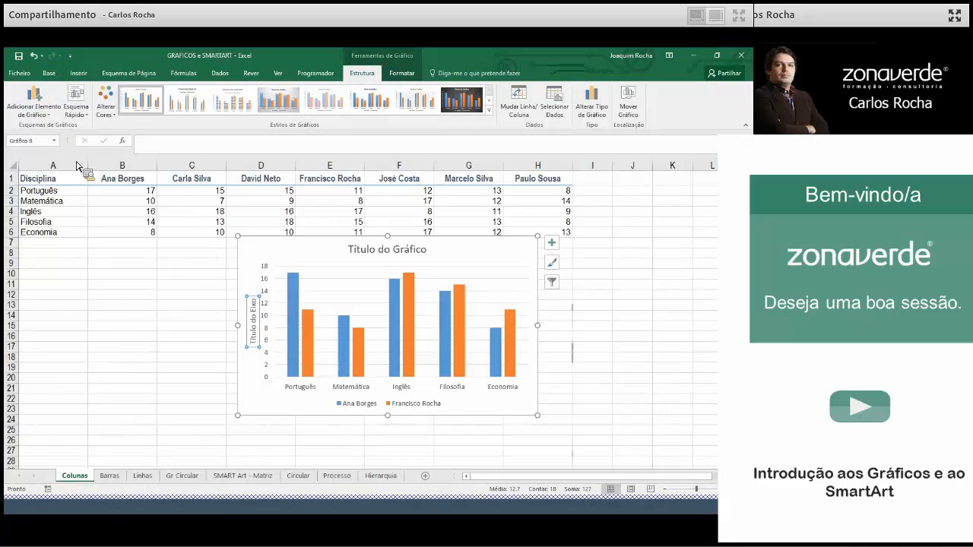
left_click(51, 115)
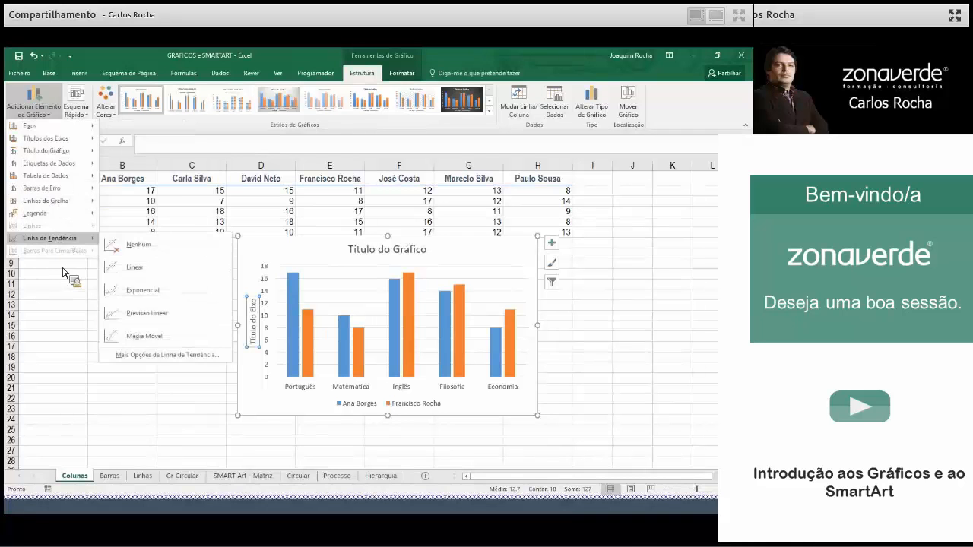
left_click(64, 271)
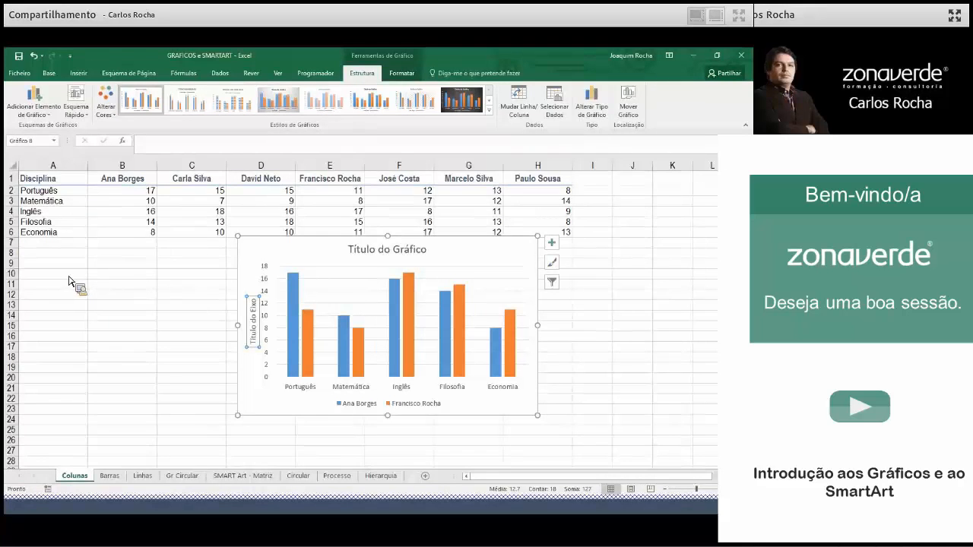
- Insert a Matriz Com Título SmartArt graphic from the Matriz category on the SMART Art - Matriz sheet
left_click(234, 477)
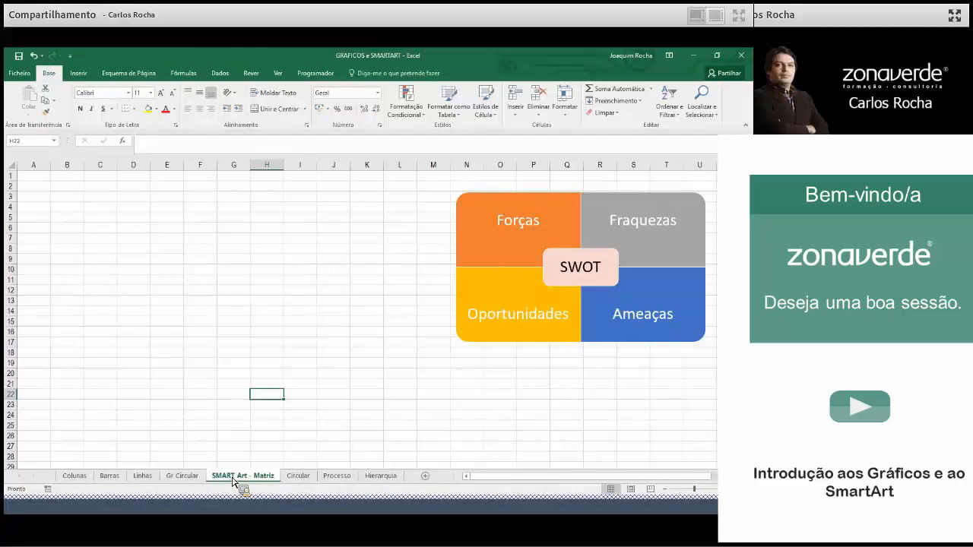
left_click_drag(233, 481, 529, 381)
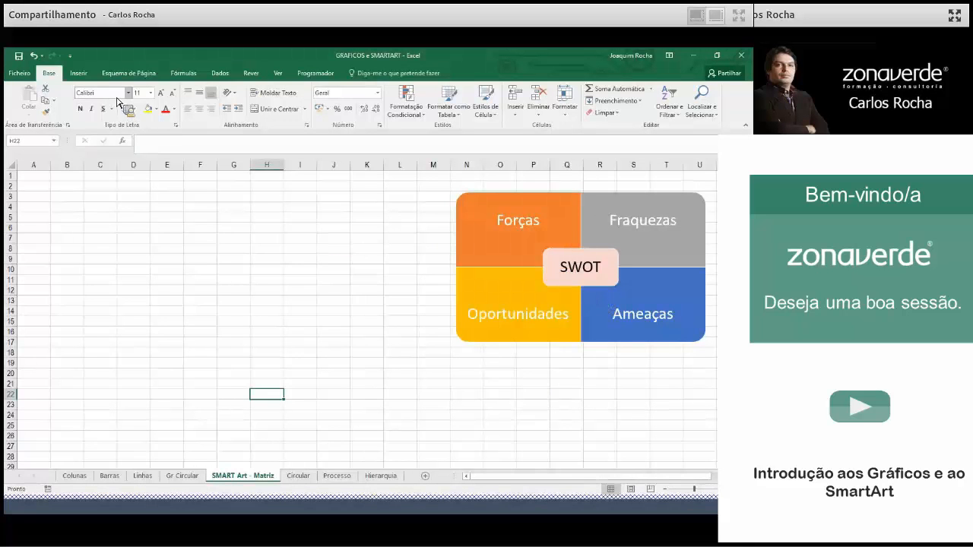
left_click(77, 76)
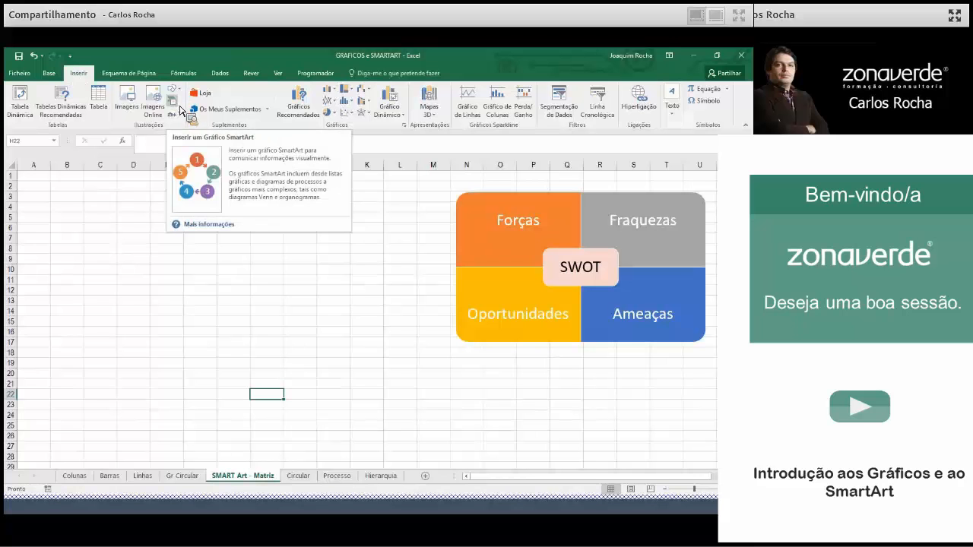
left_click(180, 109)
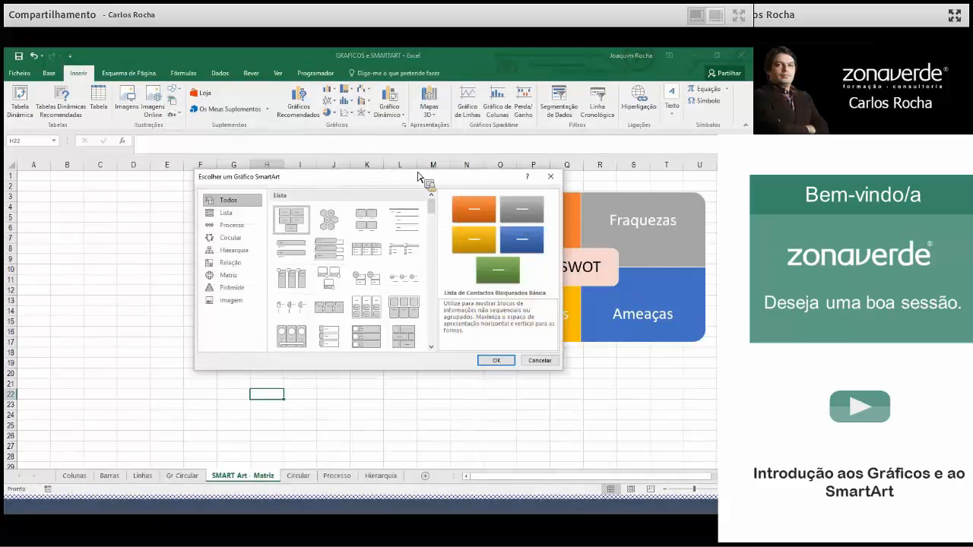
left_click(229, 278)
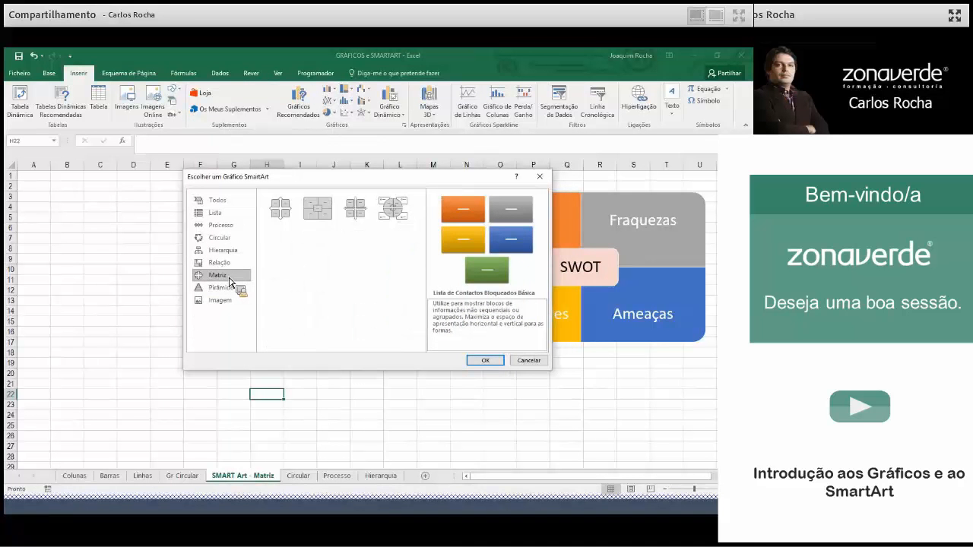
left_click_drag(441, 178, 333, 182)
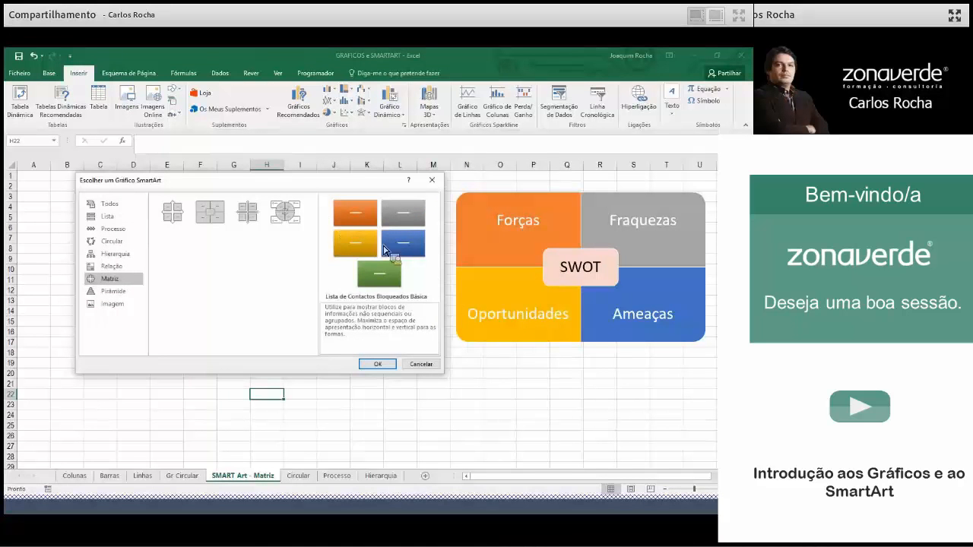
left_click(206, 218)
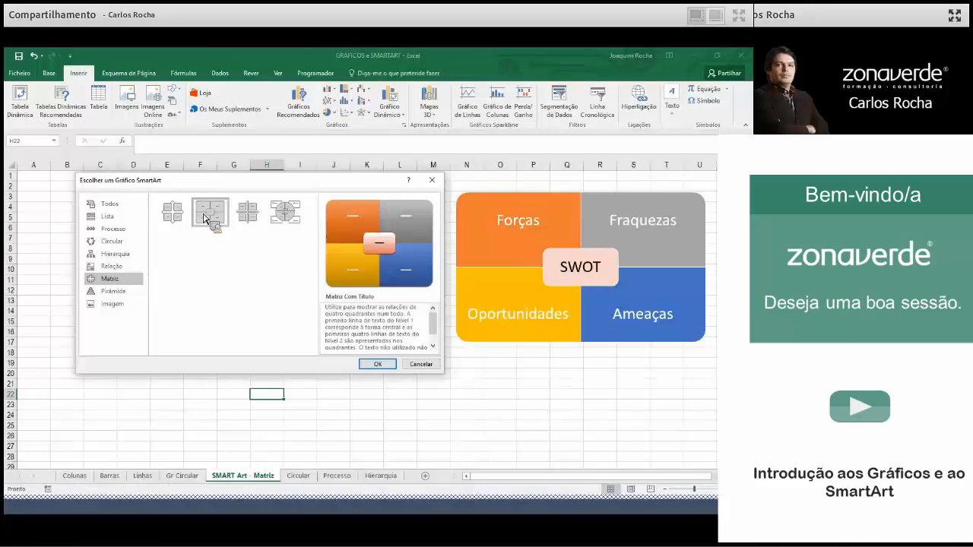
left_click(384, 366)
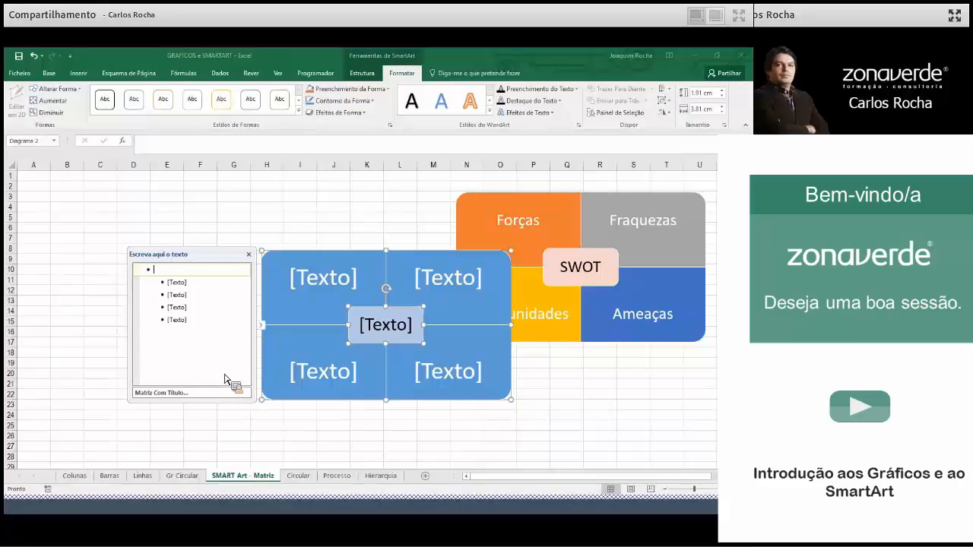
- Enter "Swot" in the centre of the new matrix and "Forças" and "Fraquezas" in its two upper quadrants
type("Sw")
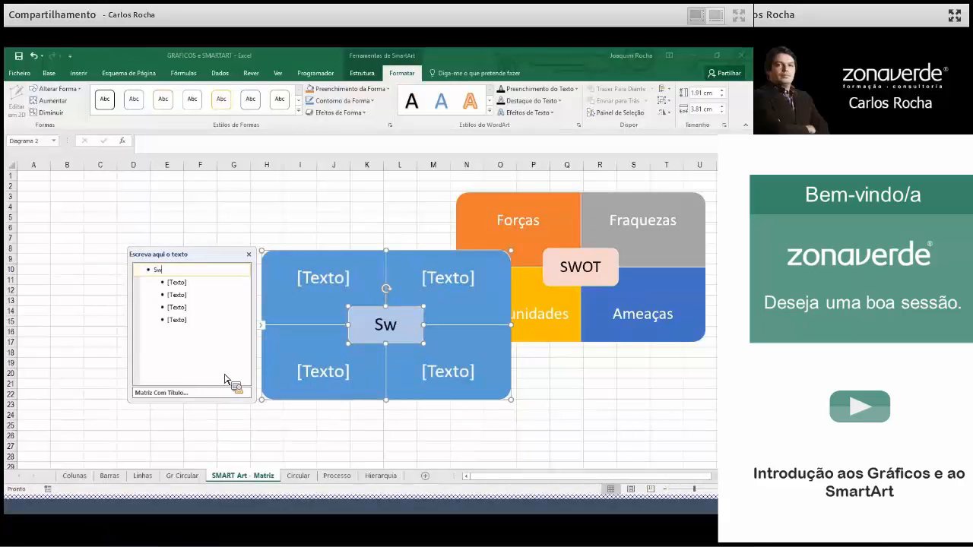
type("ot")
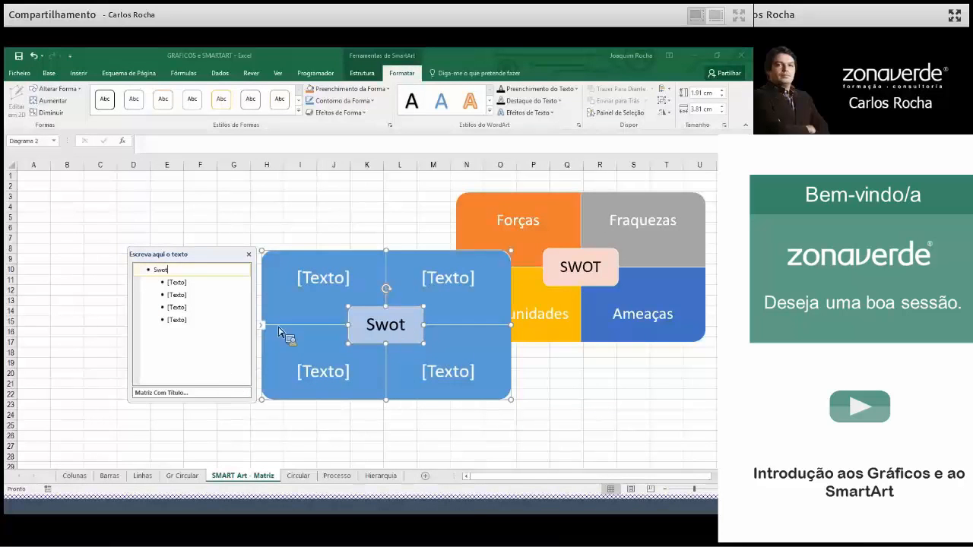
left_click(333, 281)
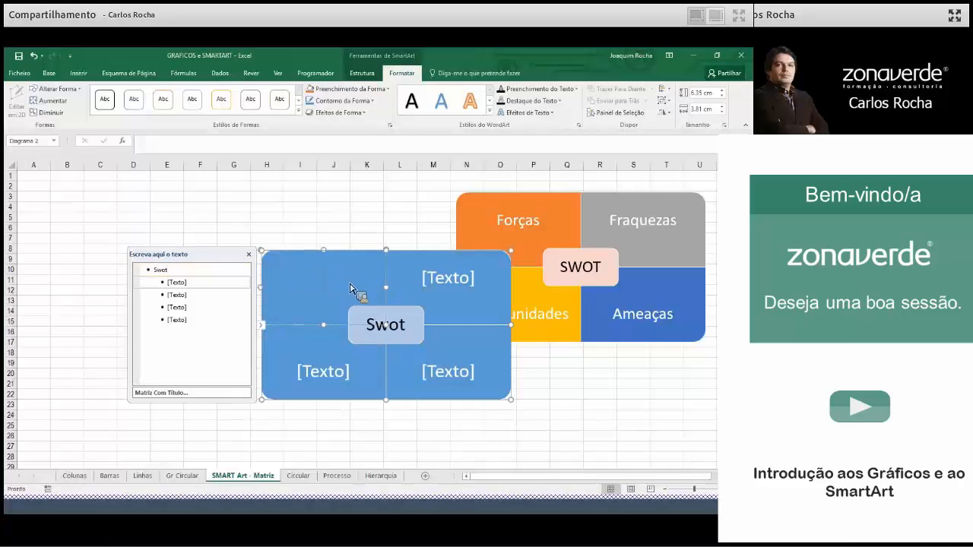
type("Forças")
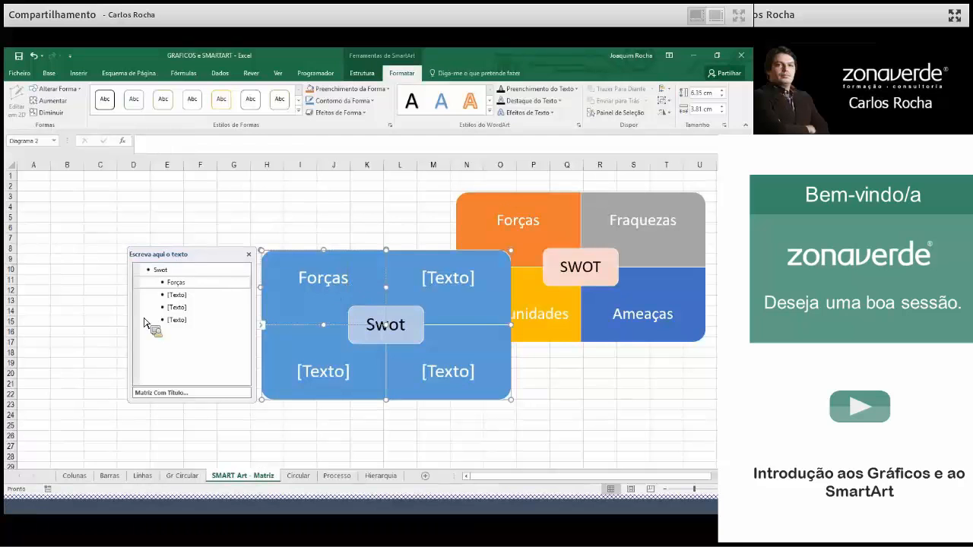
left_click_drag(231, 287, 449, 286)
type("Fraquezas")
- Enter "Oportunidades" and "Ameaças" in the two lower quadrants of the new matrix
left_click(187, 309)
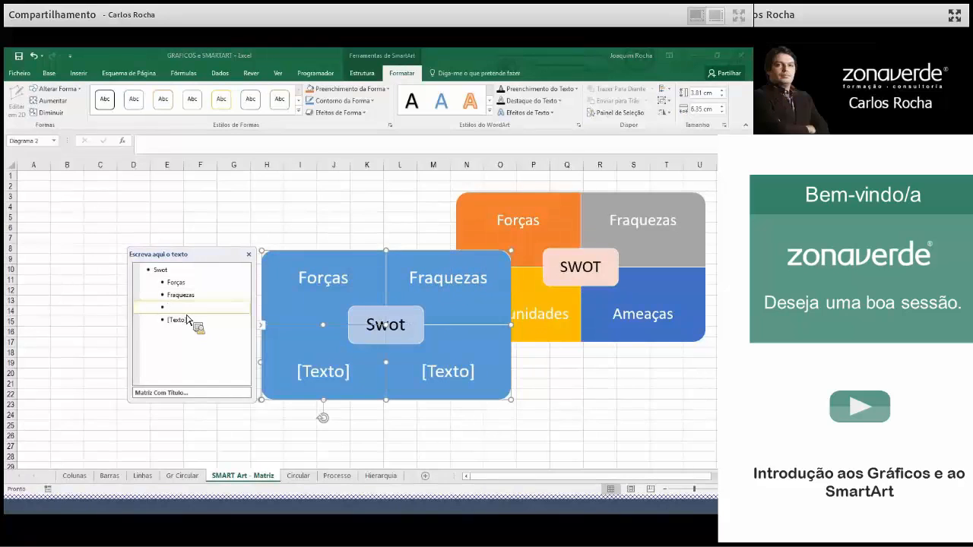
type("Oportunidaeds")
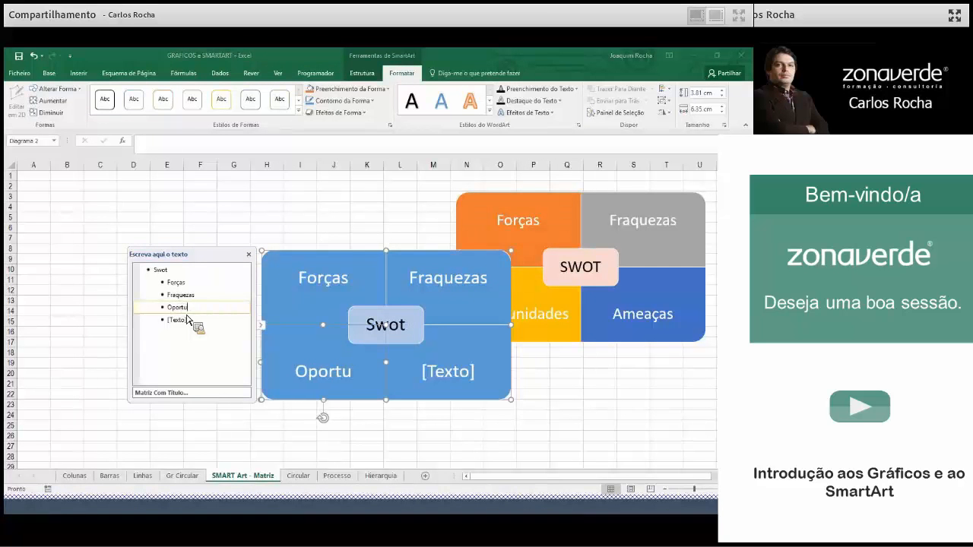
key("BackSpace")
key("BackSpace")
key("BackSpace")
key("BackSpace")
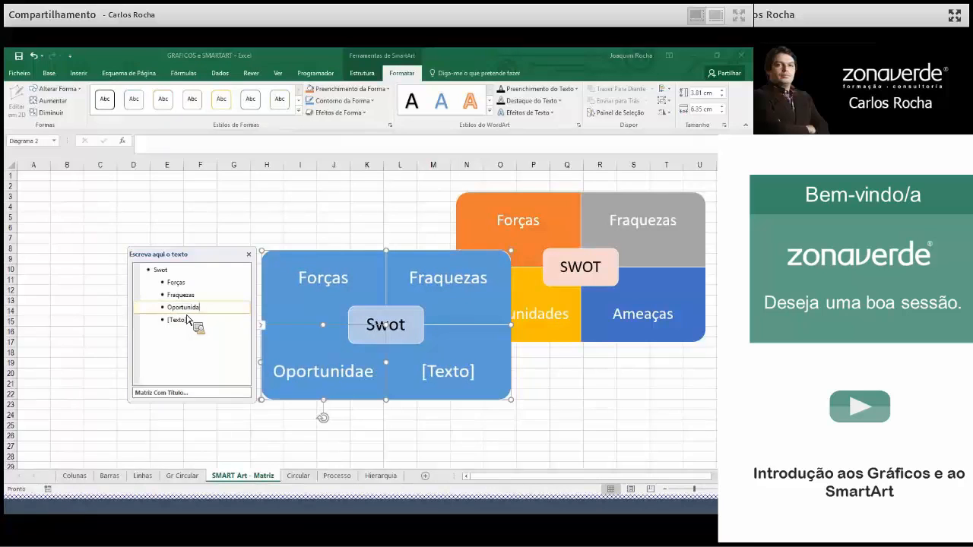
type("ades")
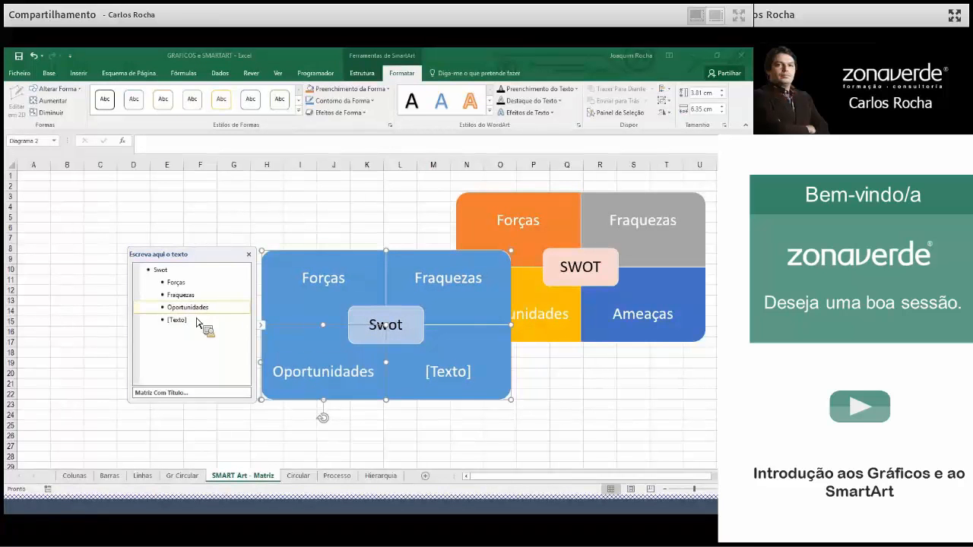
left_click(456, 380)
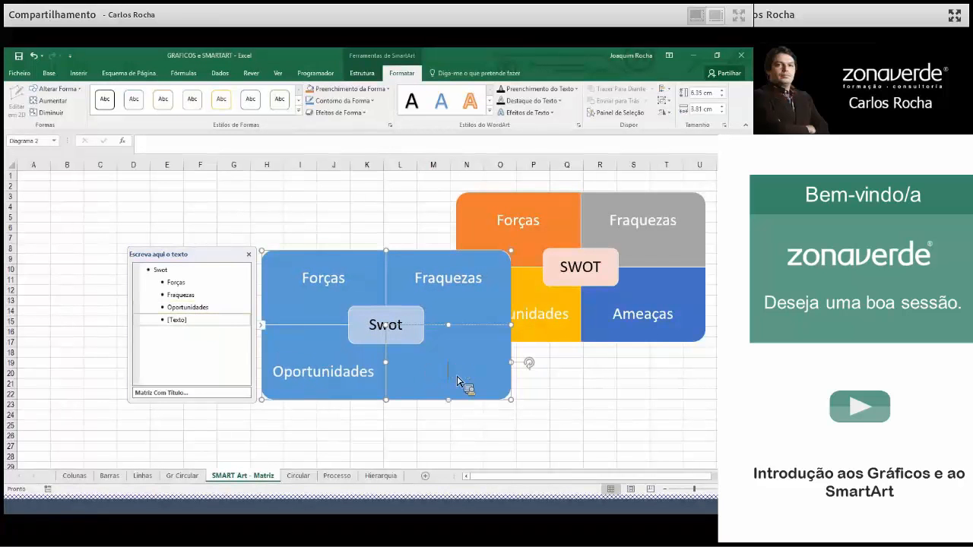
type("Ameaças")
- Move the new Swot matrix up and left so it sits beside the existing SWOT diagram without overlapping it
left_click(642, 392)
left_click(374, 250)
left_click(373, 264)
left_click_drag(373, 264, 310, 203)
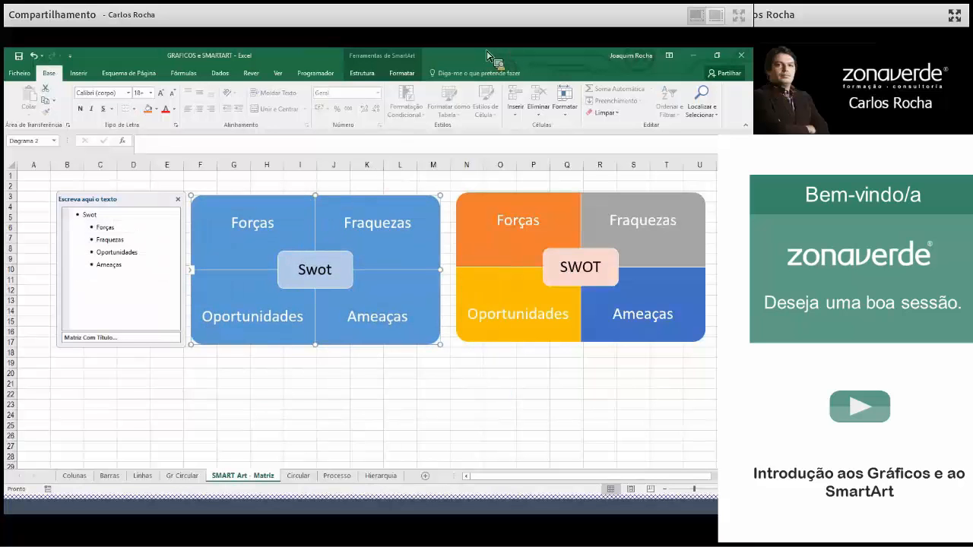
- Recolour the new Swot matrix with the first Colorido colour scheme and apply the first 3D SmartArt style
left_click(373, 61)
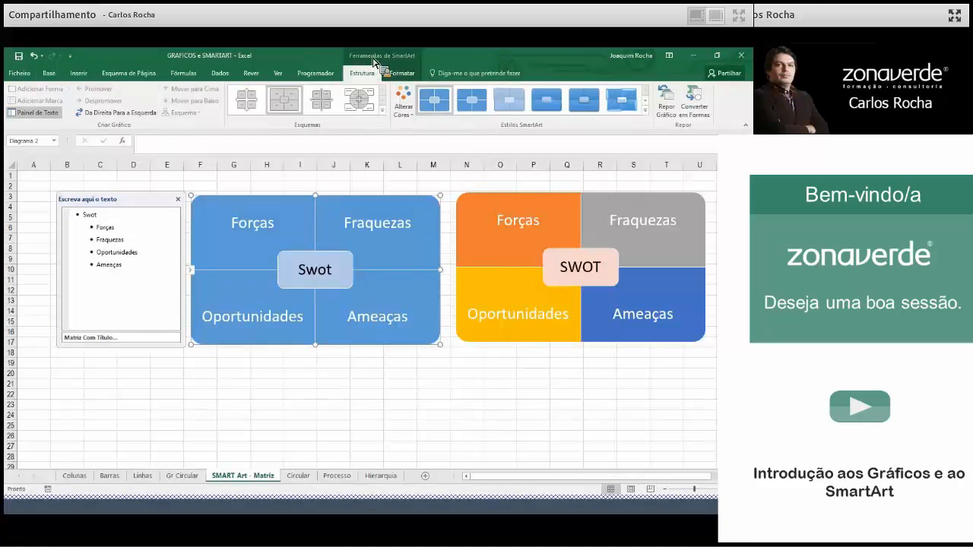
left_click(409, 106)
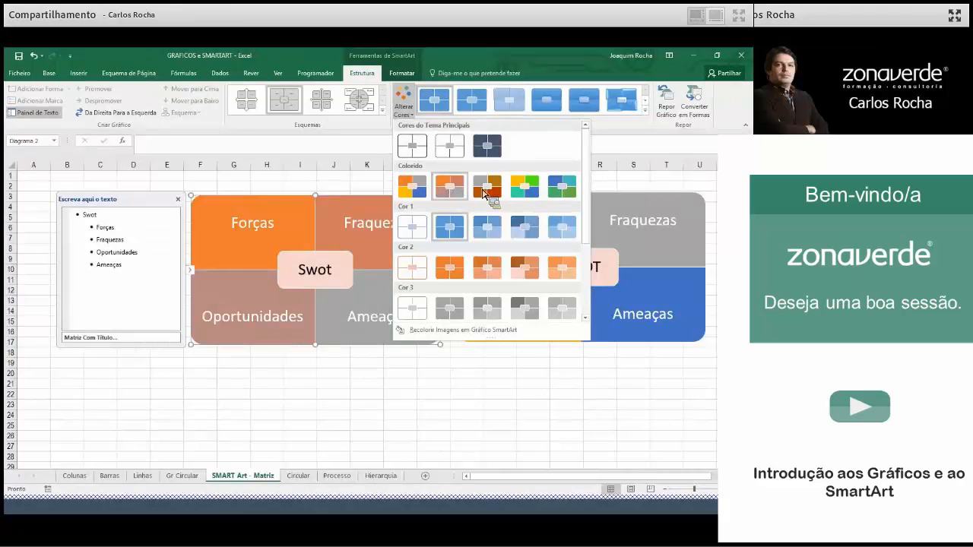
left_click(412, 186)
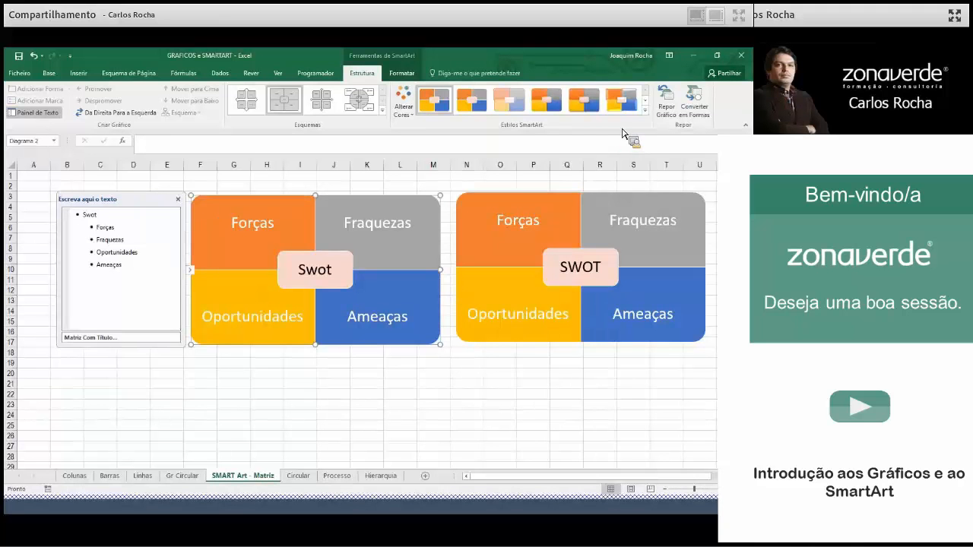
left_click(644, 112)
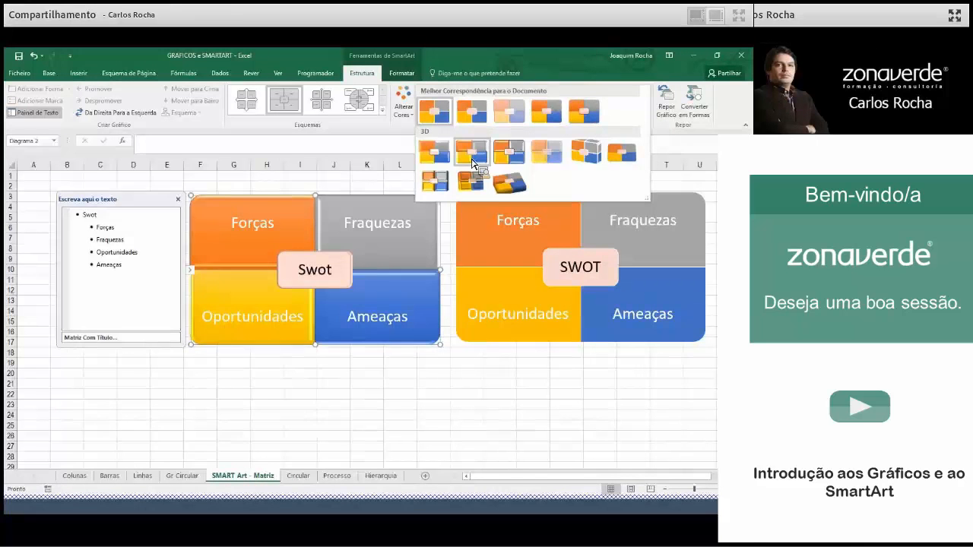
left_click(449, 165)
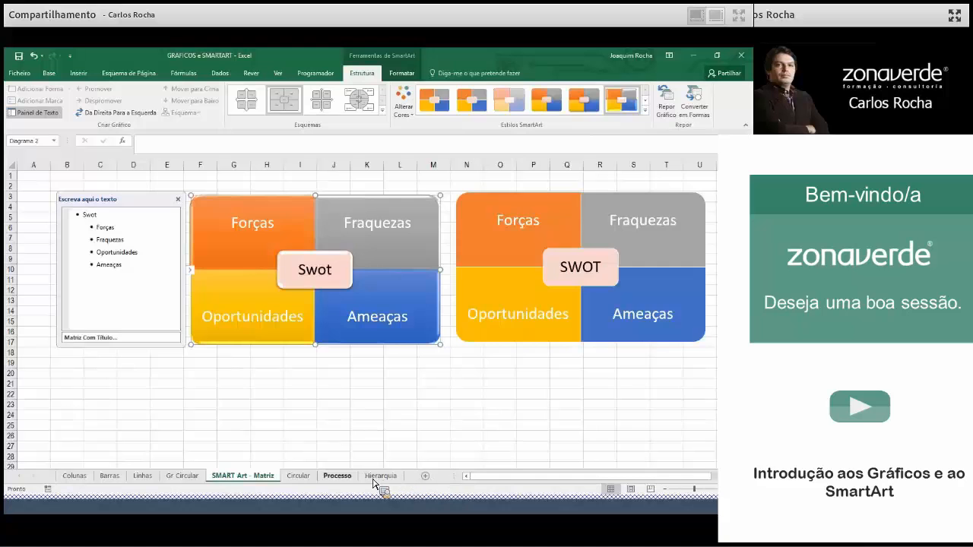
- On the Circular sheet, choose the Radial Divergente layout from the Circular category for a new SmartArt graphic
left_click(311, 479)
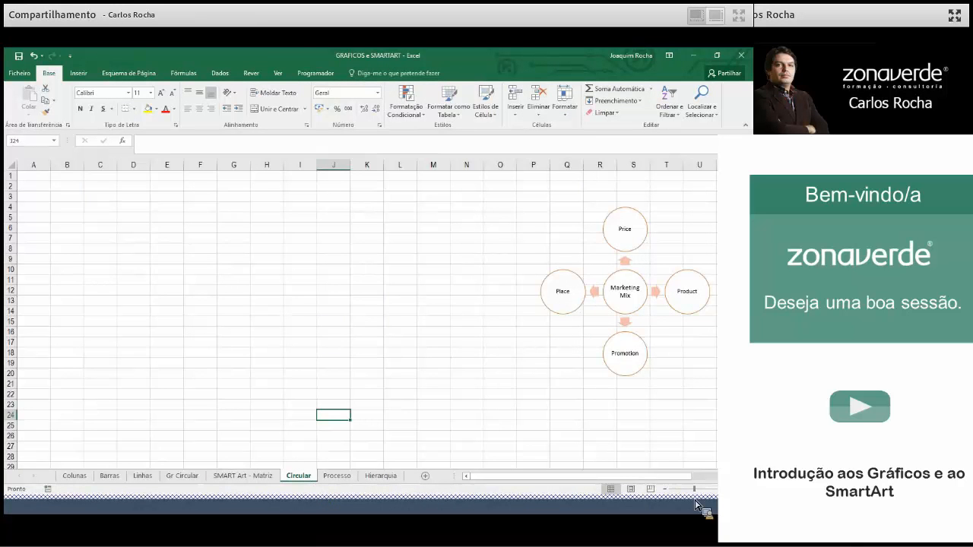
left_click(724, 489)
left_click_drag(665, 478, 697, 478)
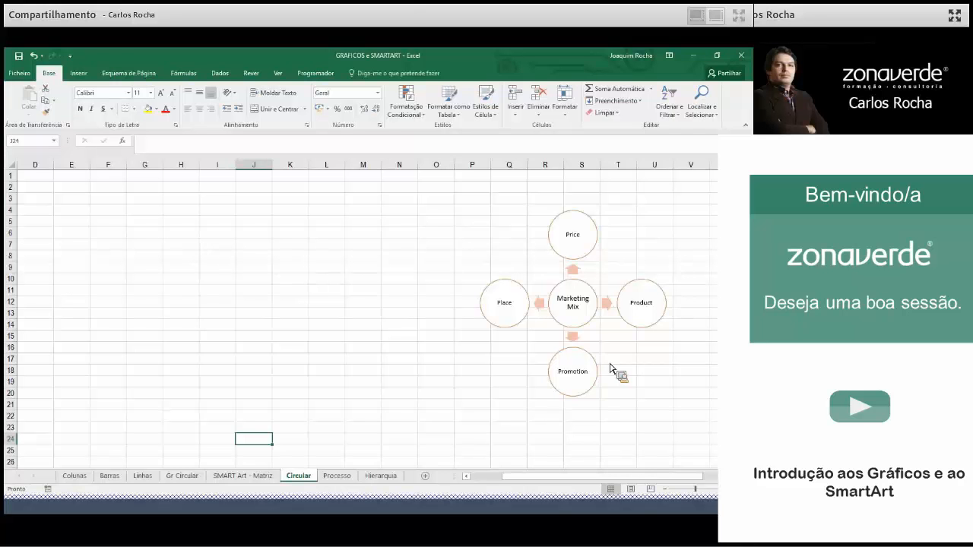
left_click(79, 76)
left_click(173, 102)
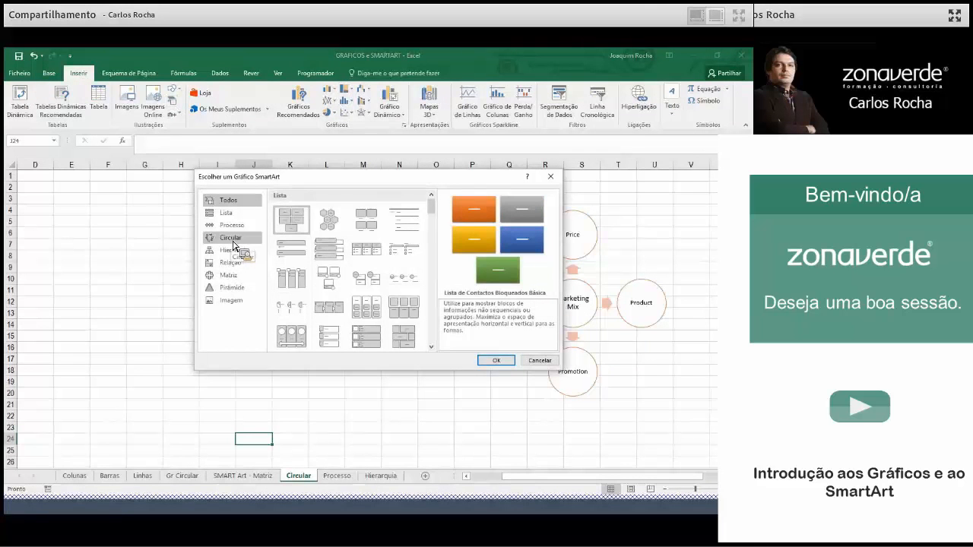
left_click(233, 245)
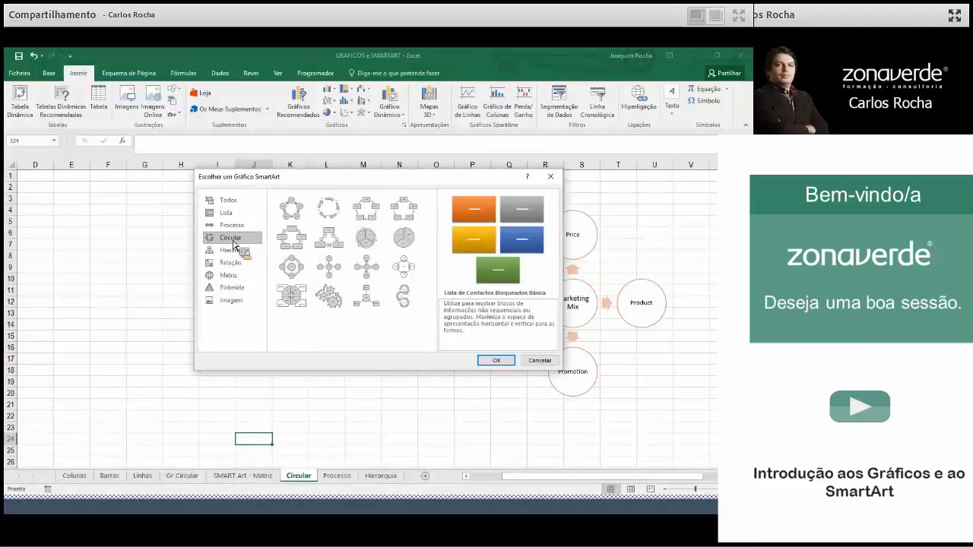
left_click(325, 274)
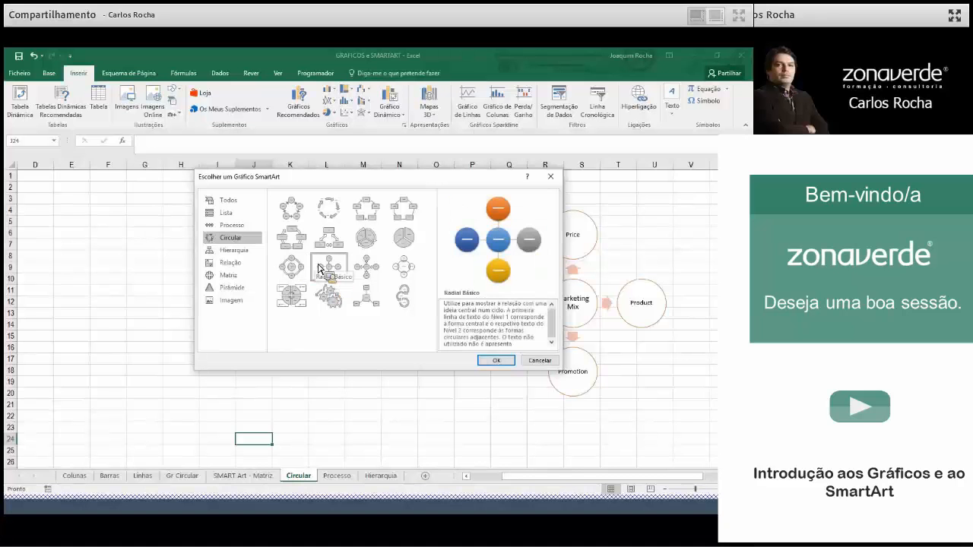
left_click(364, 271)
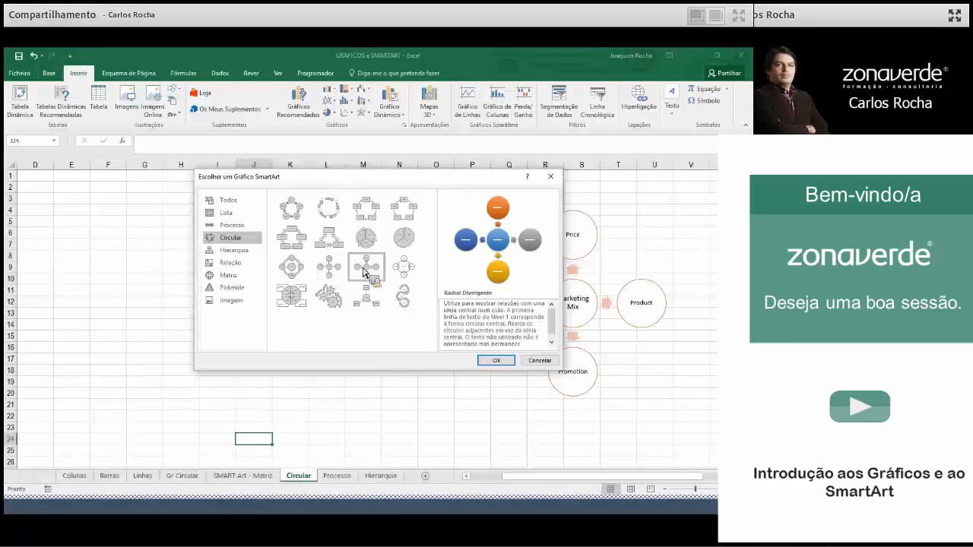
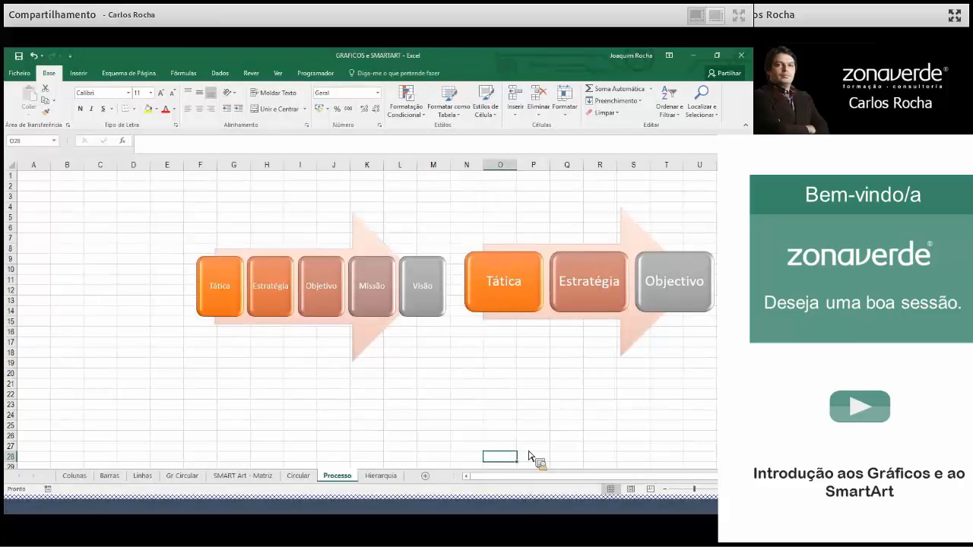
- Change the layout of the five-block Tática to Visão diagram on the Processo sheet to Processo Decrescente
left_click(354, 266)
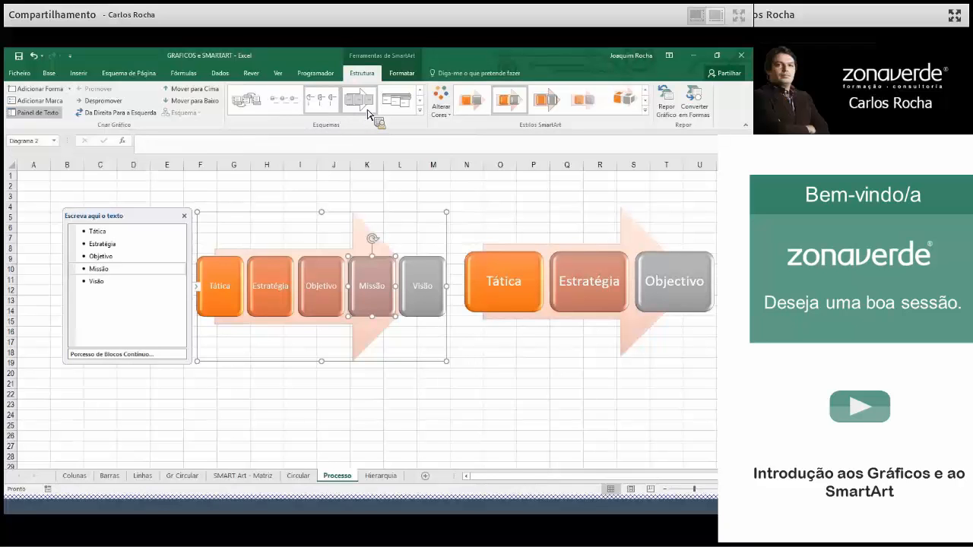
left_click(419, 111)
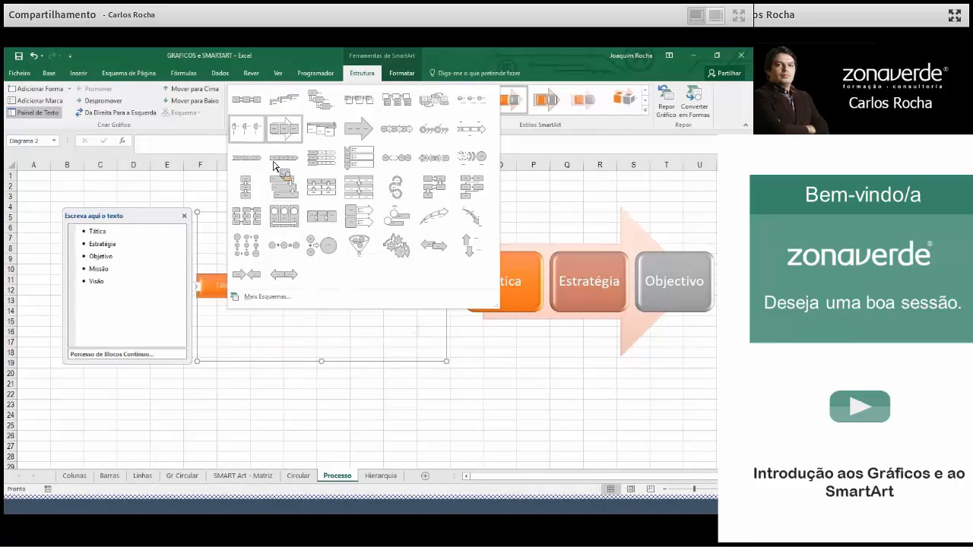
left_click(318, 112)
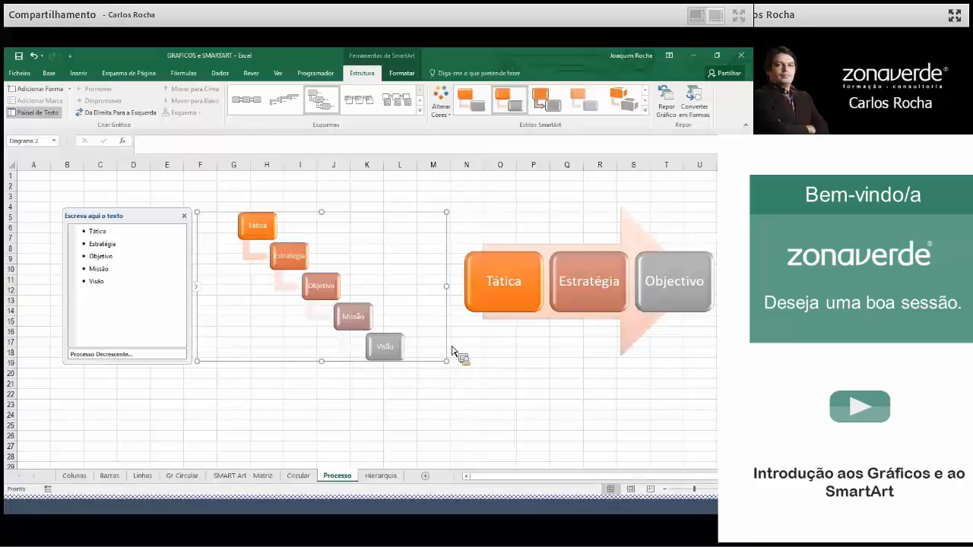
- On the Hierarquia sheet, insert an Organograma Com Nome e Título SmartArt graphic from the Hierarquia category
left_click(434, 397)
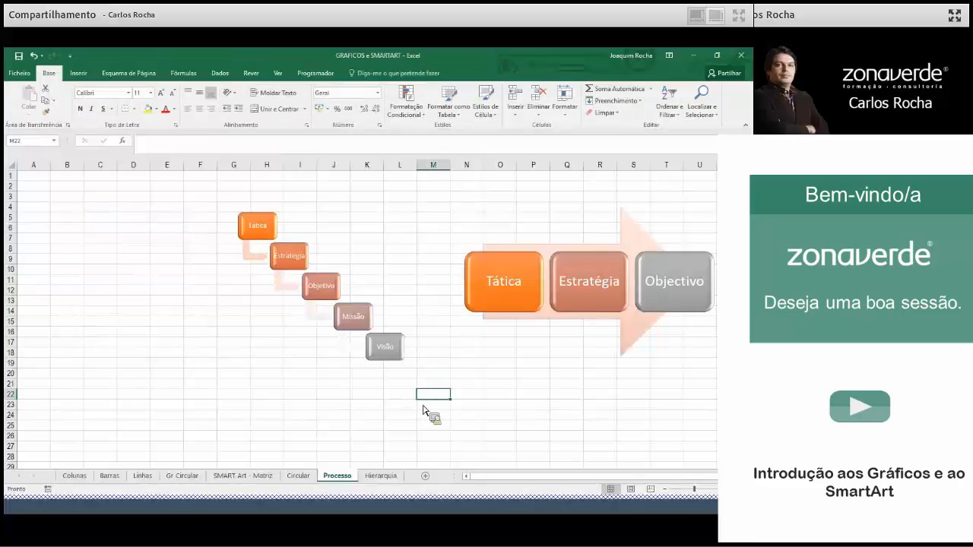
left_click(389, 476)
scroll(394, 460, "down", 1)
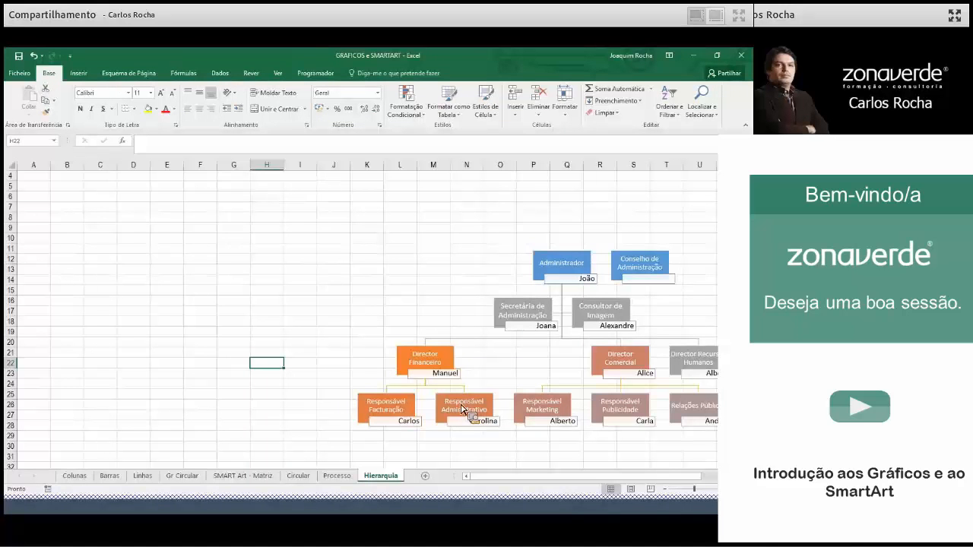
left_click(79, 74)
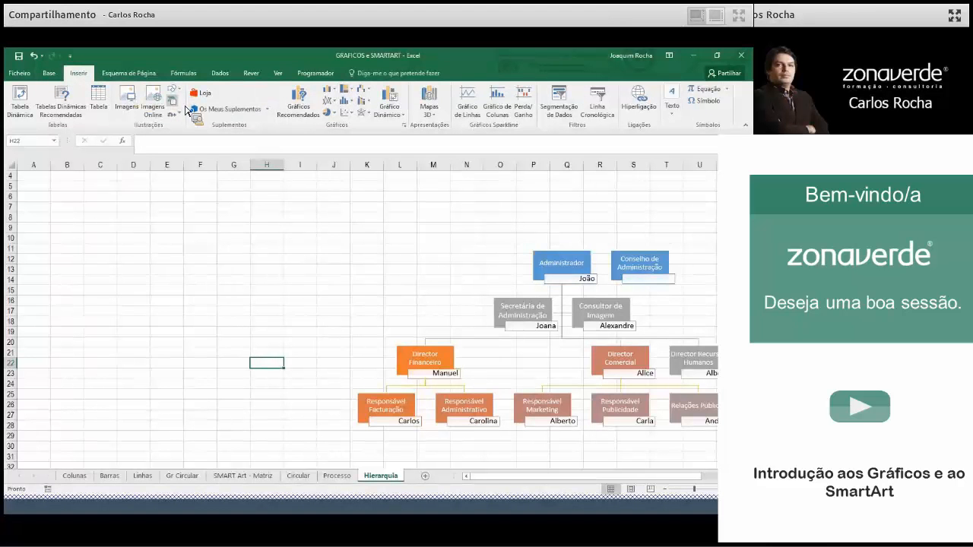
left_click(173, 101)
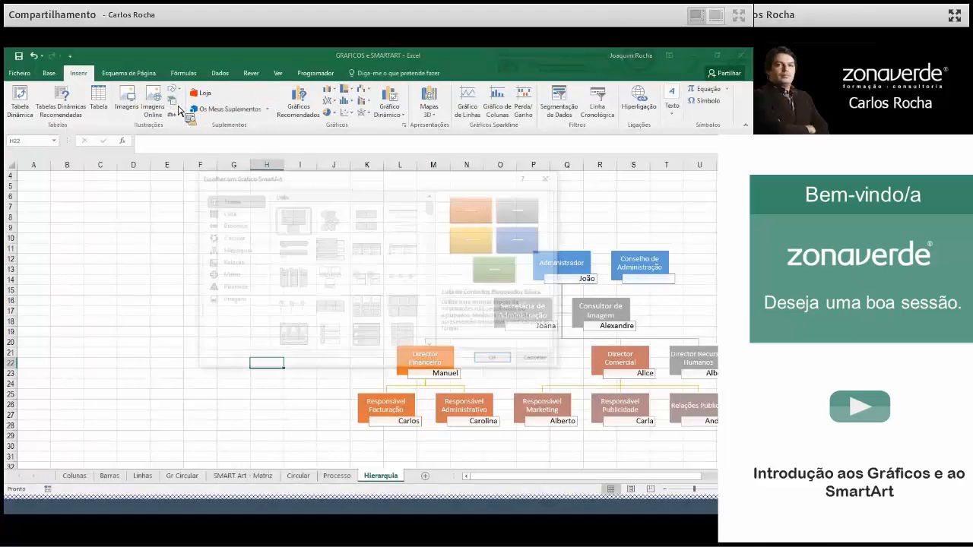
left_click(234, 251)
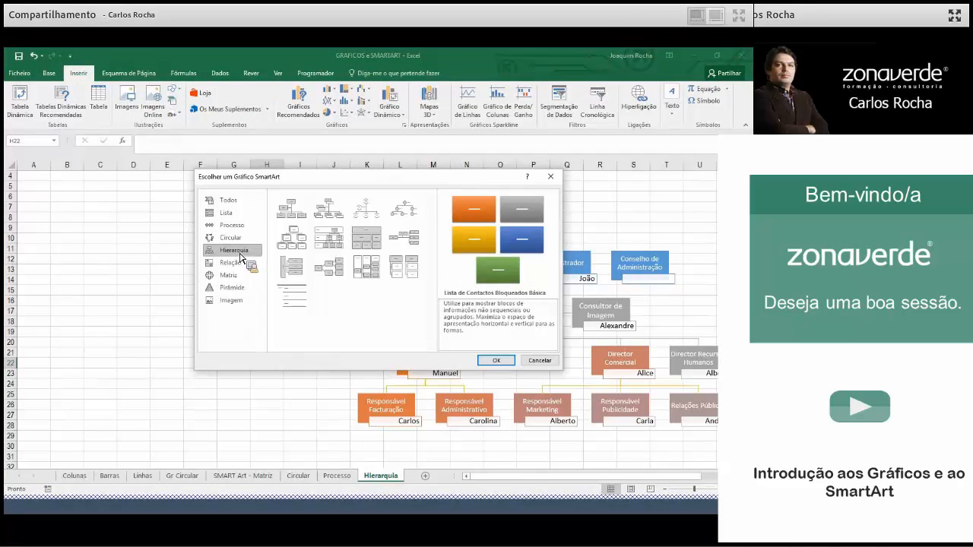
left_click(337, 219)
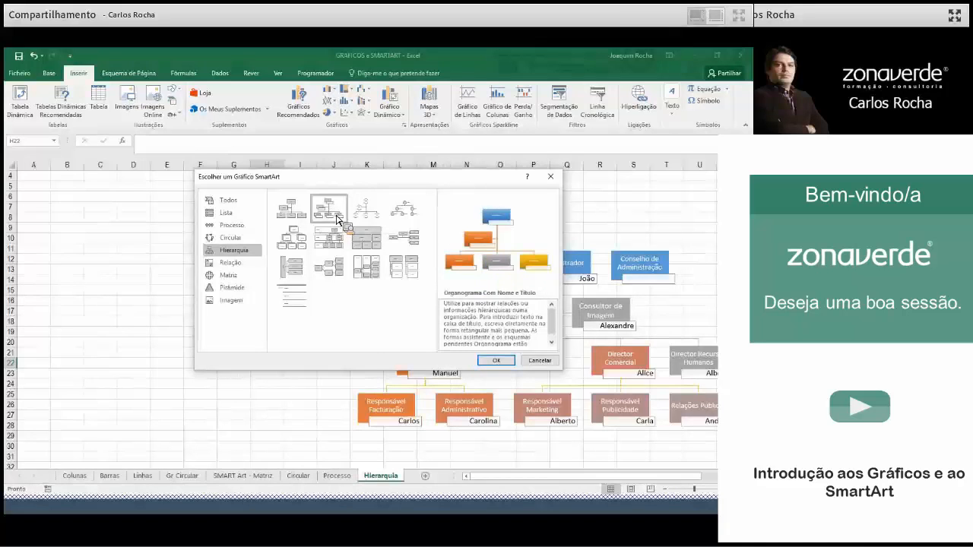
left_click(497, 361)
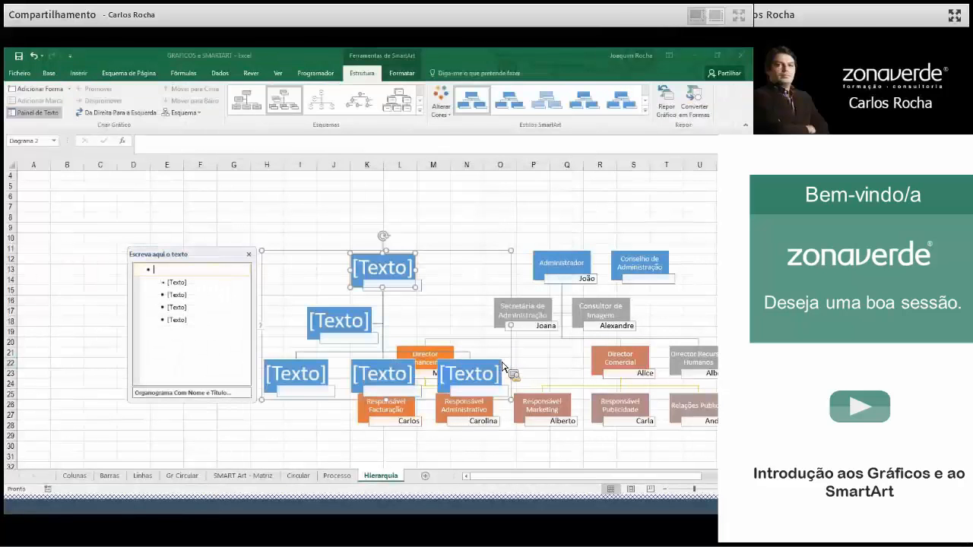
- Move the new organisation chart up and left into the empty cells, clear of the existing chart
left_click(284, 255)
left_click_drag(284, 256, 149, 206)
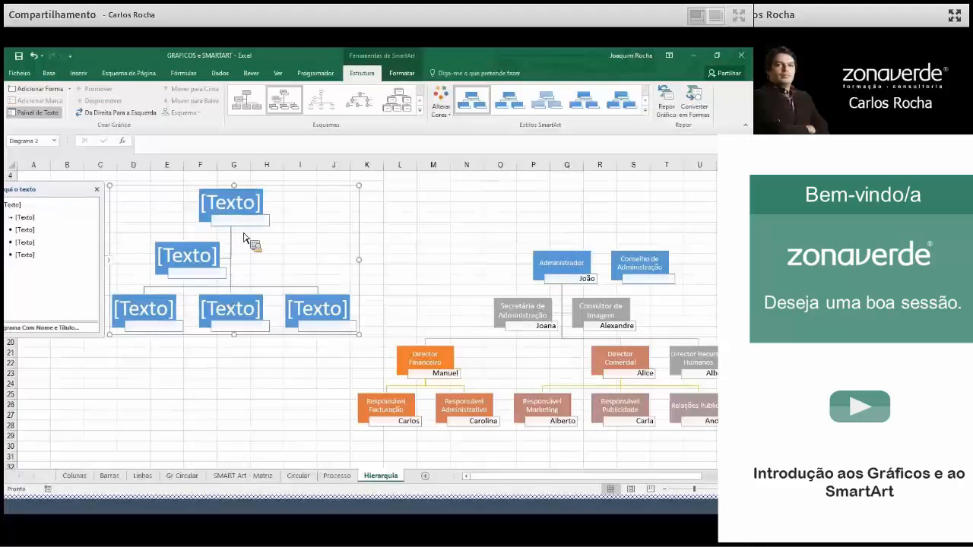
left_click(273, 389)
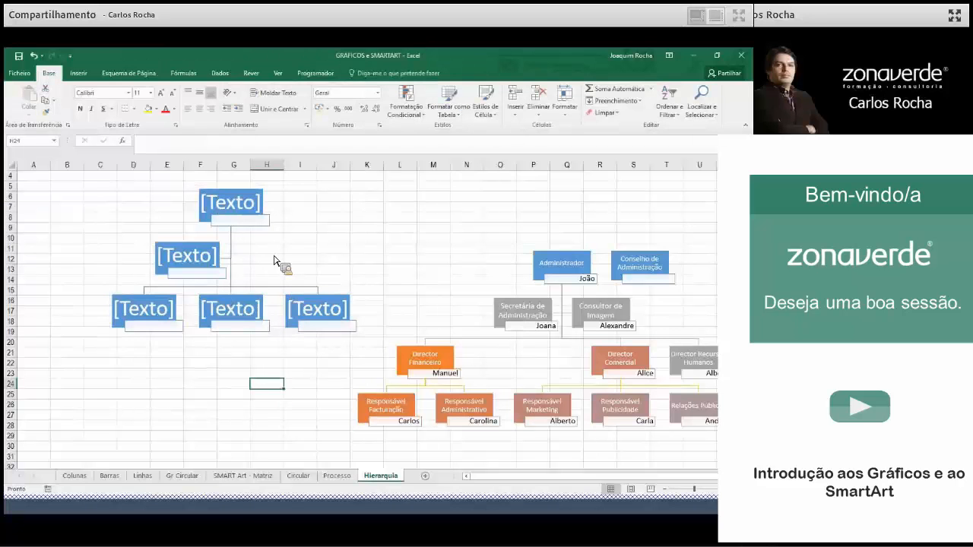
- Try adding a shape before the top box of the new organisation chart
left_click(264, 216)
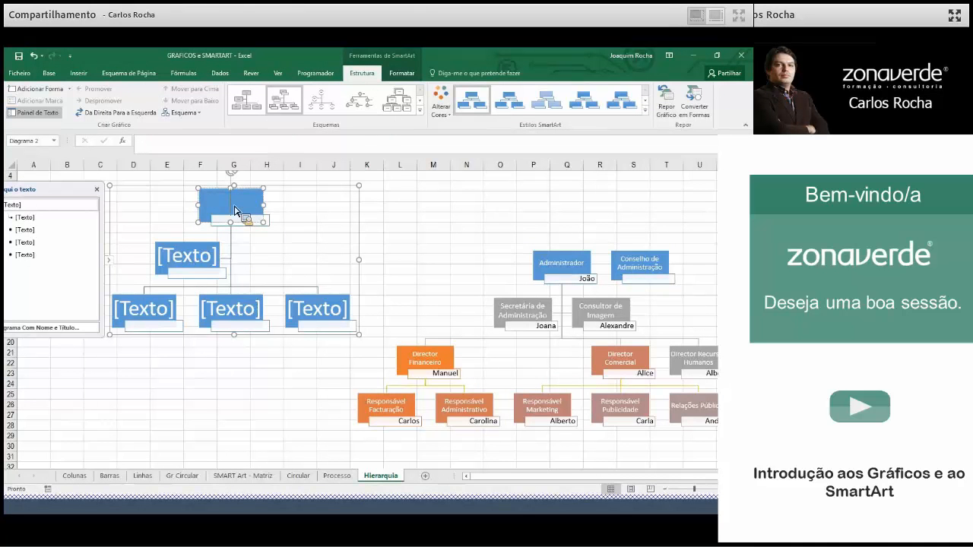
left_click(70, 90)
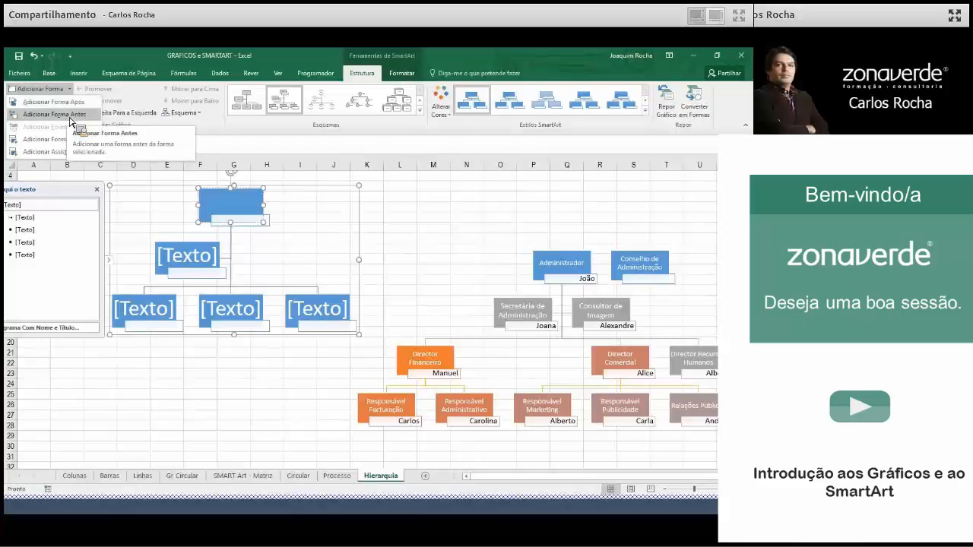
left_click(71, 115)
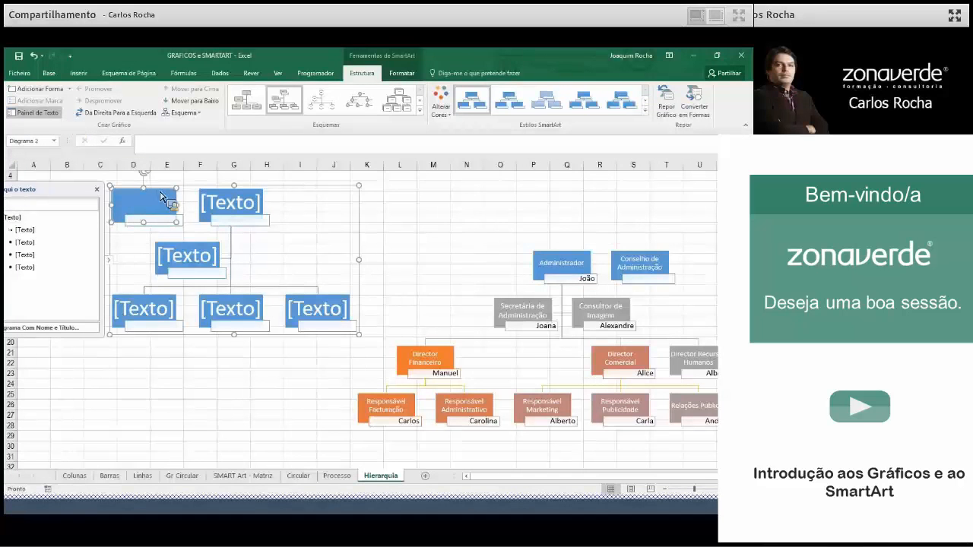
left_click(33, 56)
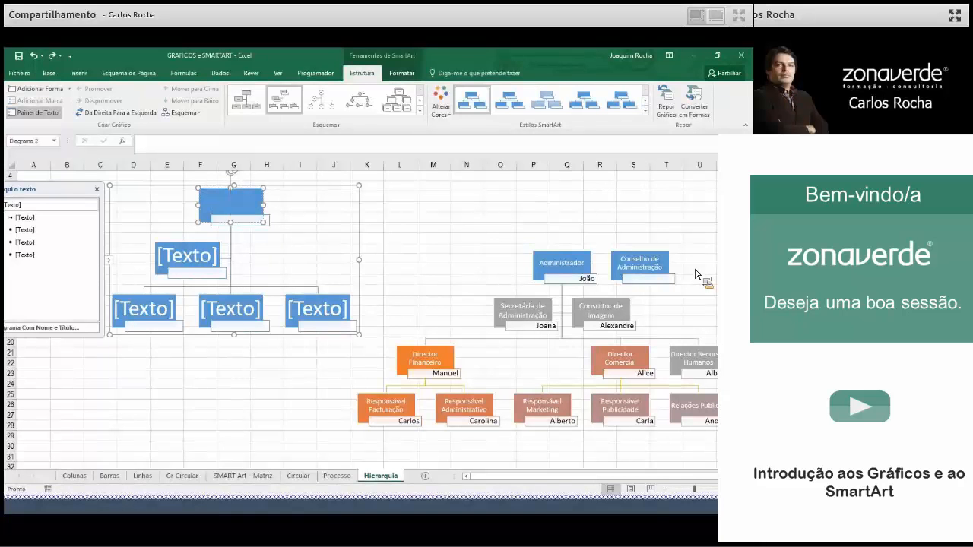
- Add a shape after the top box so a second box sits beside it at the same level
left_click(69, 89)
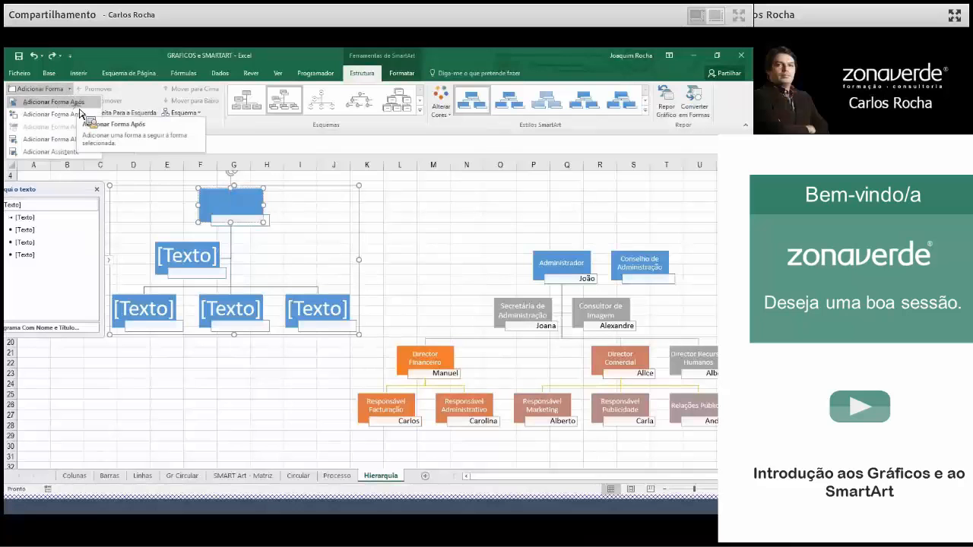
left_click(80, 109)
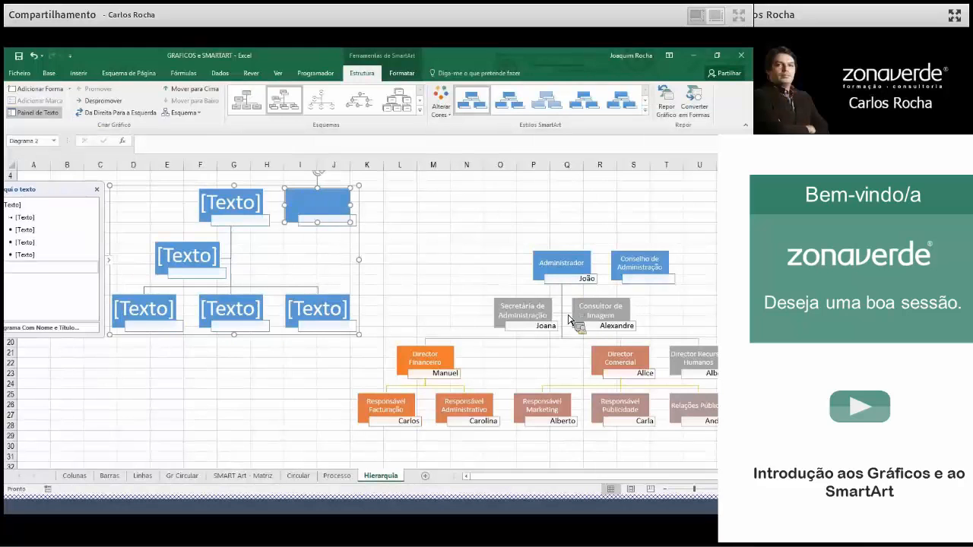
- Try adding a shape below the second top-level box
left_click(70, 89)
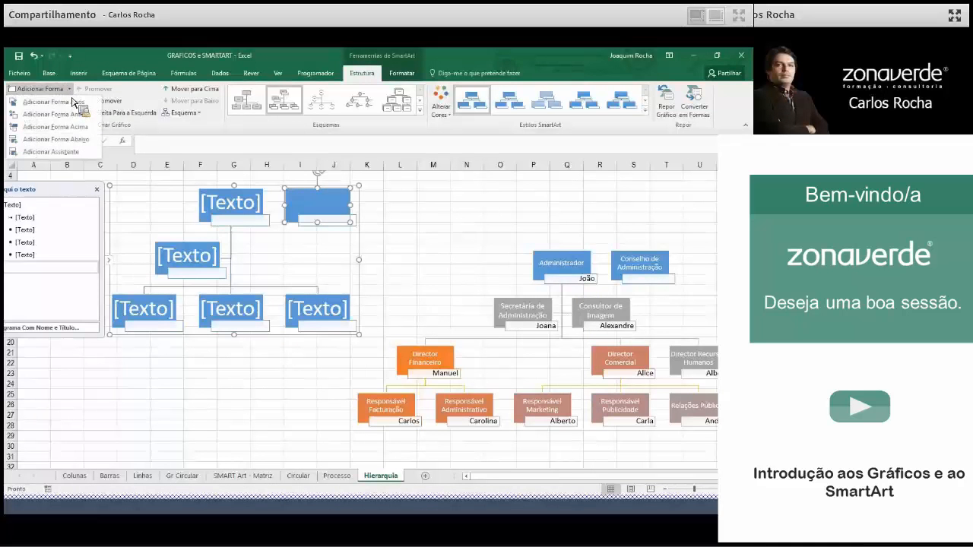
left_click(61, 139)
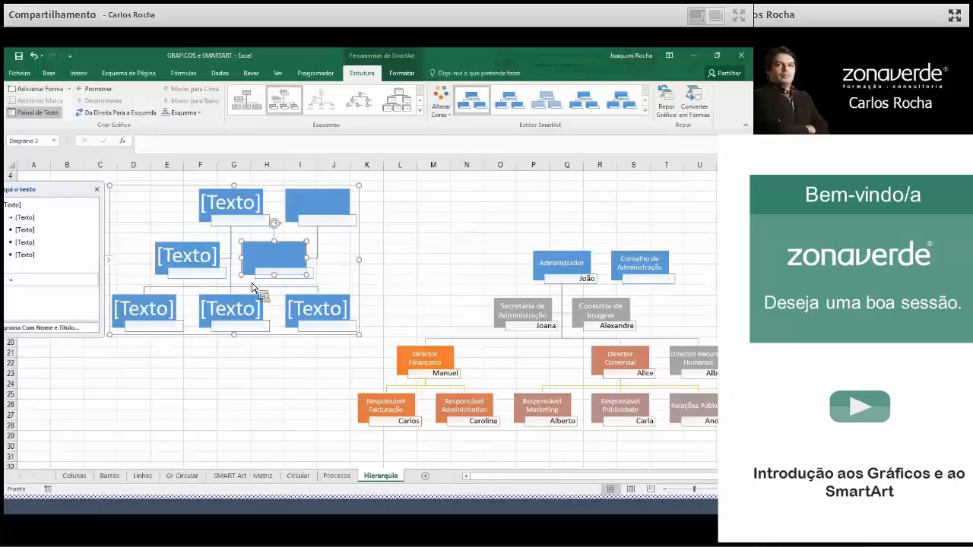
left_click(33, 56)
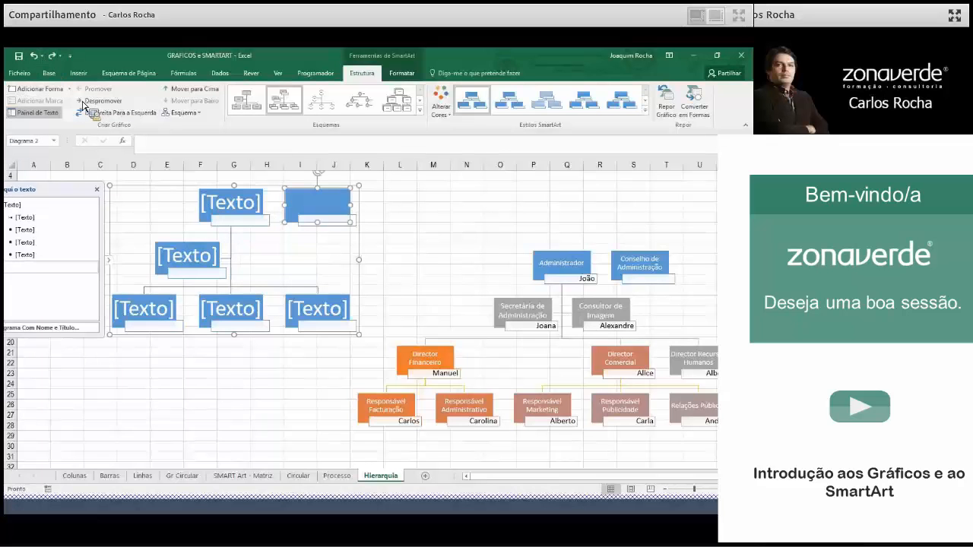
- Add a second assistant box to the first top-level box of the new organisation chart
left_click(259, 211)
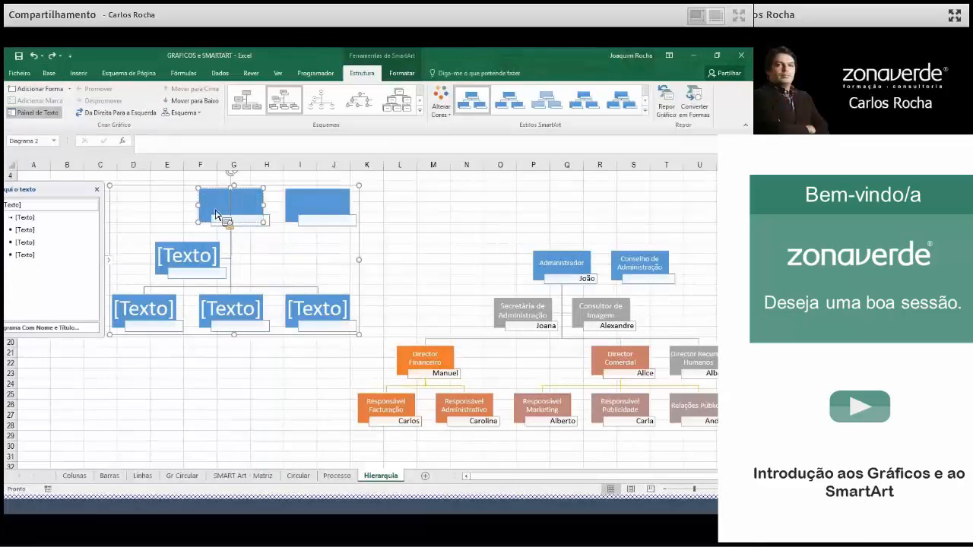
left_click(53, 92)
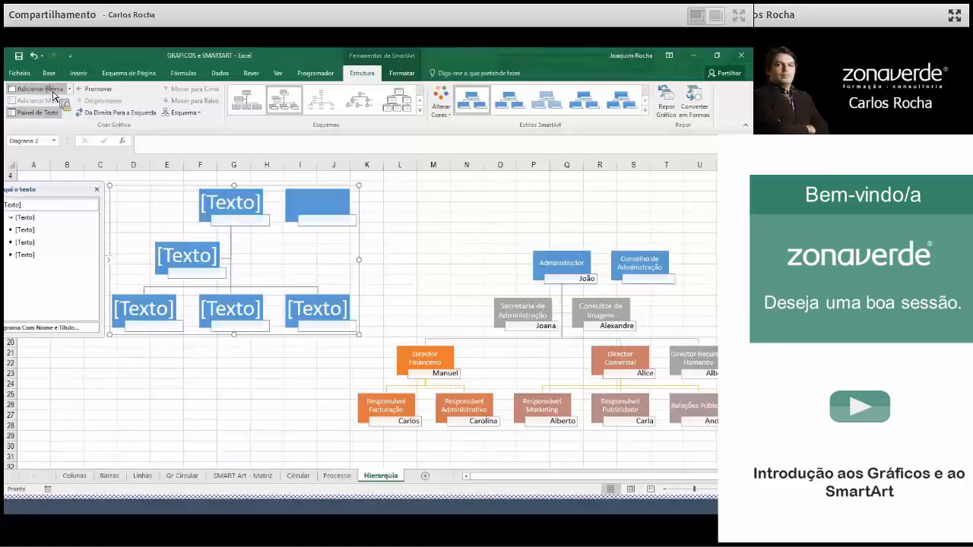
left_click(34, 57)
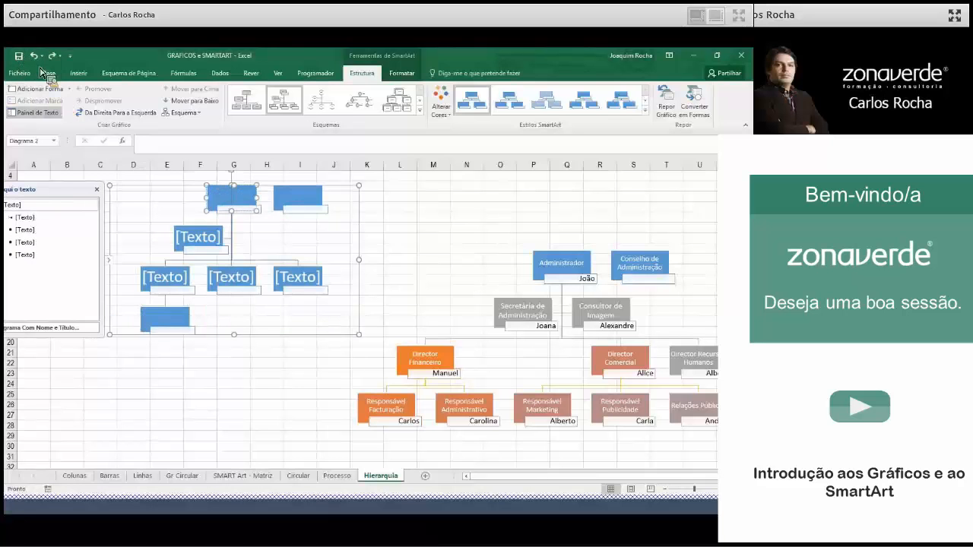
left_click(70, 89)
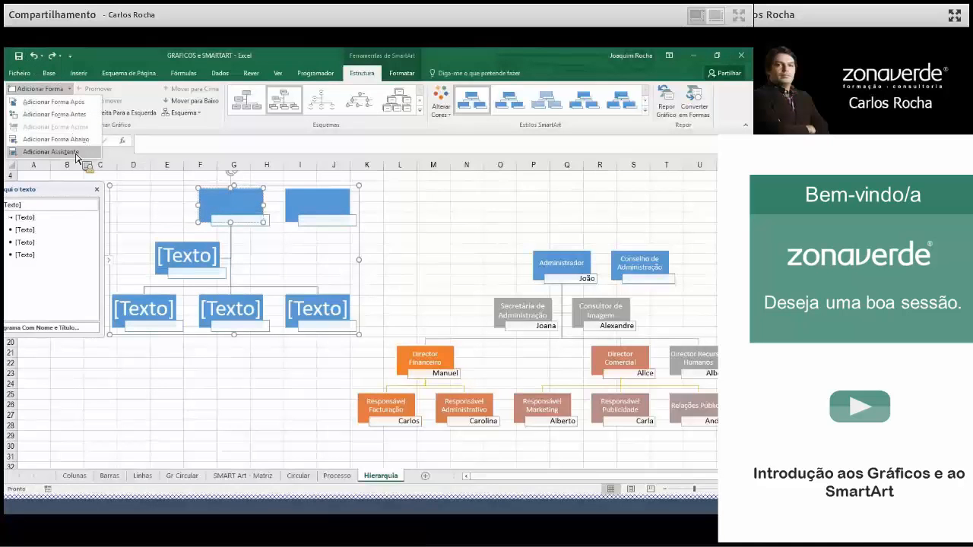
left_click(50, 152)
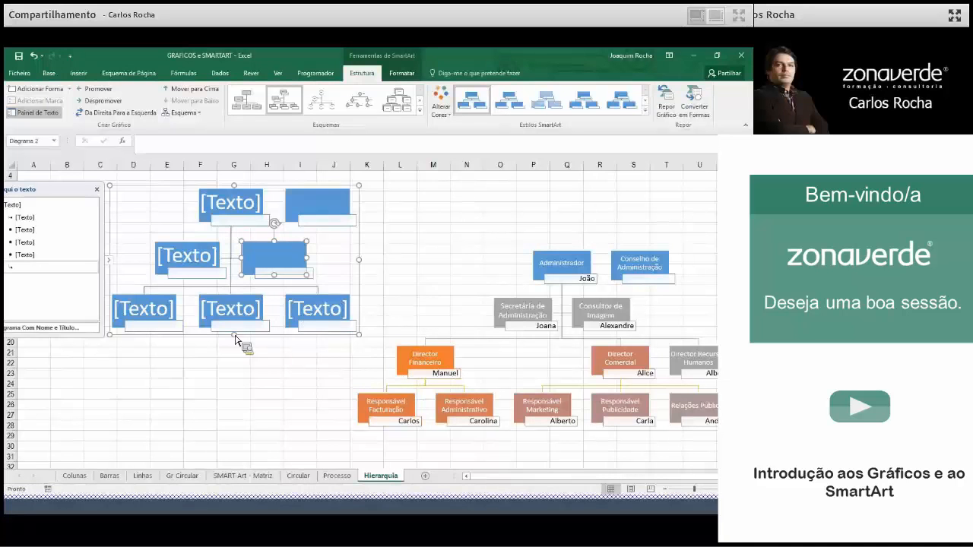
- Add two subordinate boxes side by side below the first box in the third row of the new chart
left_click(158, 305)
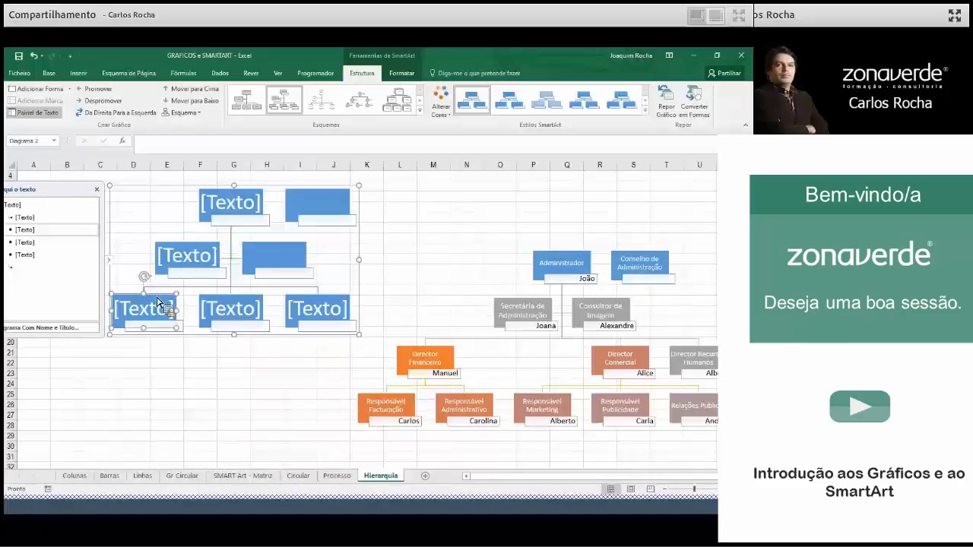
left_click(70, 89)
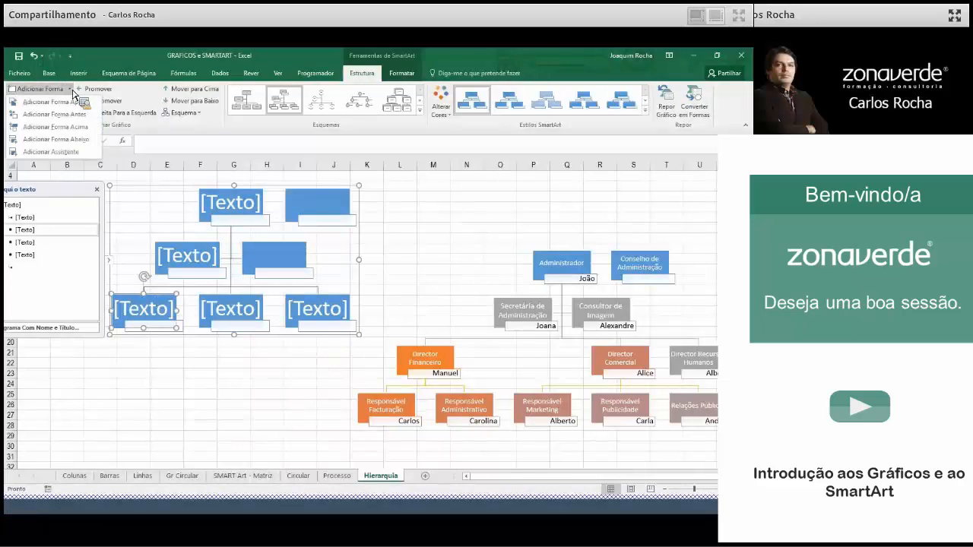
left_click(70, 140)
left_click(69, 89)
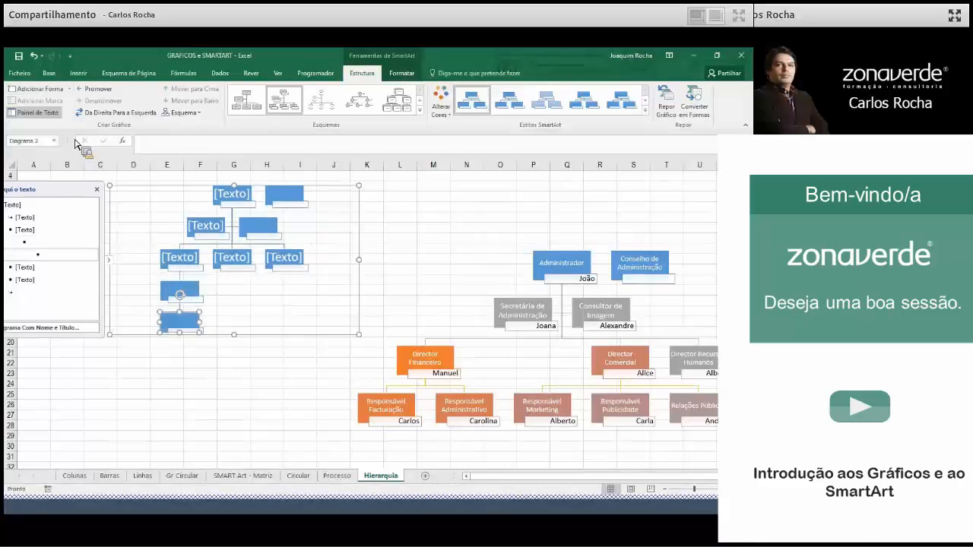
left_click(34, 56)
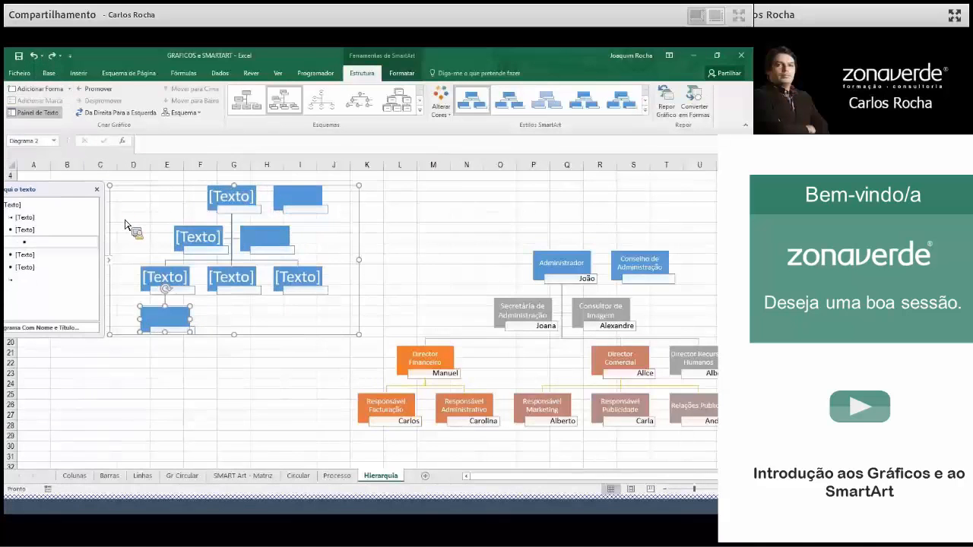
left_click(181, 266)
left_click(181, 272)
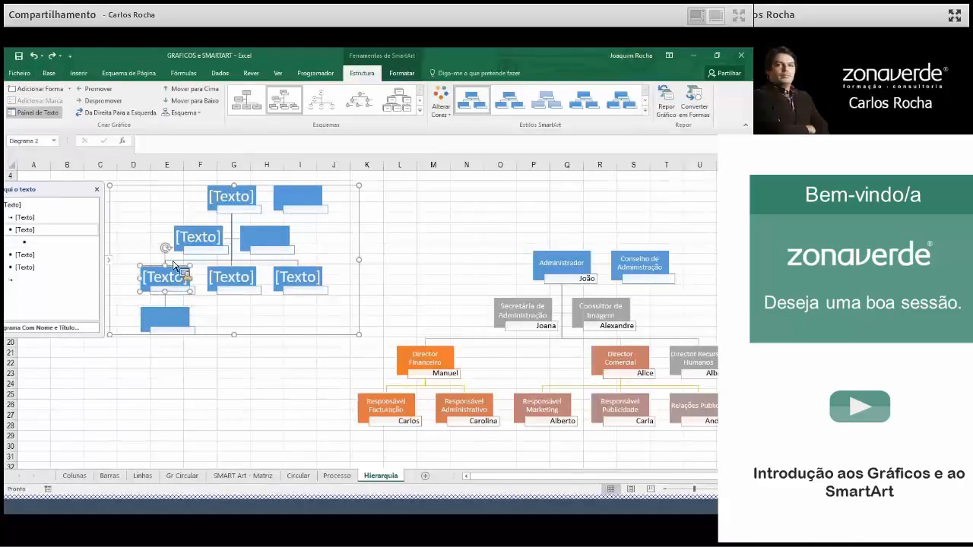
left_click(70, 89)
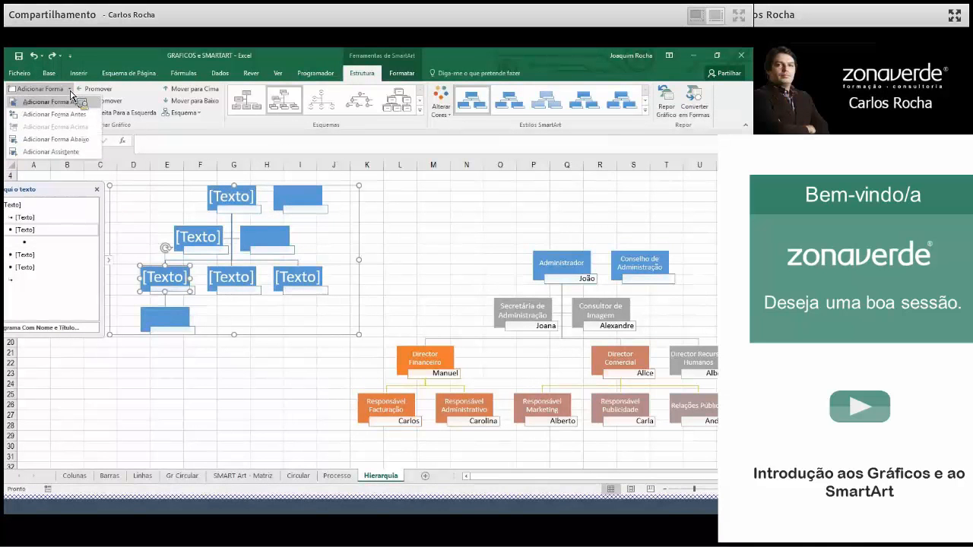
left_click(76, 140)
left_click(245, 373)
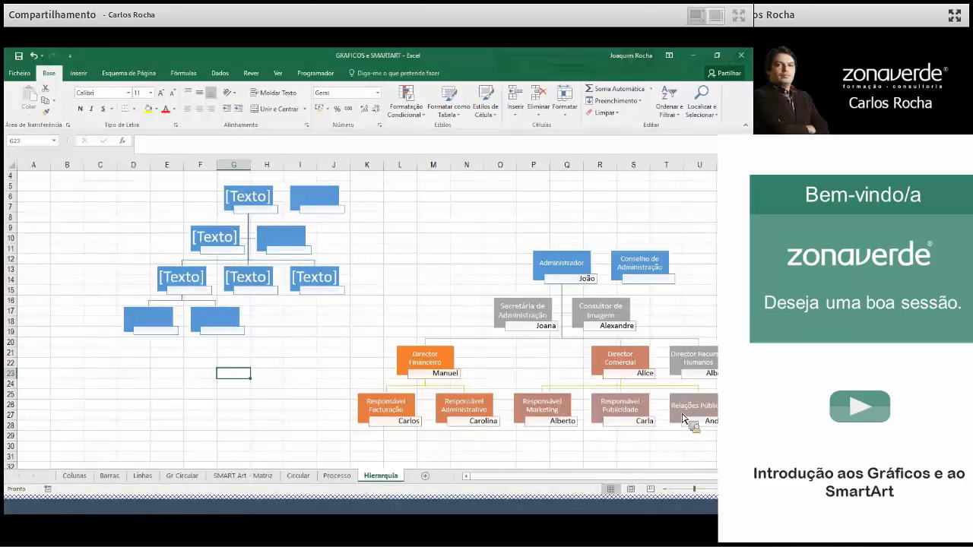
- Add two subordinate boxes below the middle box in the third row of the new chart
left_click(262, 278)
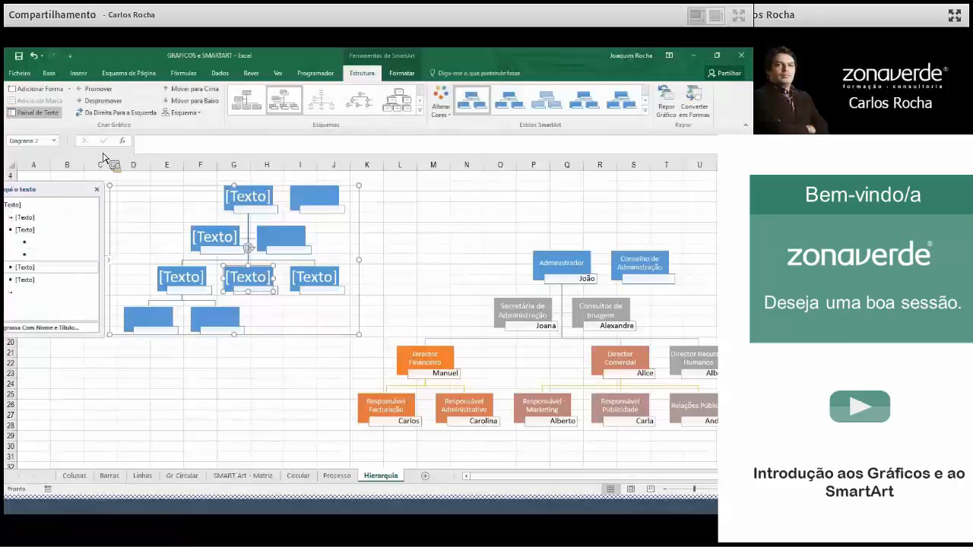
left_click(69, 89)
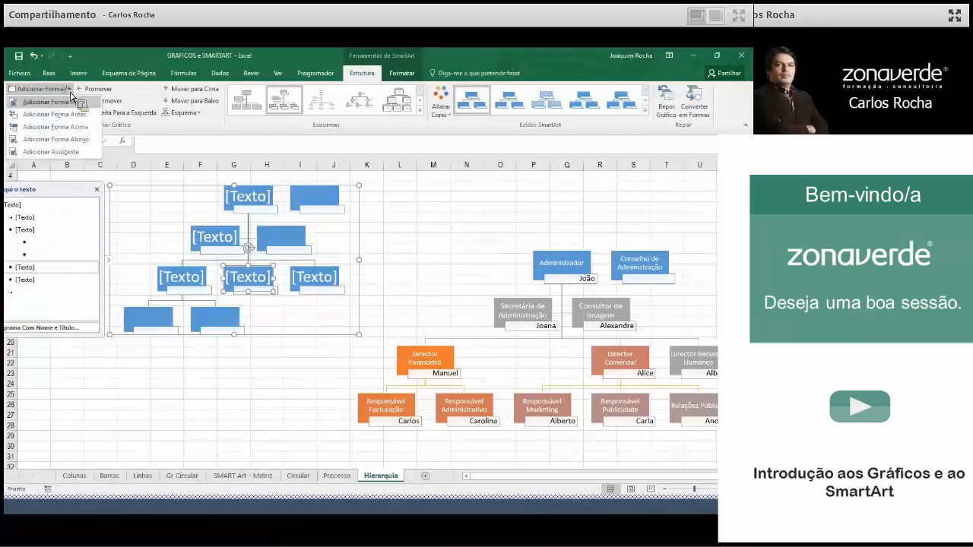
left_click(73, 139)
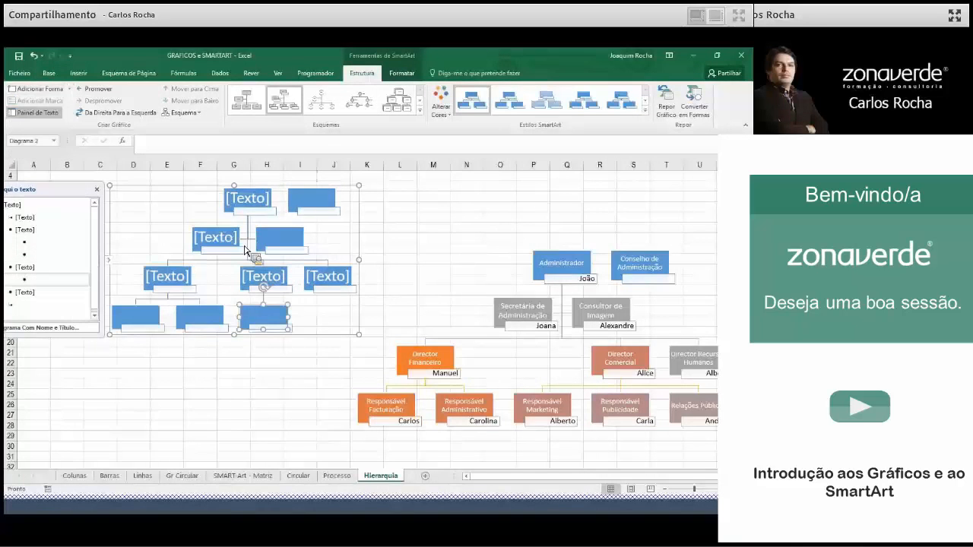
left_click(263, 277)
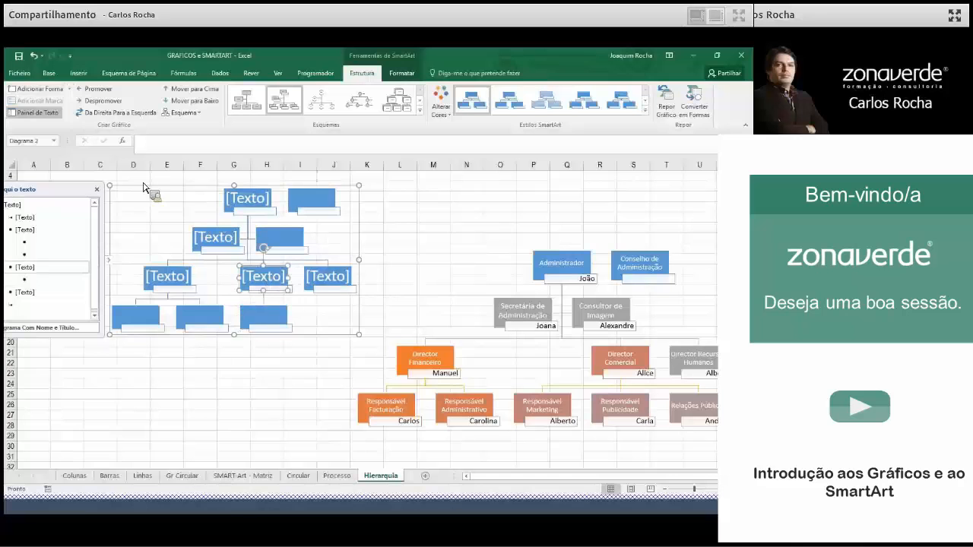
left_click(70, 90)
left_click(73, 140)
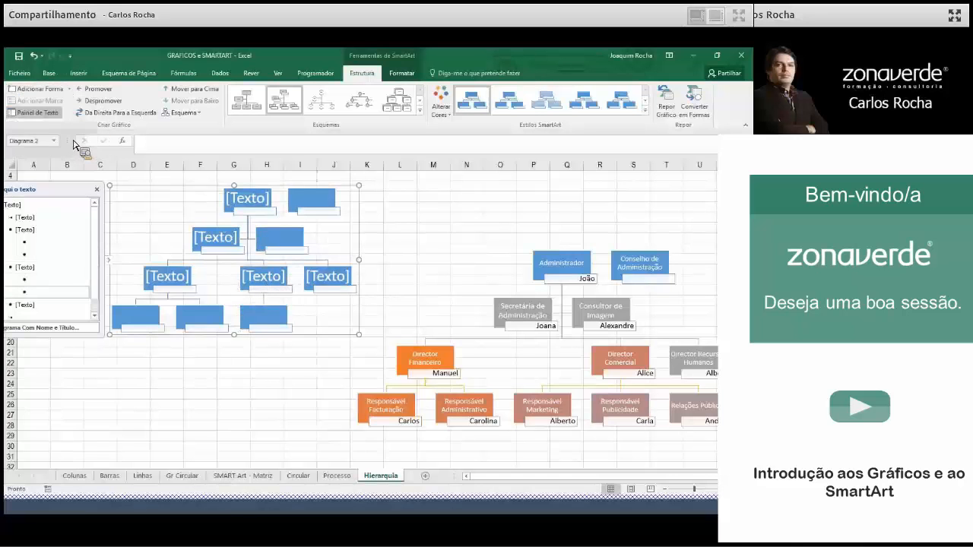
- Add a third subordinate box below the middle box in the third row of the new organisation chart
left_click(272, 266)
left_click(68, 89)
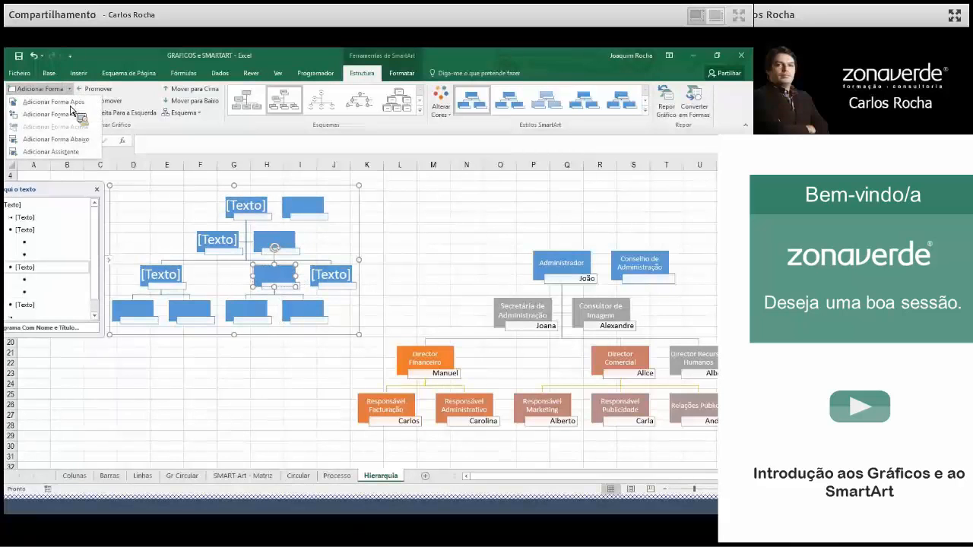
left_click(72, 139)
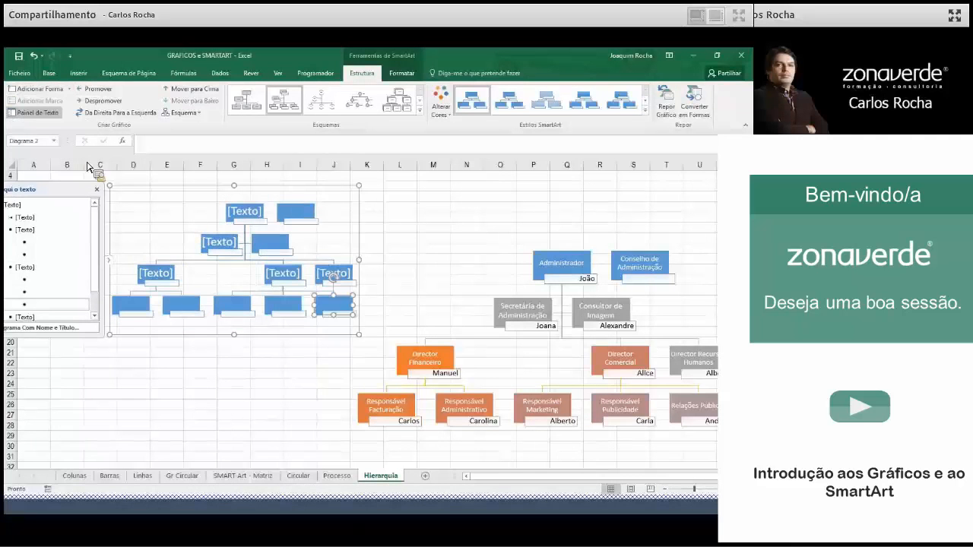
left_click(234, 363)
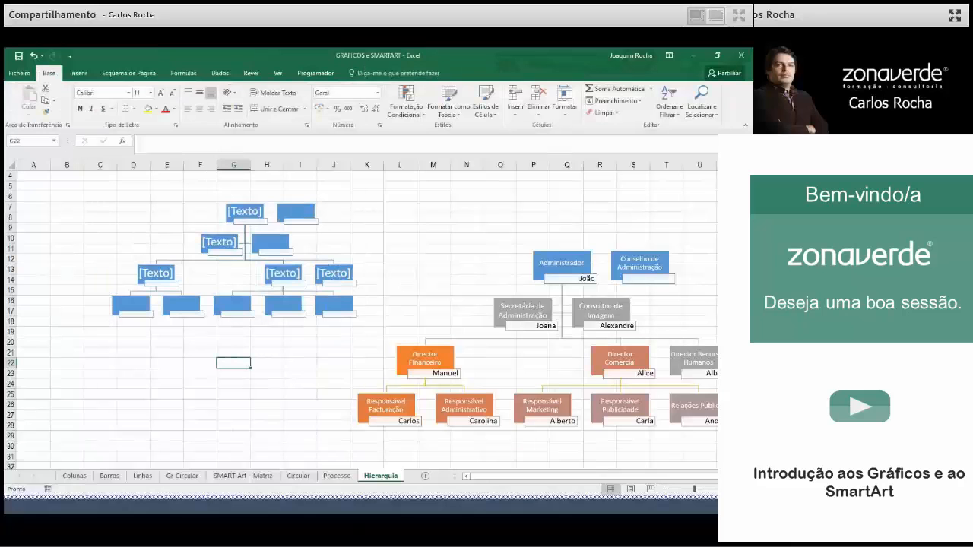
- Add one subordinate box below the last box in the third row of the new organisation chart
left_click(351, 274)
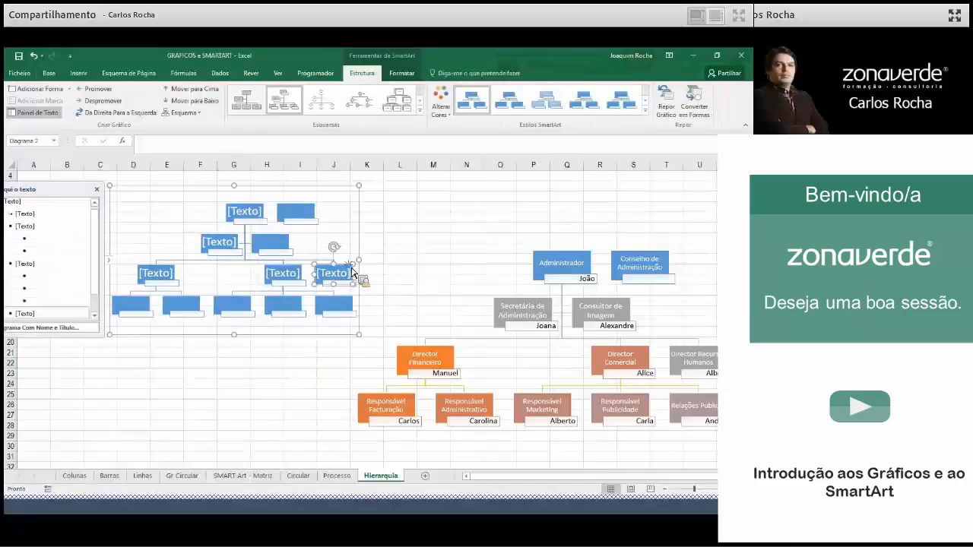
left_click(68, 89)
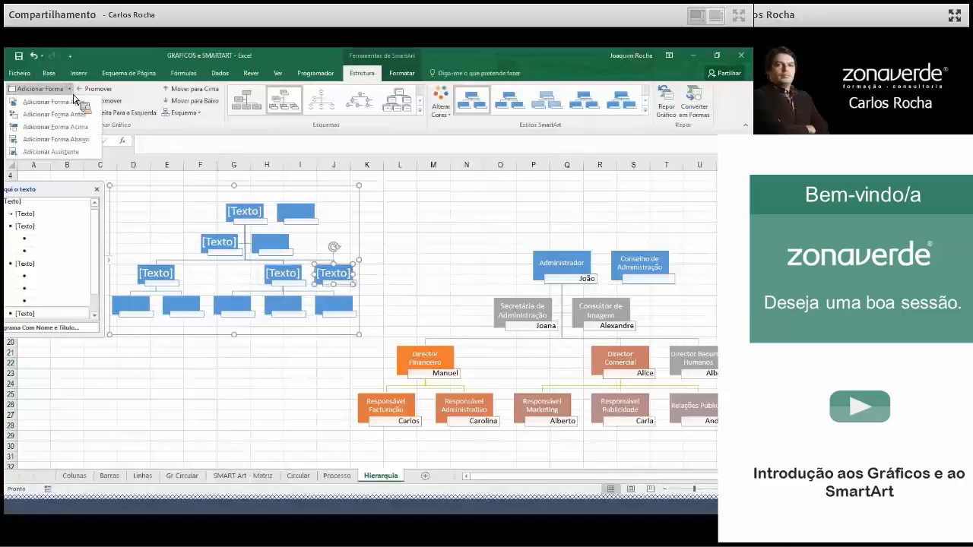
left_click(83, 142)
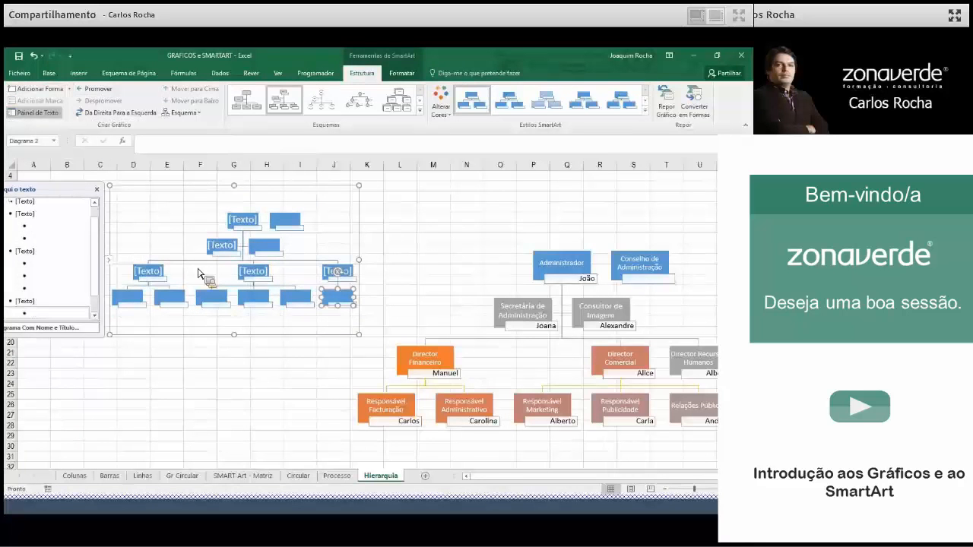
left_click(249, 353)
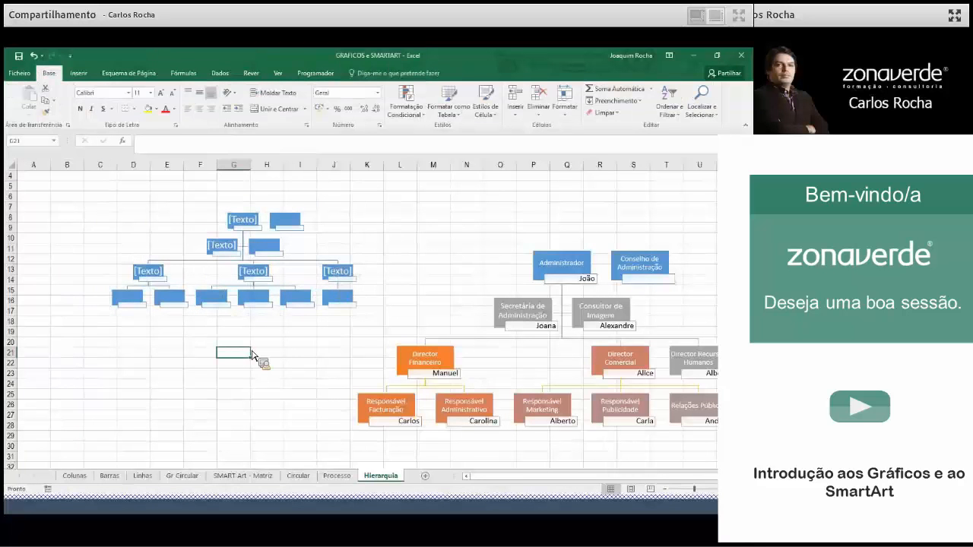
- Recolour the new organisation chart with the second Colorido variation, and move and enlarge it over the empty cells
left_click(216, 255)
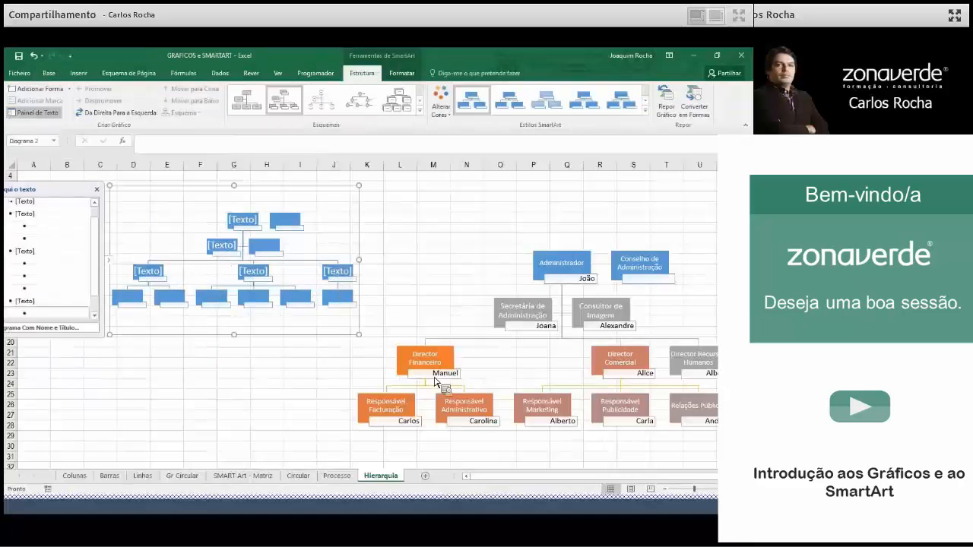
left_click(523, 265)
left_click_drag(487, 229, 543, 178)
left_click(225, 247)
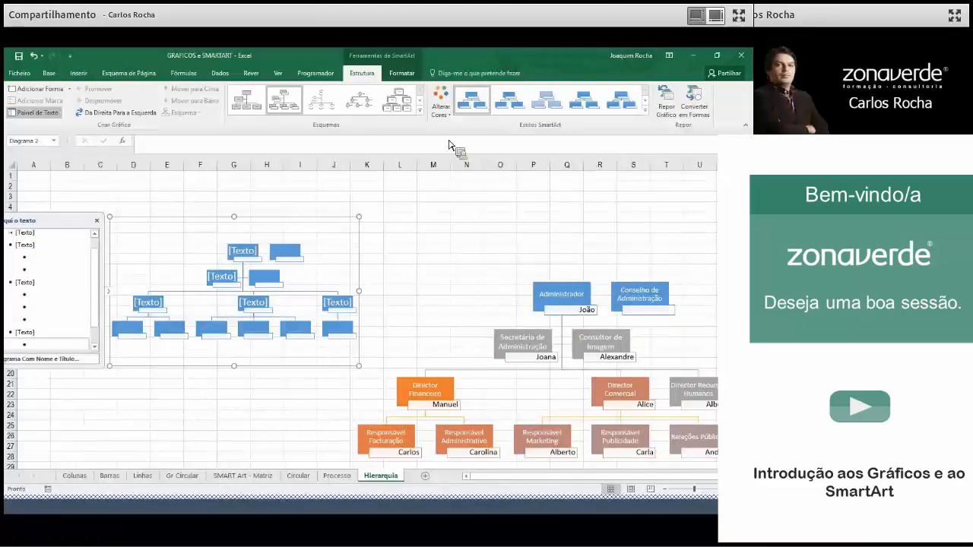
left_click(447, 108)
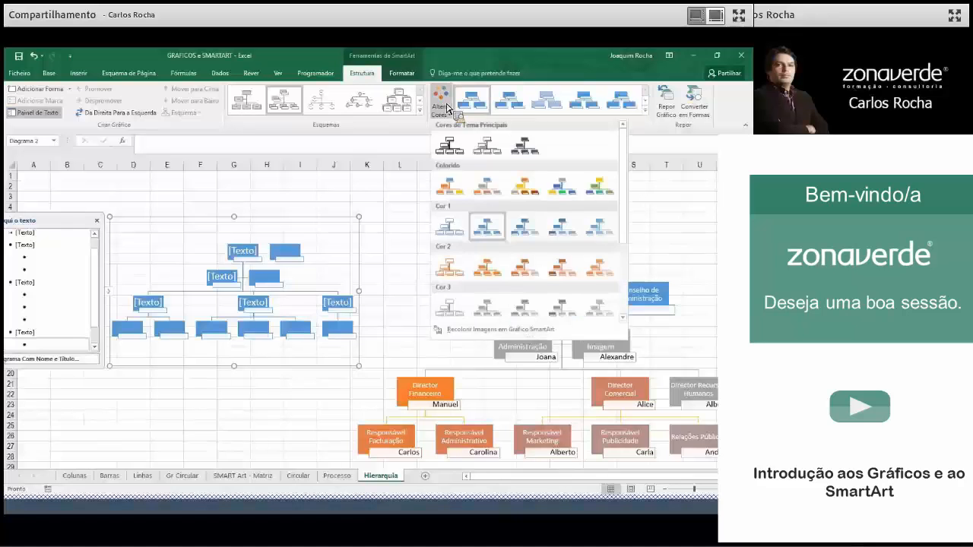
left_click(502, 201)
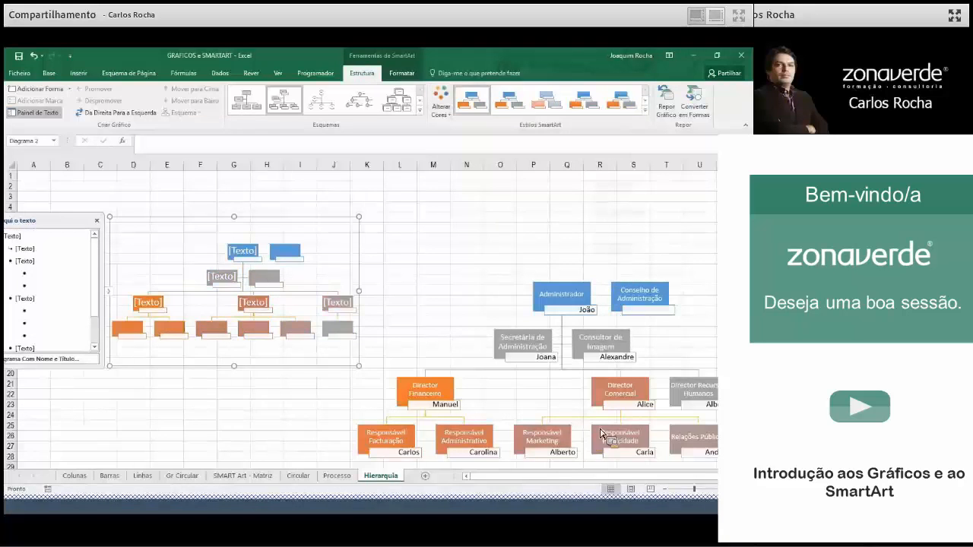
left_click_drag(358, 216, 433, 196)
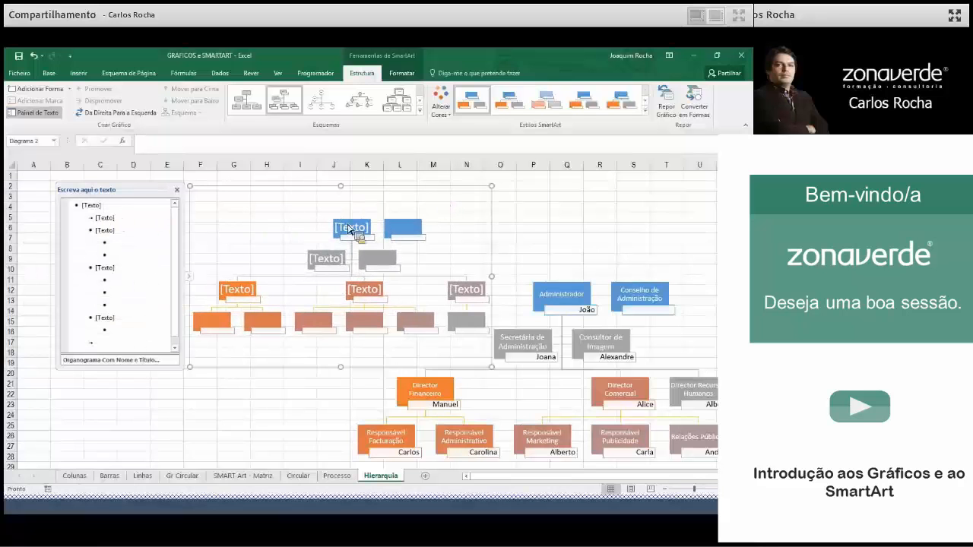
- Enter "Administrador" in the first top-level box of the new chart and a person's first name in its name label
left_click(360, 232)
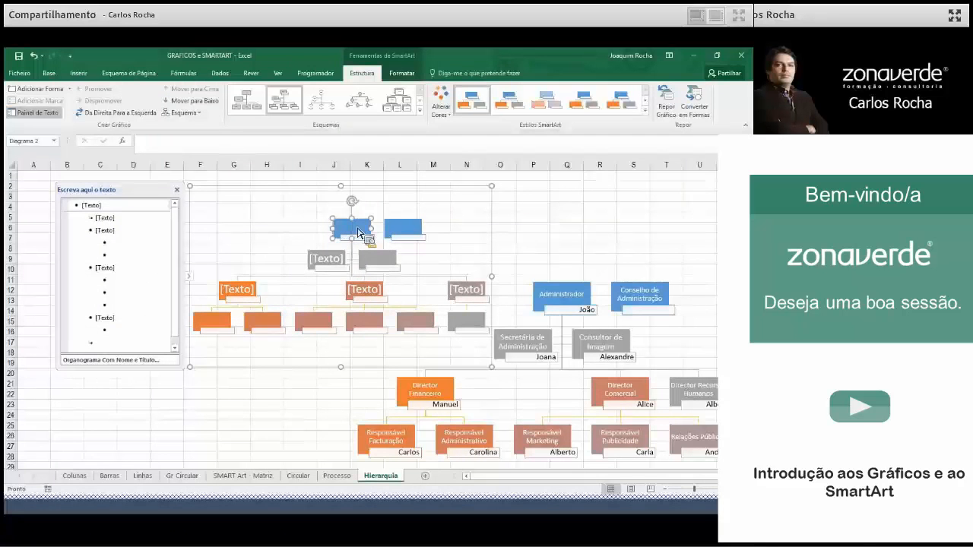
type("Administra")
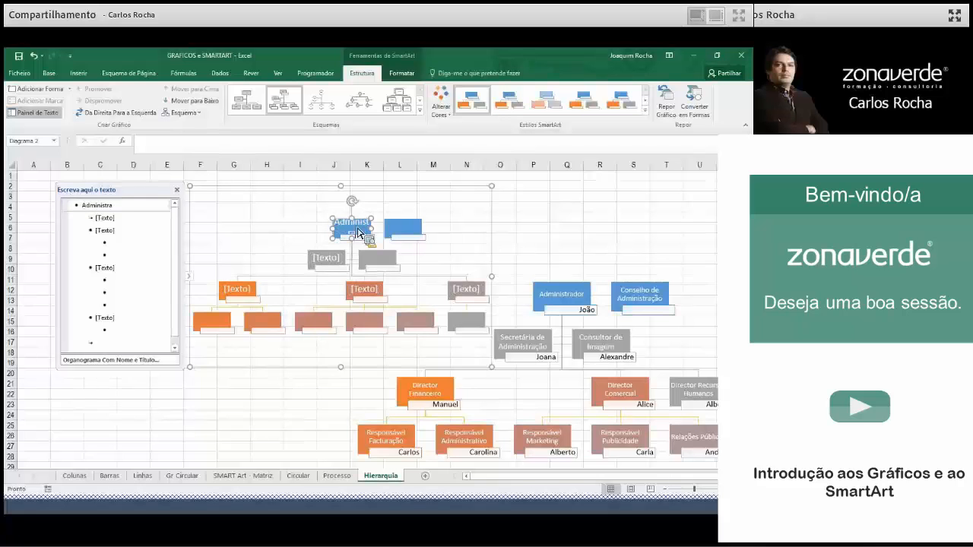
type("dor")
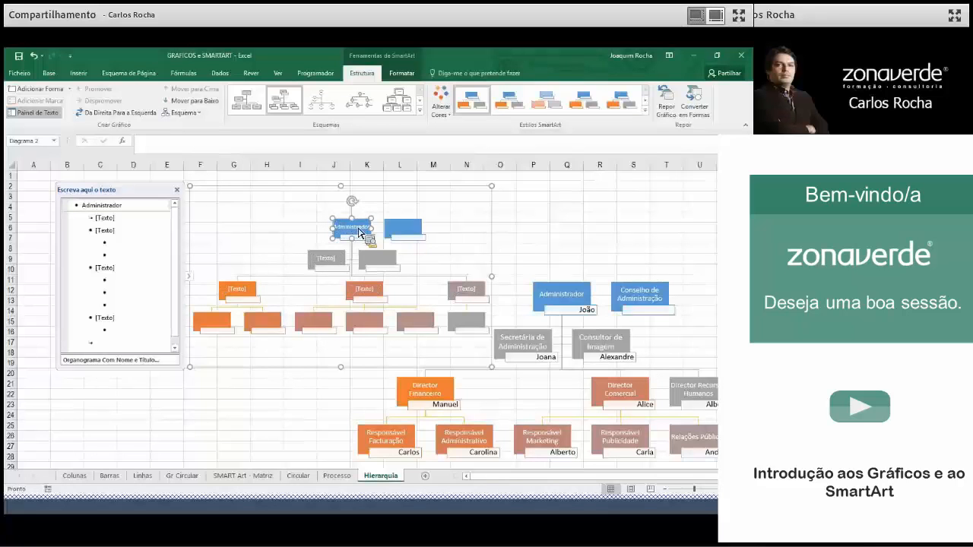
left_click(364, 244)
left_click(364, 243)
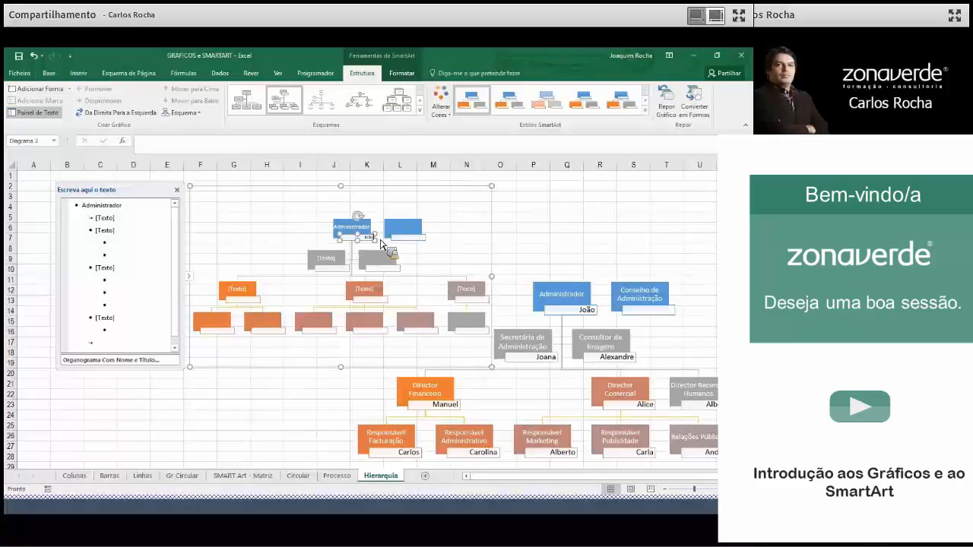
mouse_move(383, 244)
left_mouse_down()
mouse_move(357, 232)
mouse_move(367, 243)
left_mouse_up()
- Enter "Conselho de Administração" in the second top-level box of the new organisation chart
left_click(401, 235)
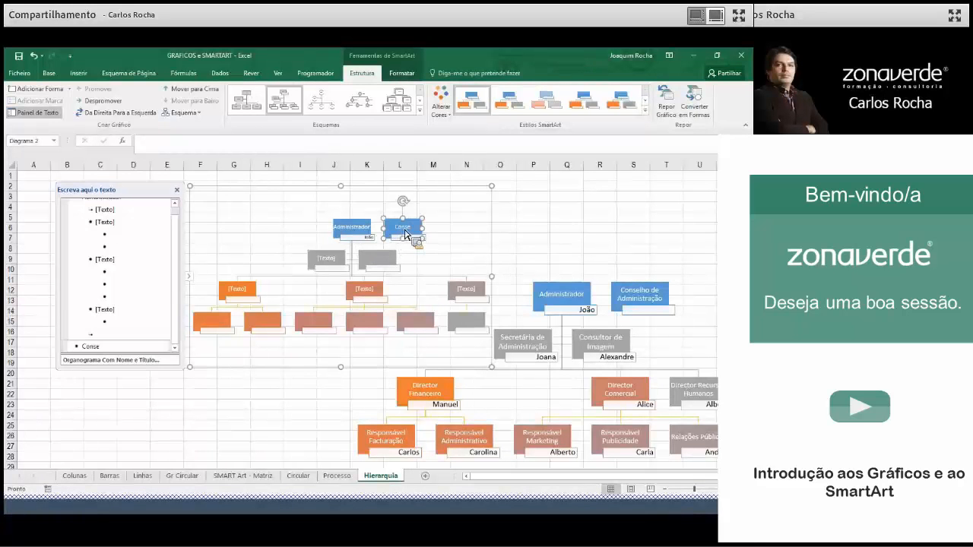
type("Conselho de Admins")
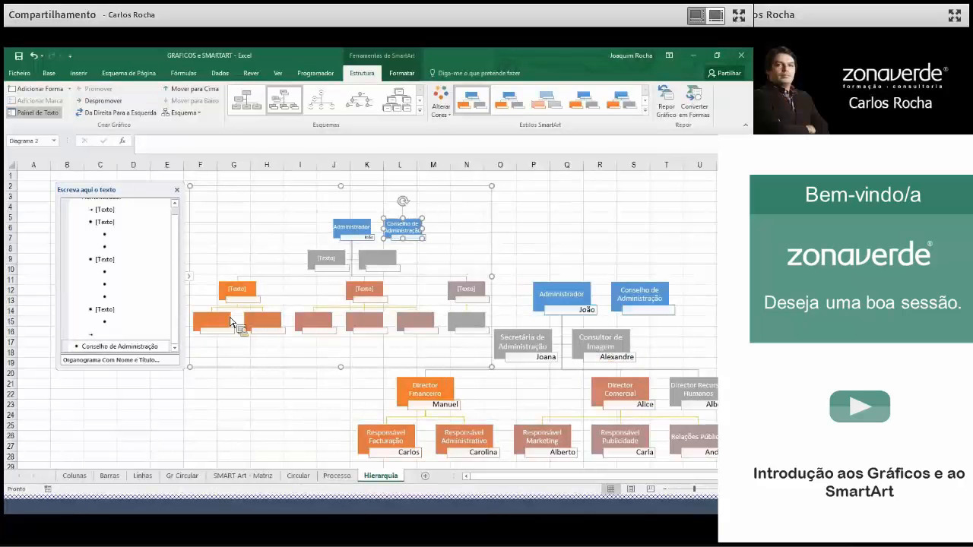
left_click_drag(176, 293, 179, 257)
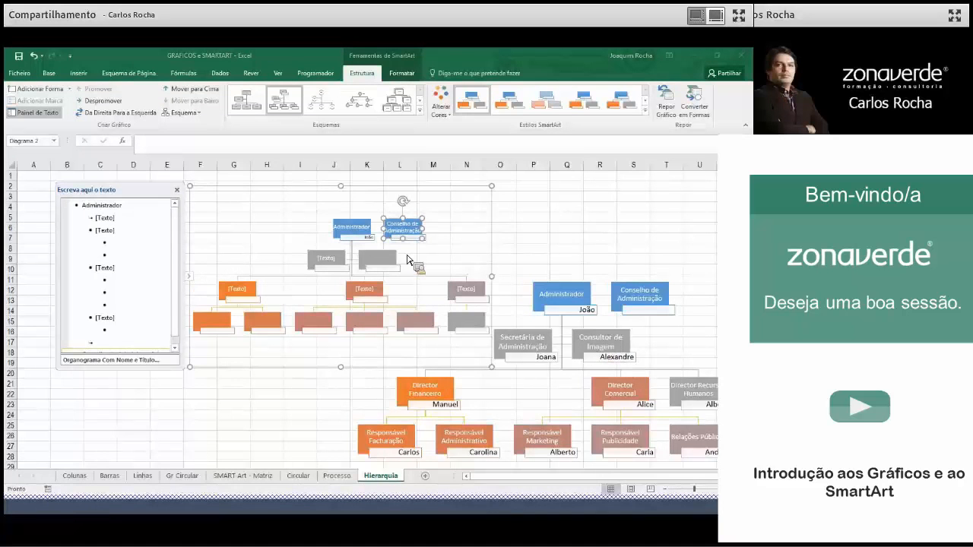
left_click(660, 303)
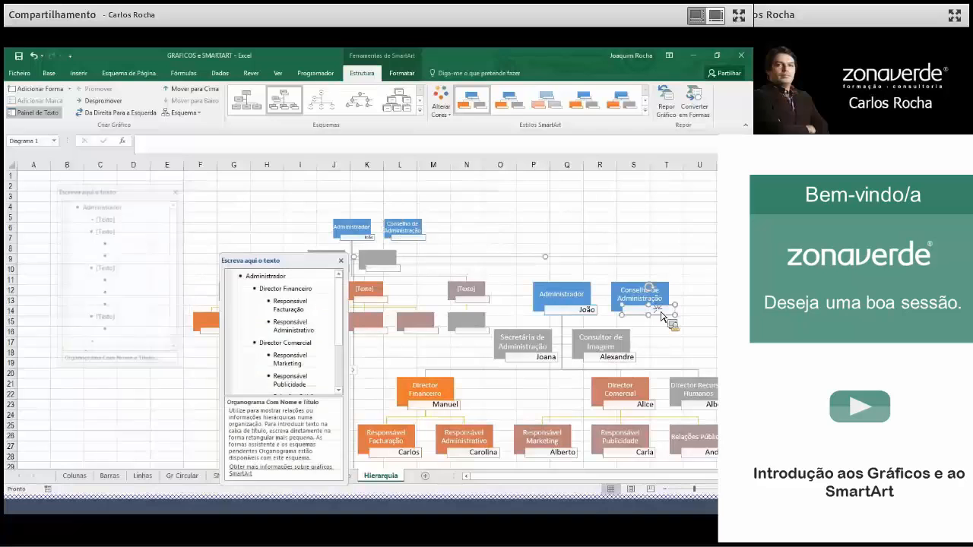
left_click(402, 228)
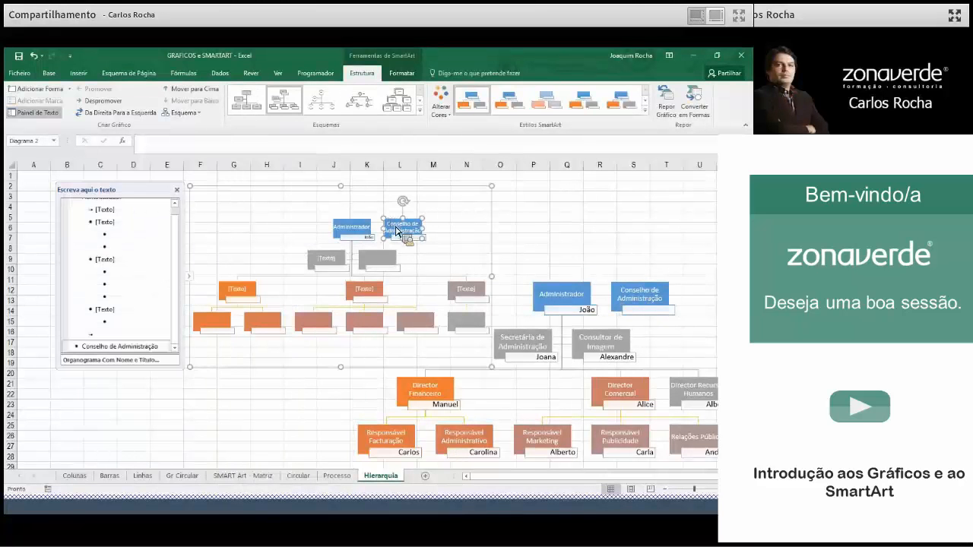
- Enter "Diretor Financeiro" through the text outline as the title of the first box in the third row
left_click(126, 248)
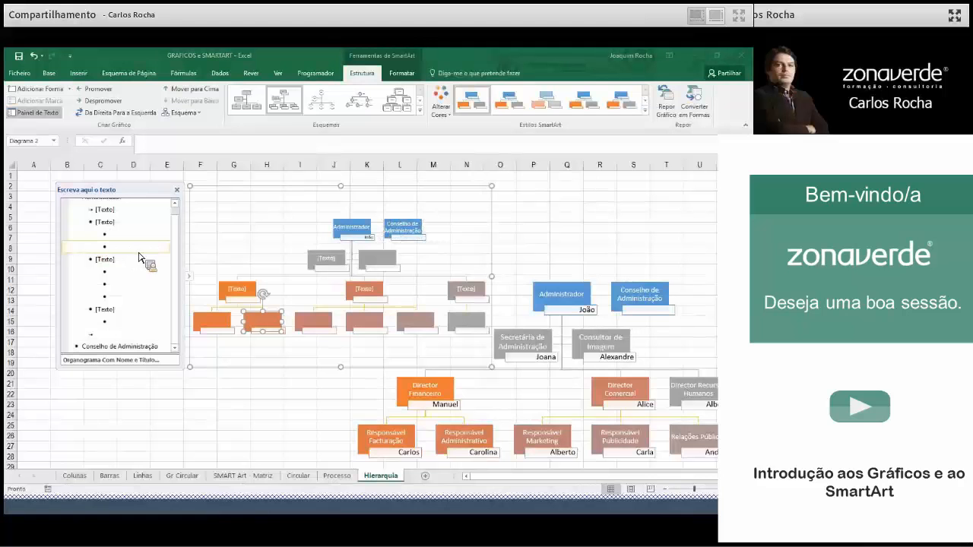
left_click(118, 238)
left_click(106, 235)
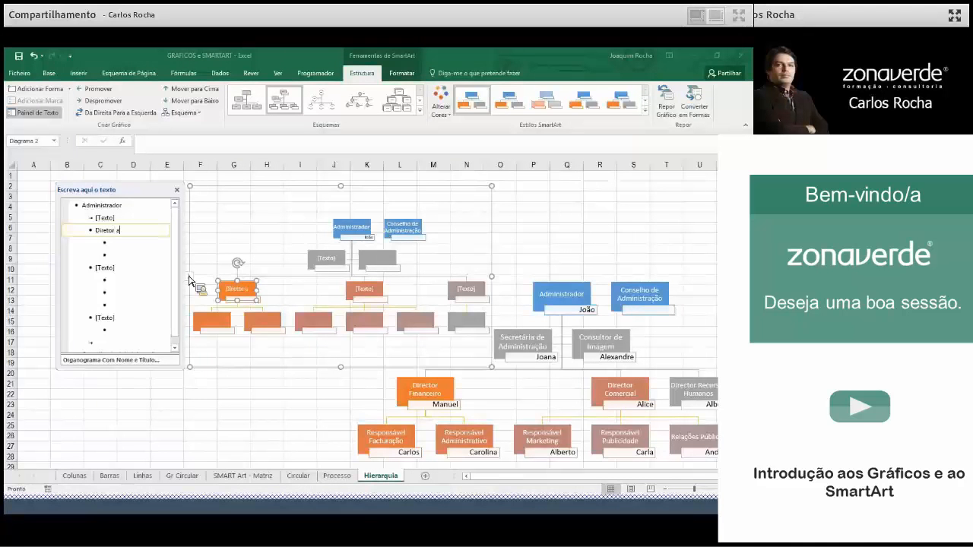
type("Diretor Financeiro")
left_click(316, 405)
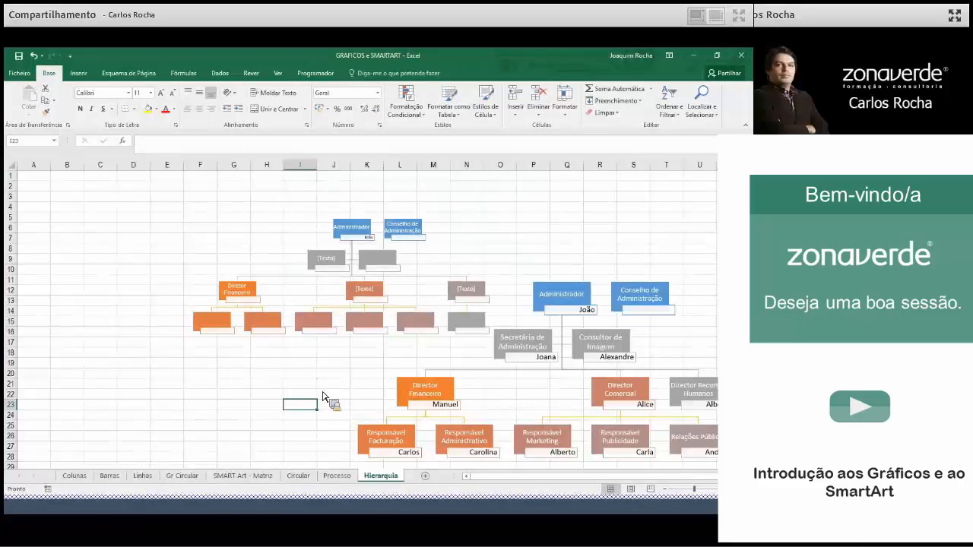
- Delete the second subordinate box below Diretor Financeiro and place the text cursor on the remaining one's outline entry
left_click(267, 321)
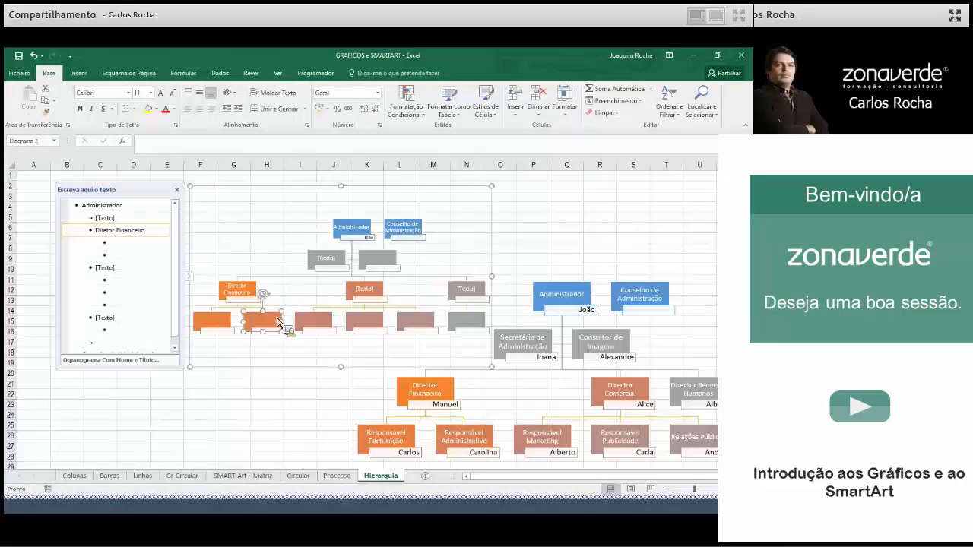
key("Delete")
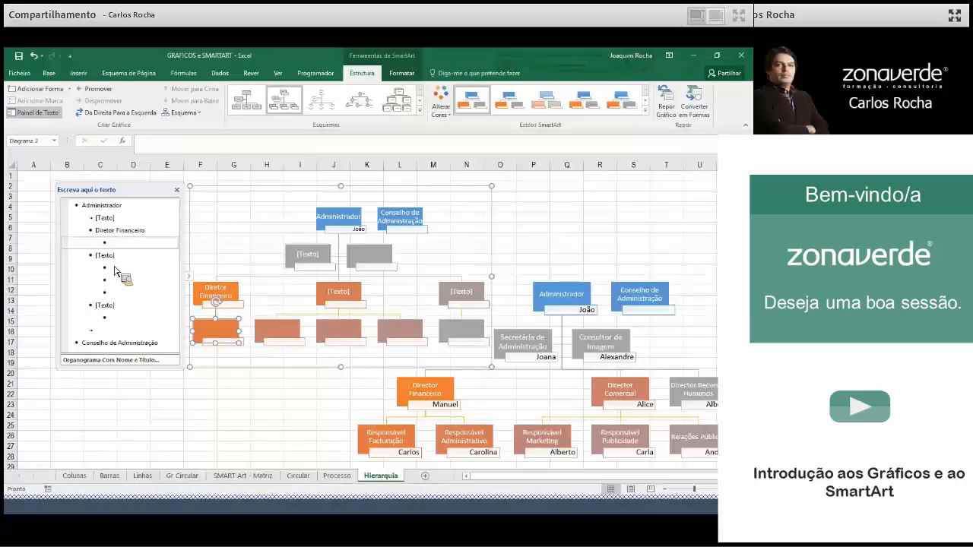
left_click(125, 244)
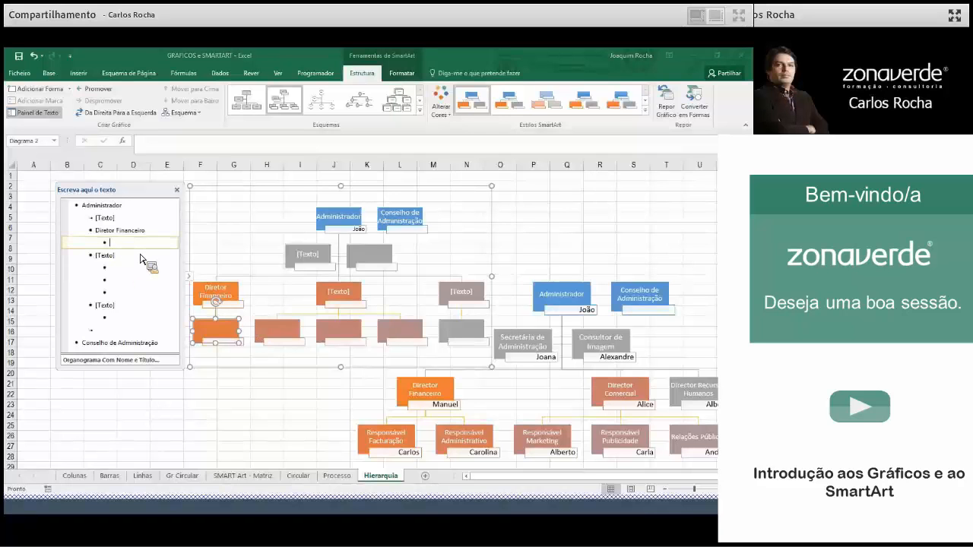